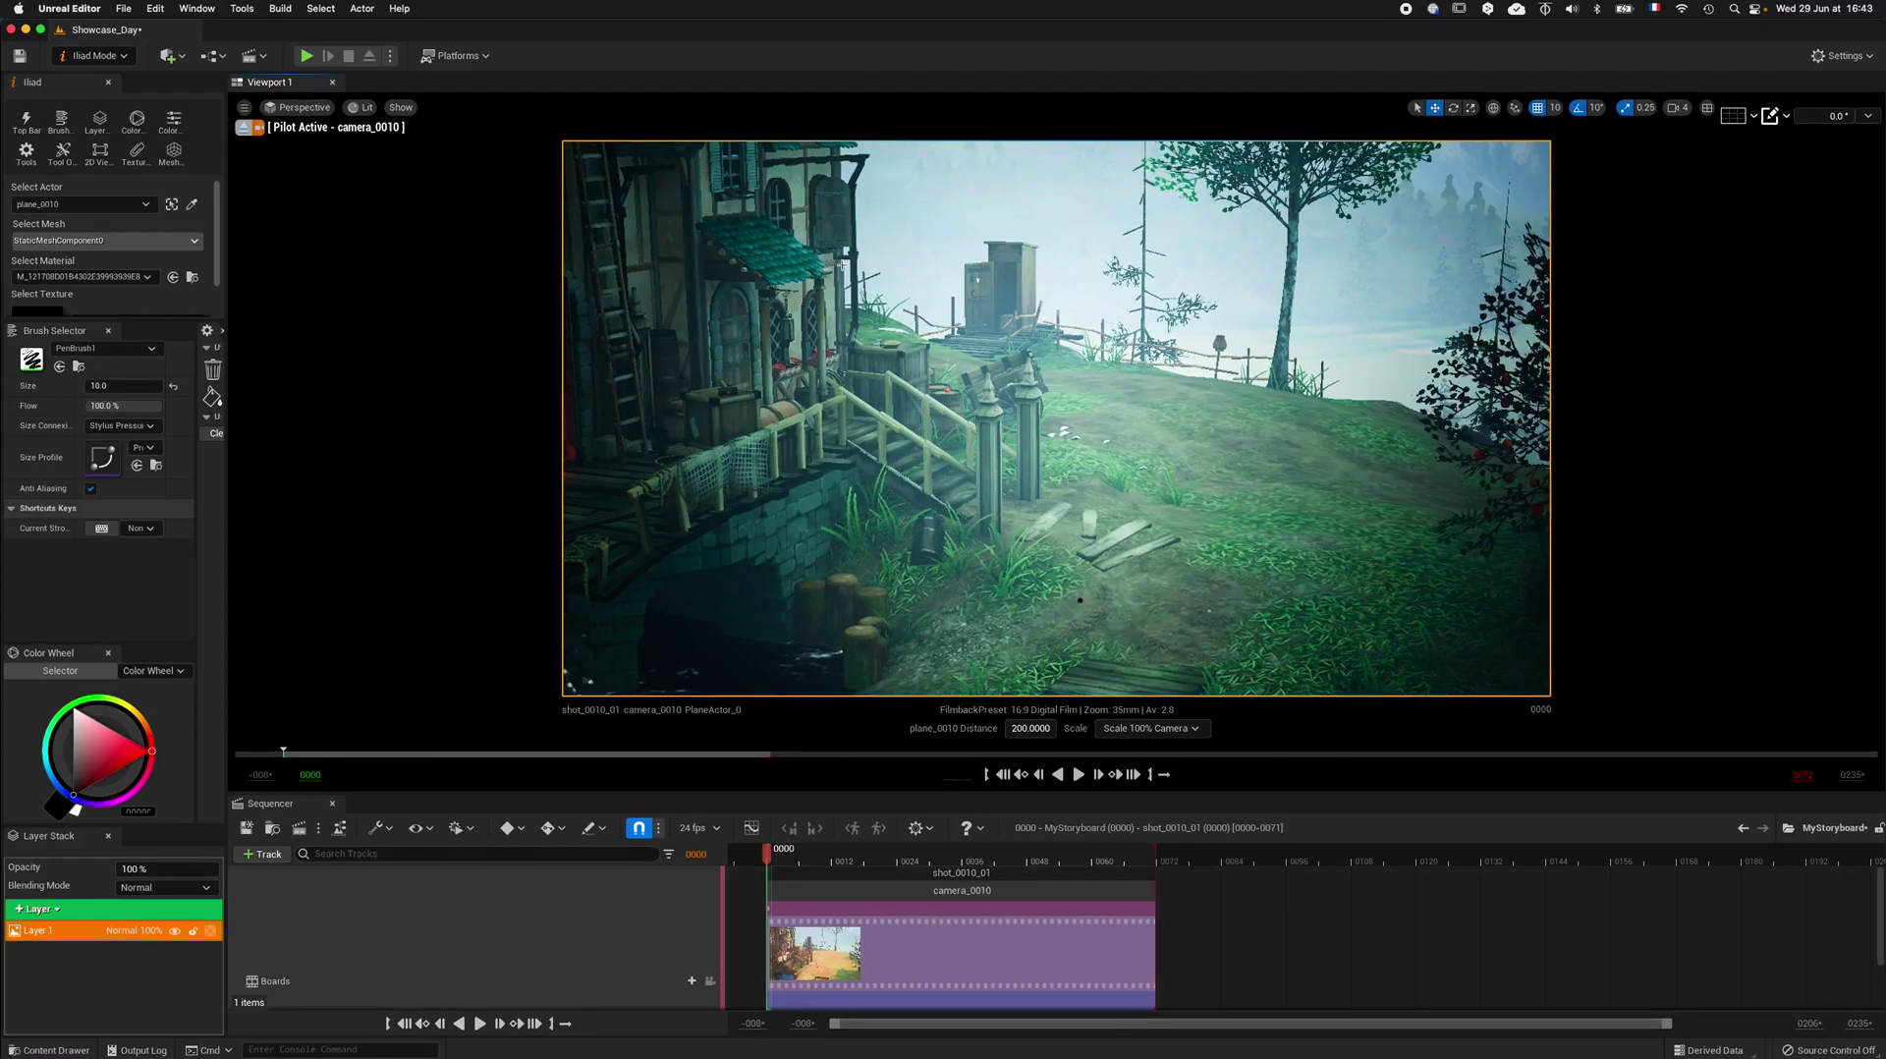
- Draw a row of freehand loops over camera_0010, then start writing 'Jagged Lines' beneath them
mouse_move(888, 267)
left_mouse_down()
mouse_move(957, 286)
mouse_move(1069, 247)
mouse_move(1131, 263)
left_mouse_up()
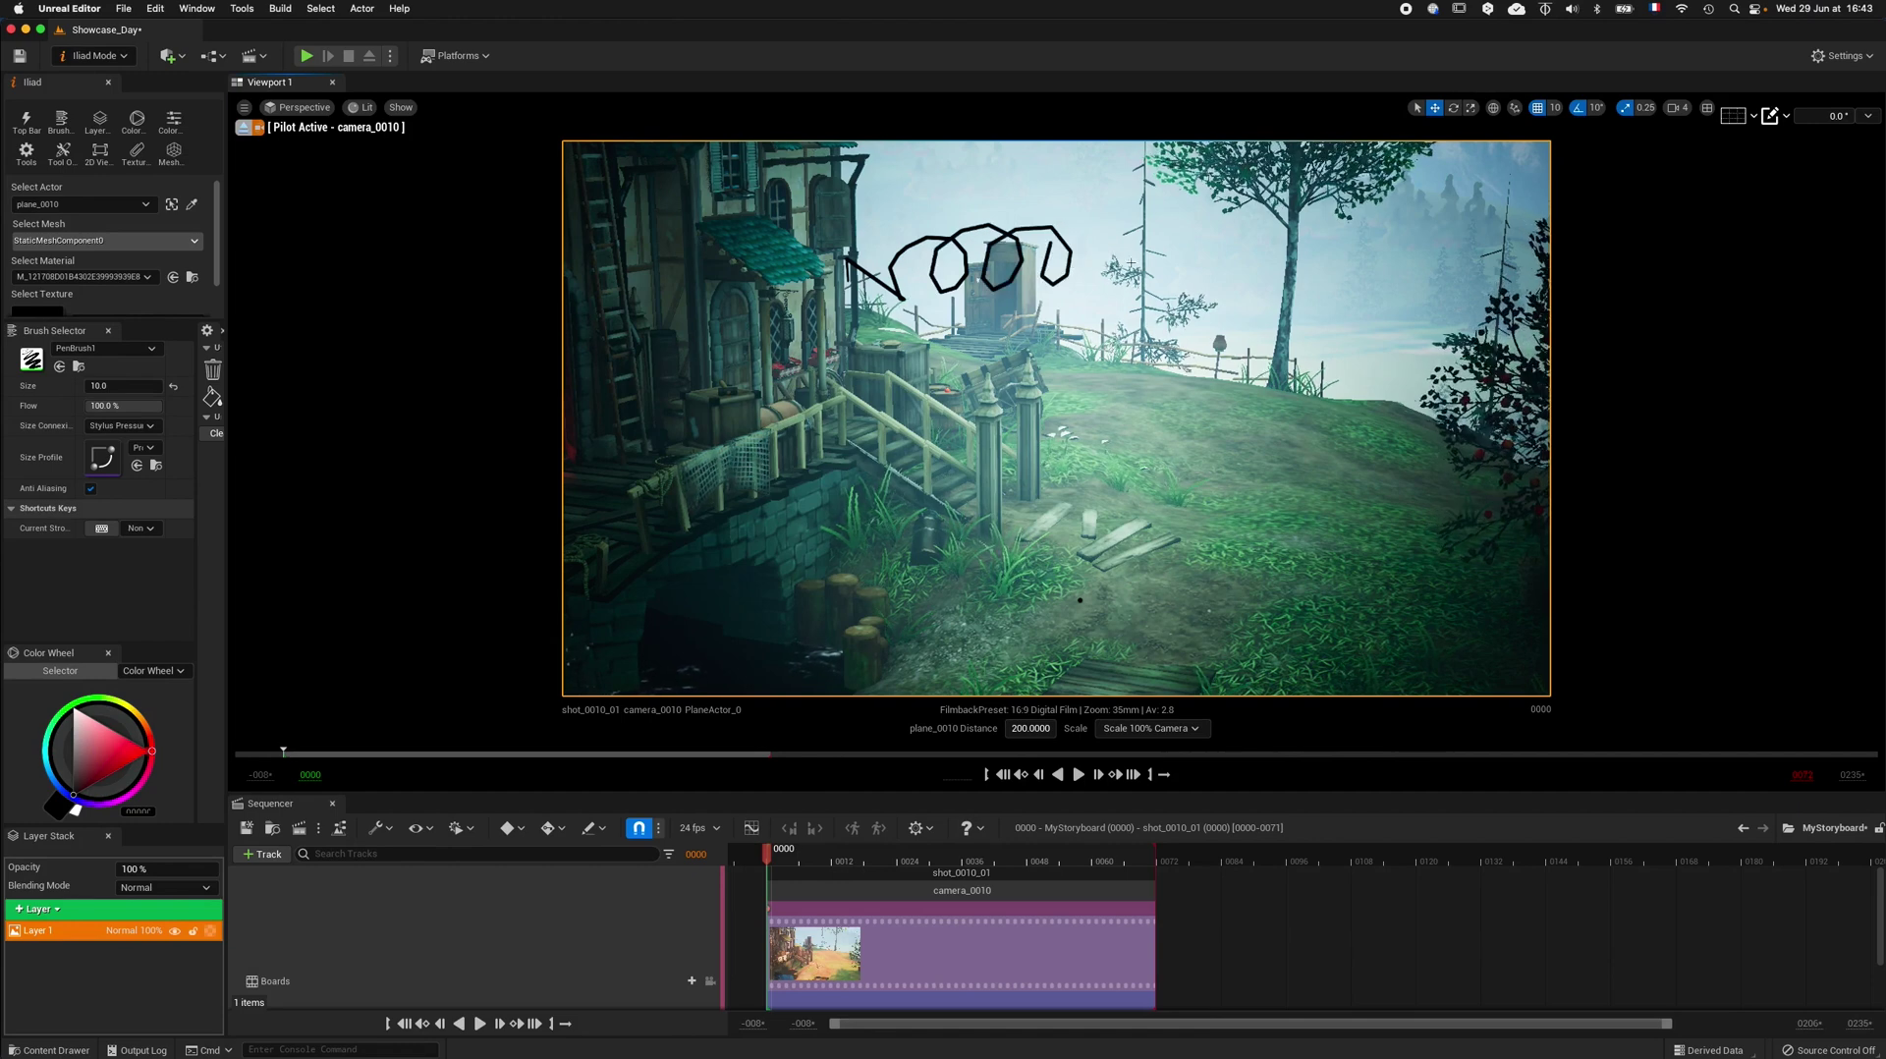
mouse_move(927, 347)
left_mouse_down()
mouse_move(1019, 334)
mouse_move(926, 391)
left_mouse_up()
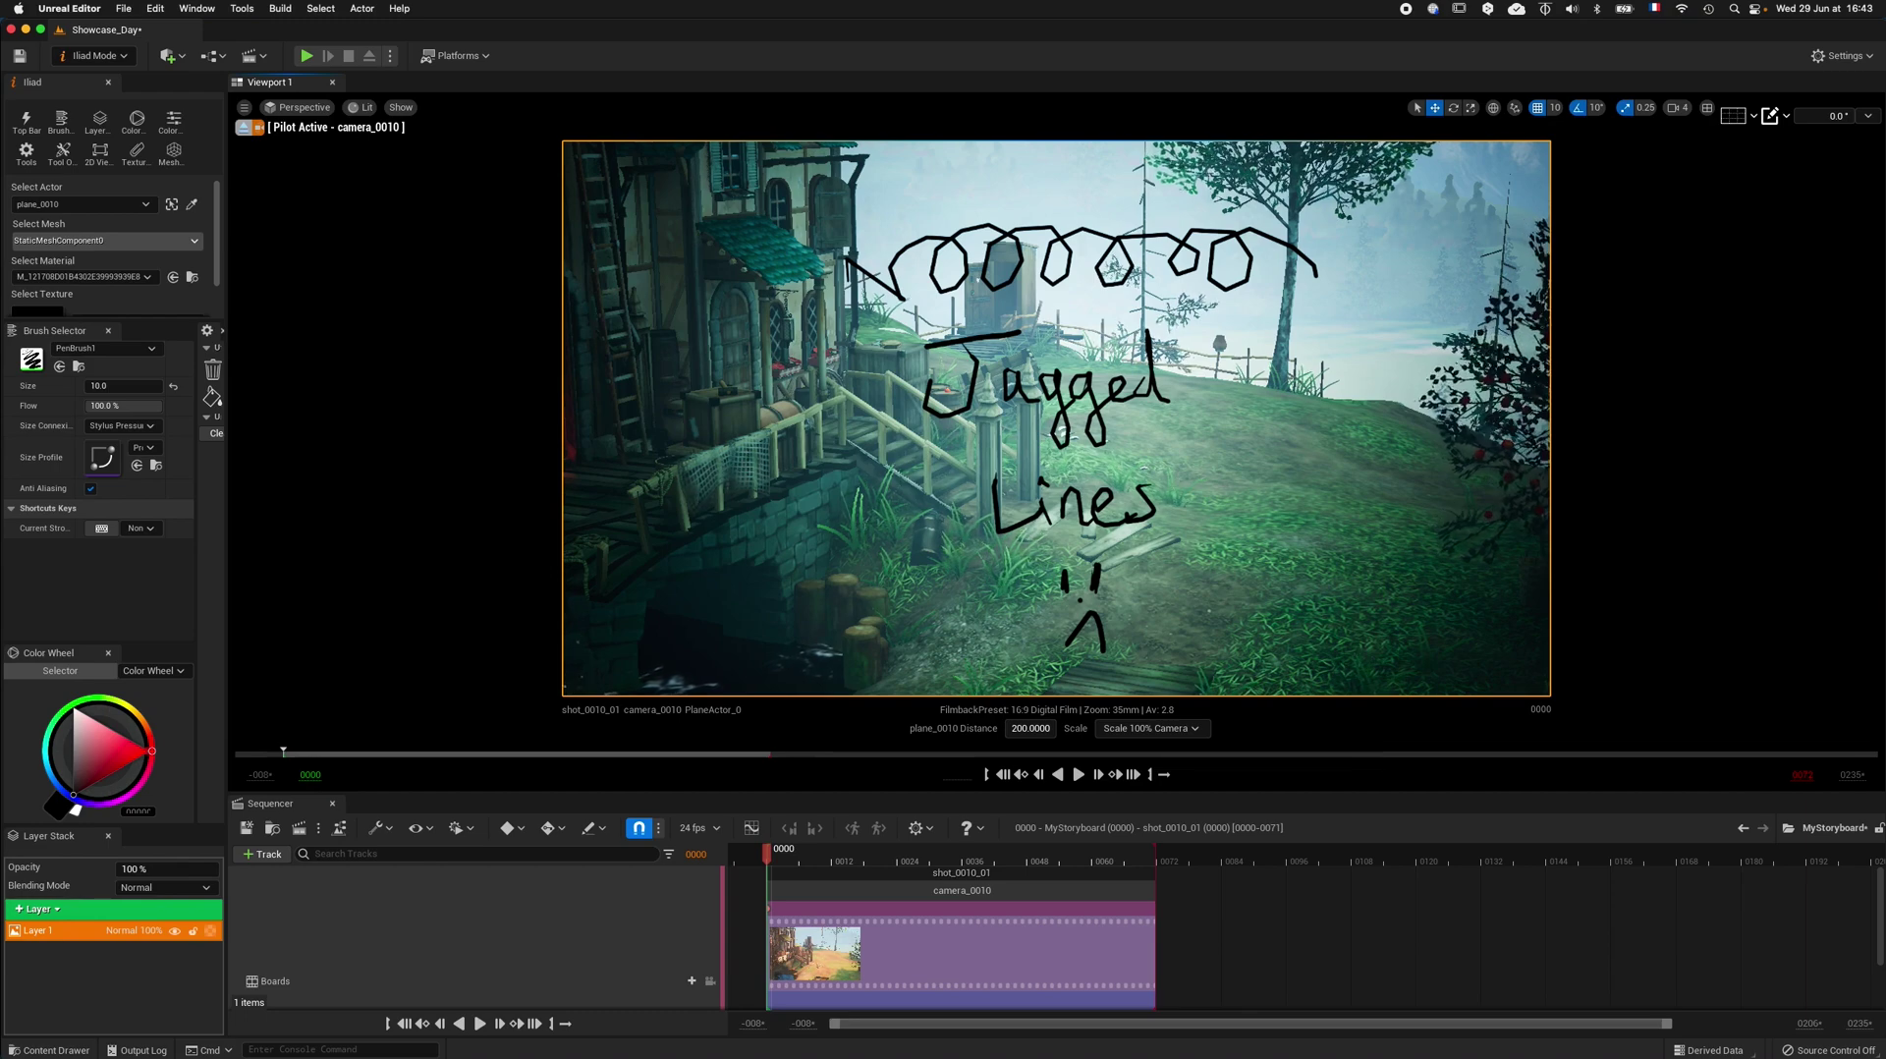
- Turn on Show FPS in the viewport options and circle the FPS readout with the brush
left_click(246, 109)
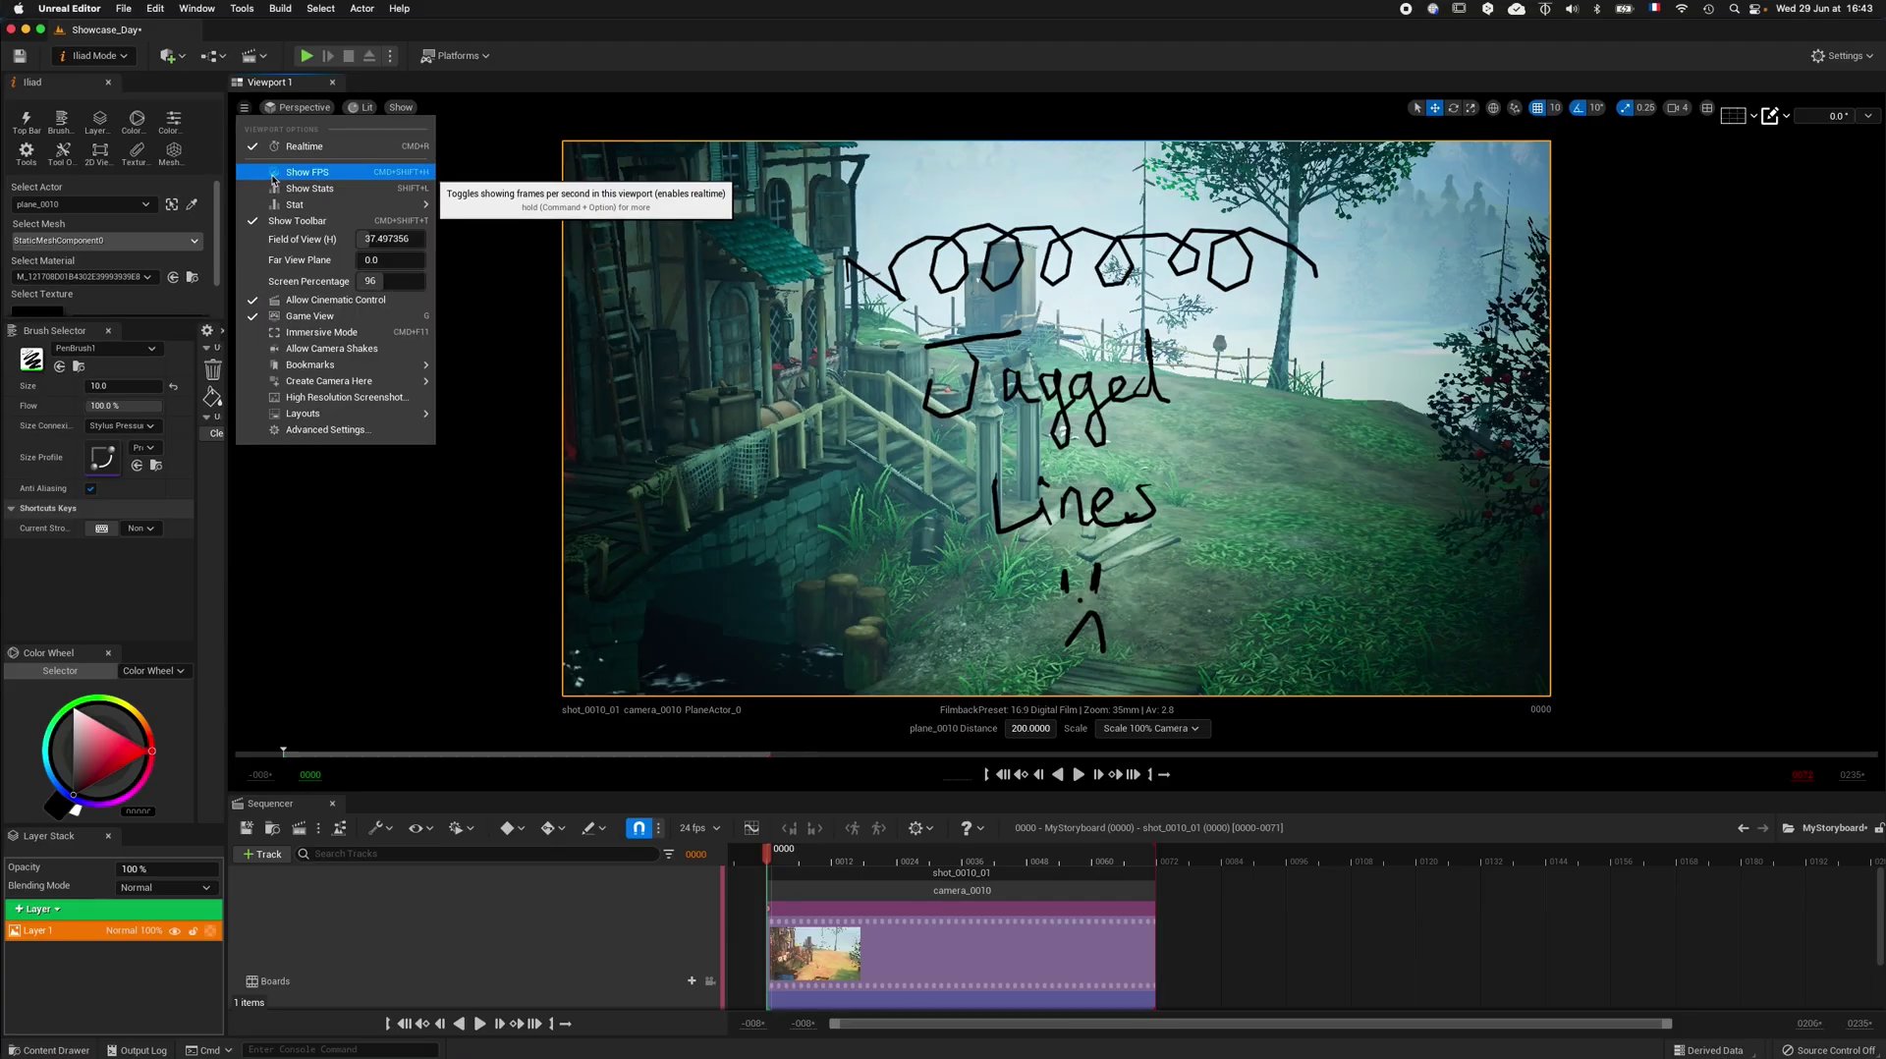
left_click(542, 299)
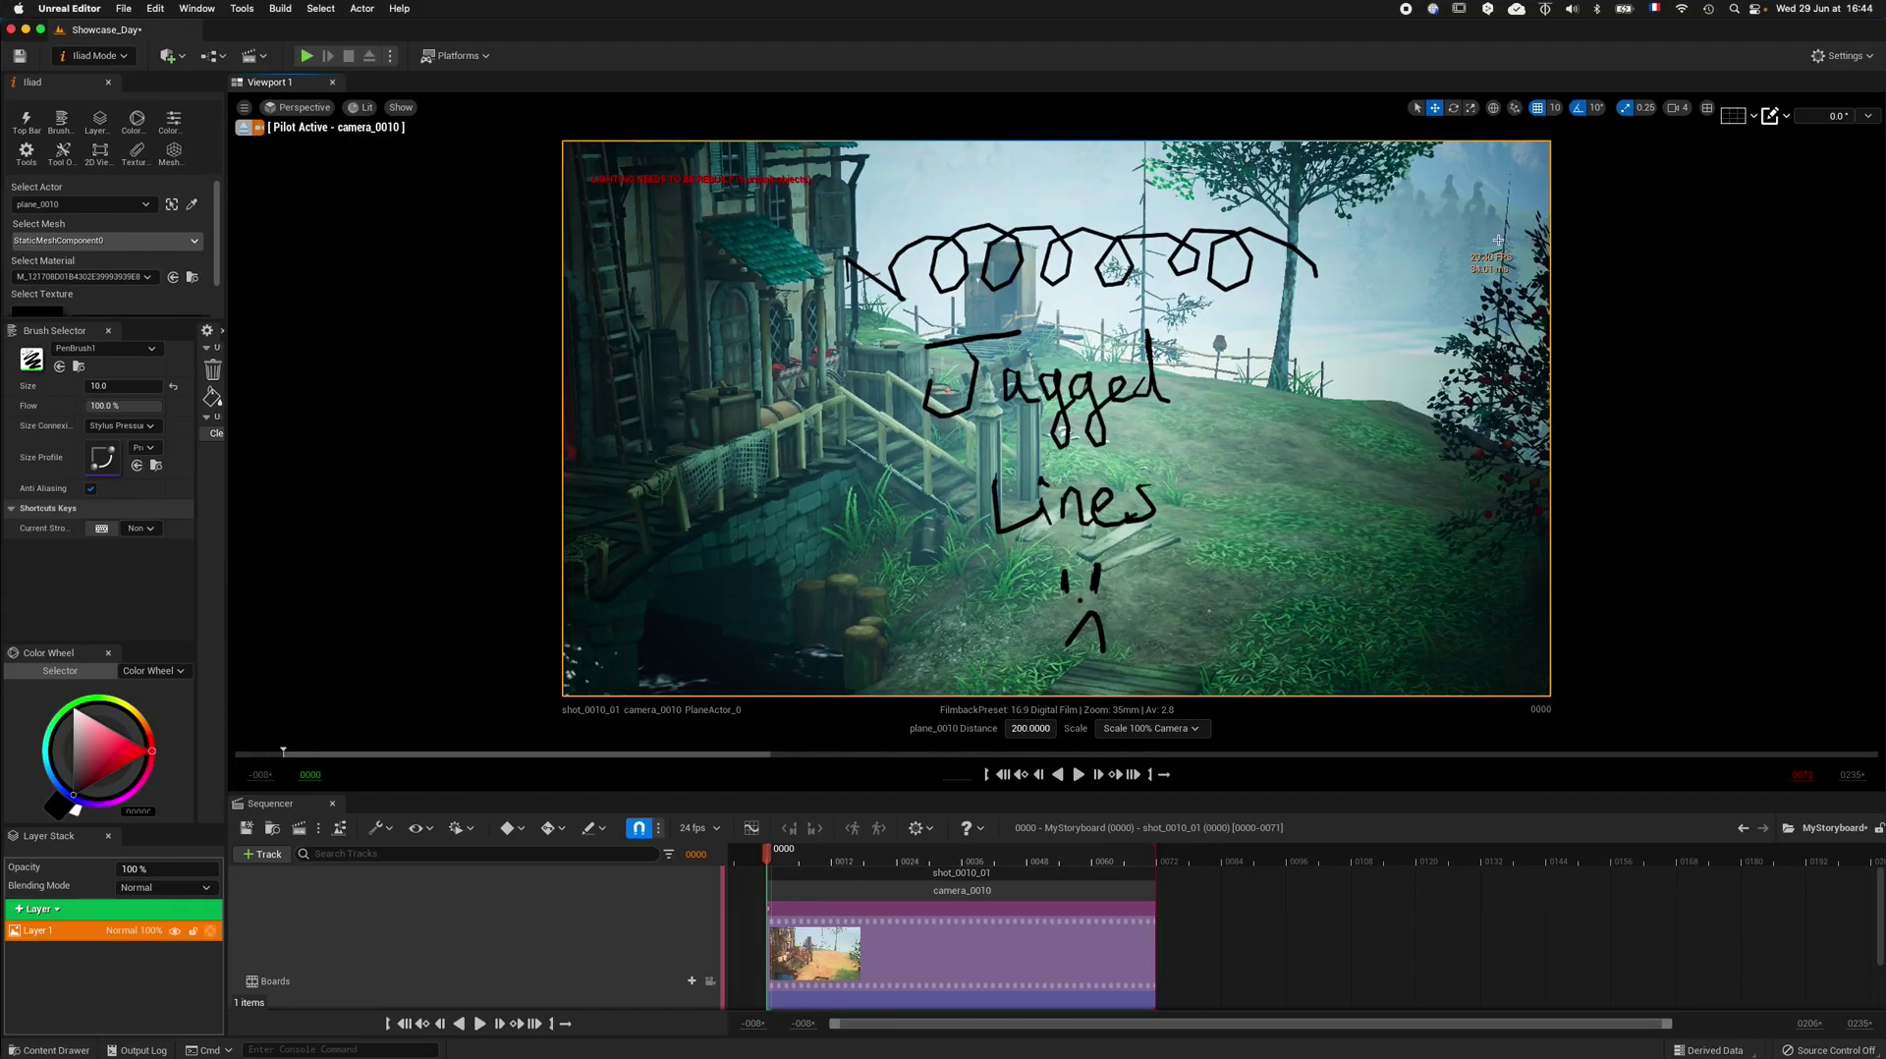
mouse_move(1505, 218)
left_mouse_down()
mouse_move(1452, 257)
mouse_move(1492, 300)
mouse_move(1529, 248)
mouse_move(1458, 266)
left_mouse_up()
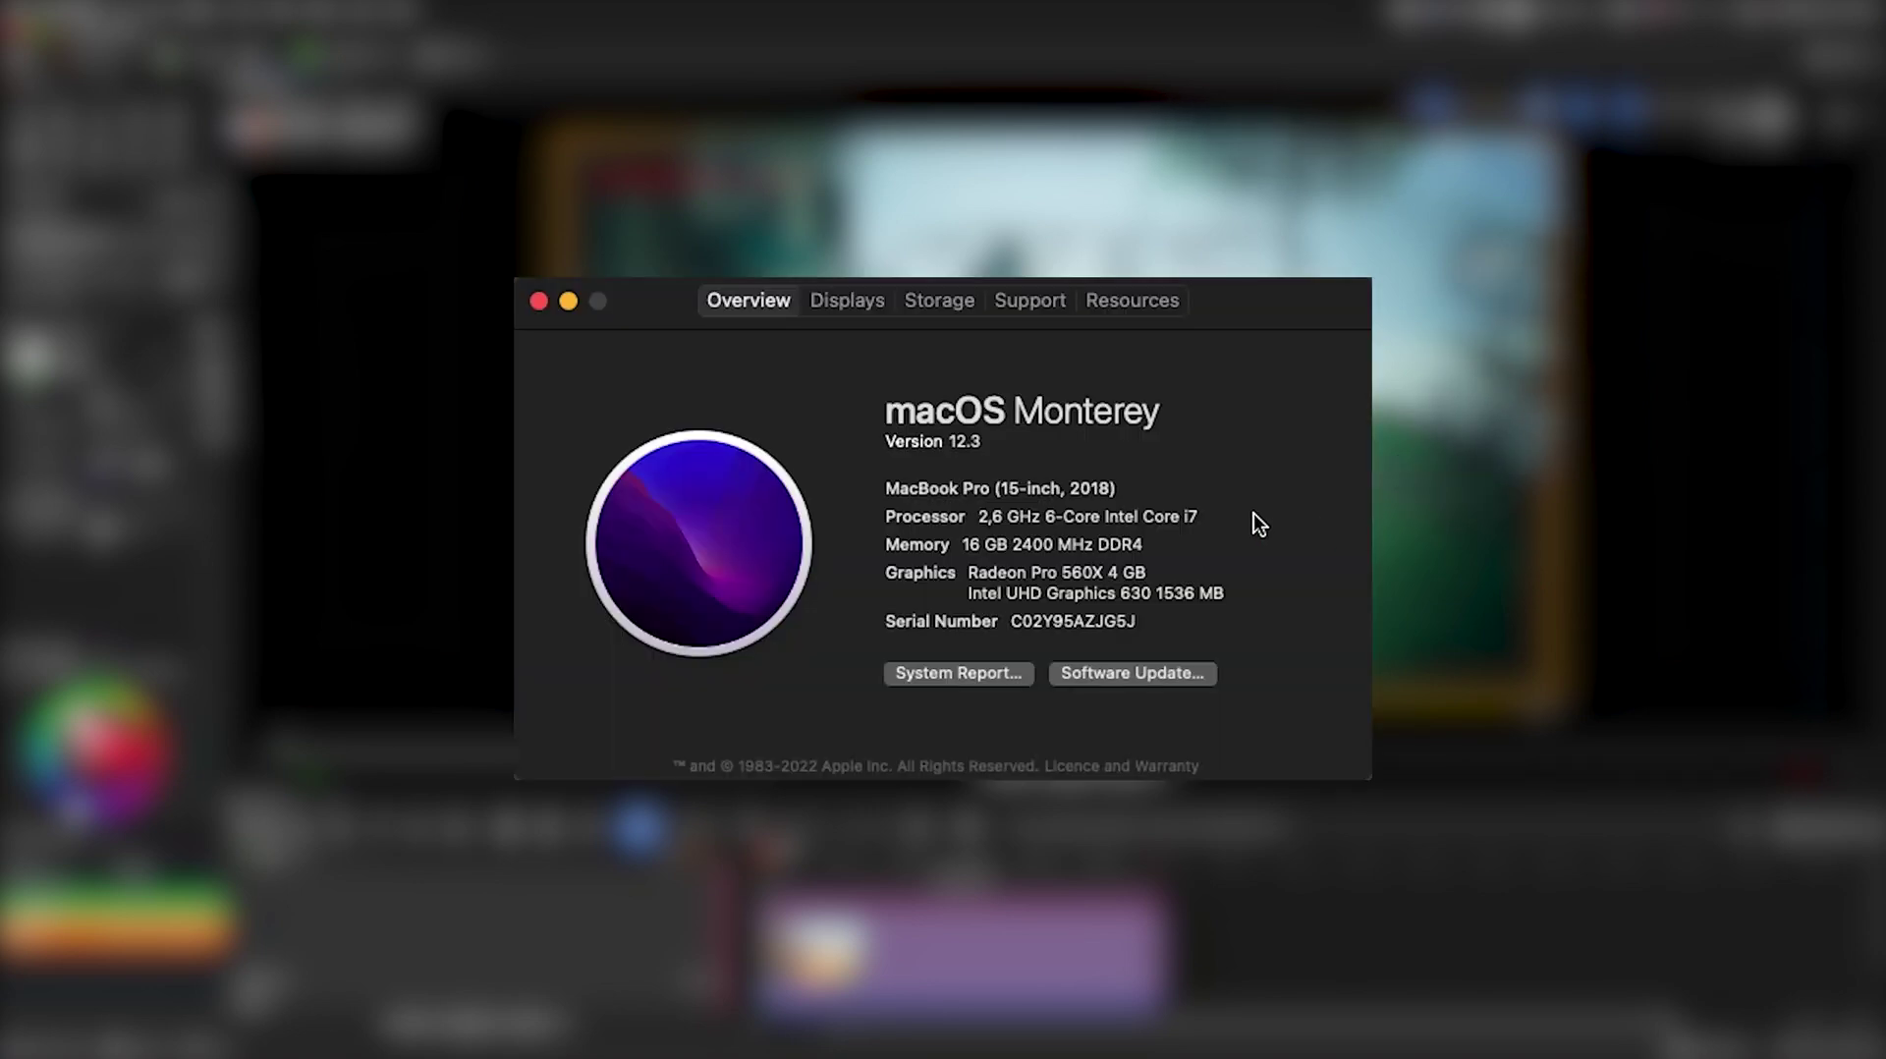
- Highlight the processor line '2,6 GHz 6-Core Intel Core i7' in About This Mac
left_click_drag(1194, 520, 1240, 594)
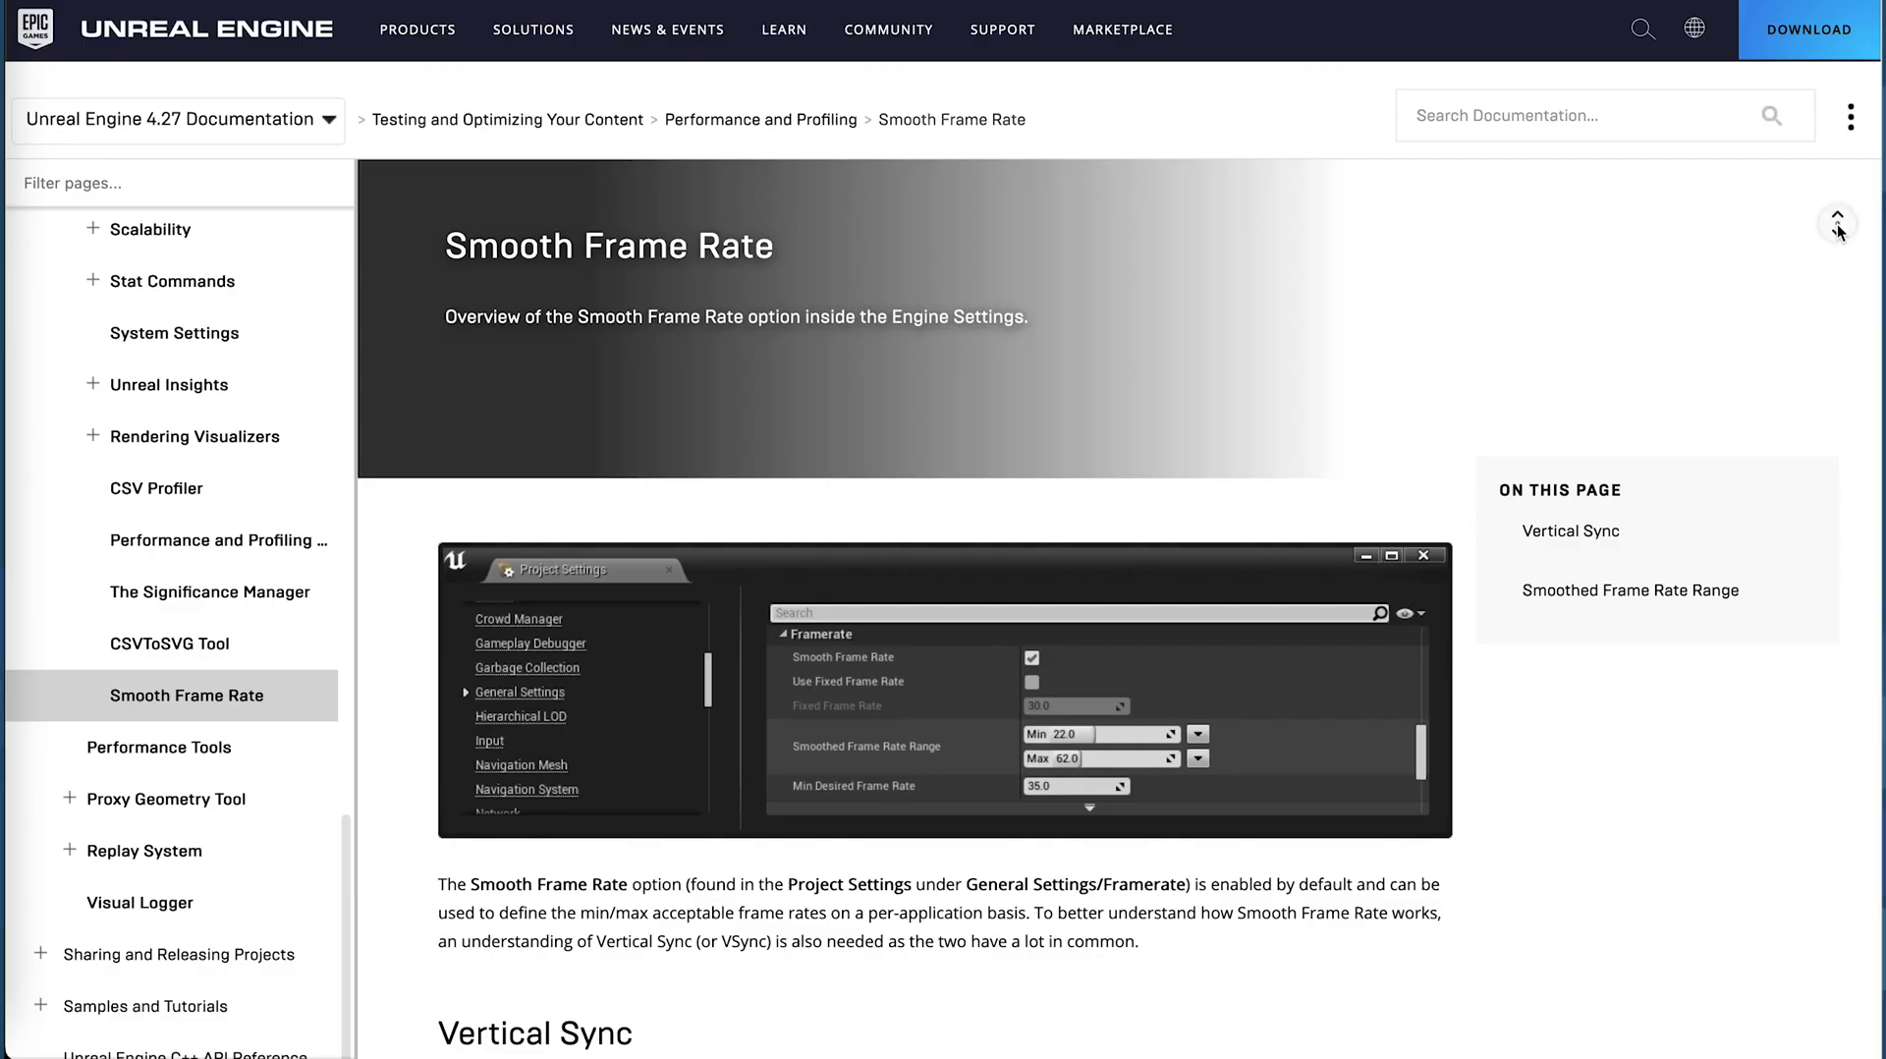
- Scroll the Smooth Frame Rate article down to its Vertical Sync and Adaptive V-Sync charts
left_click(1838, 233)
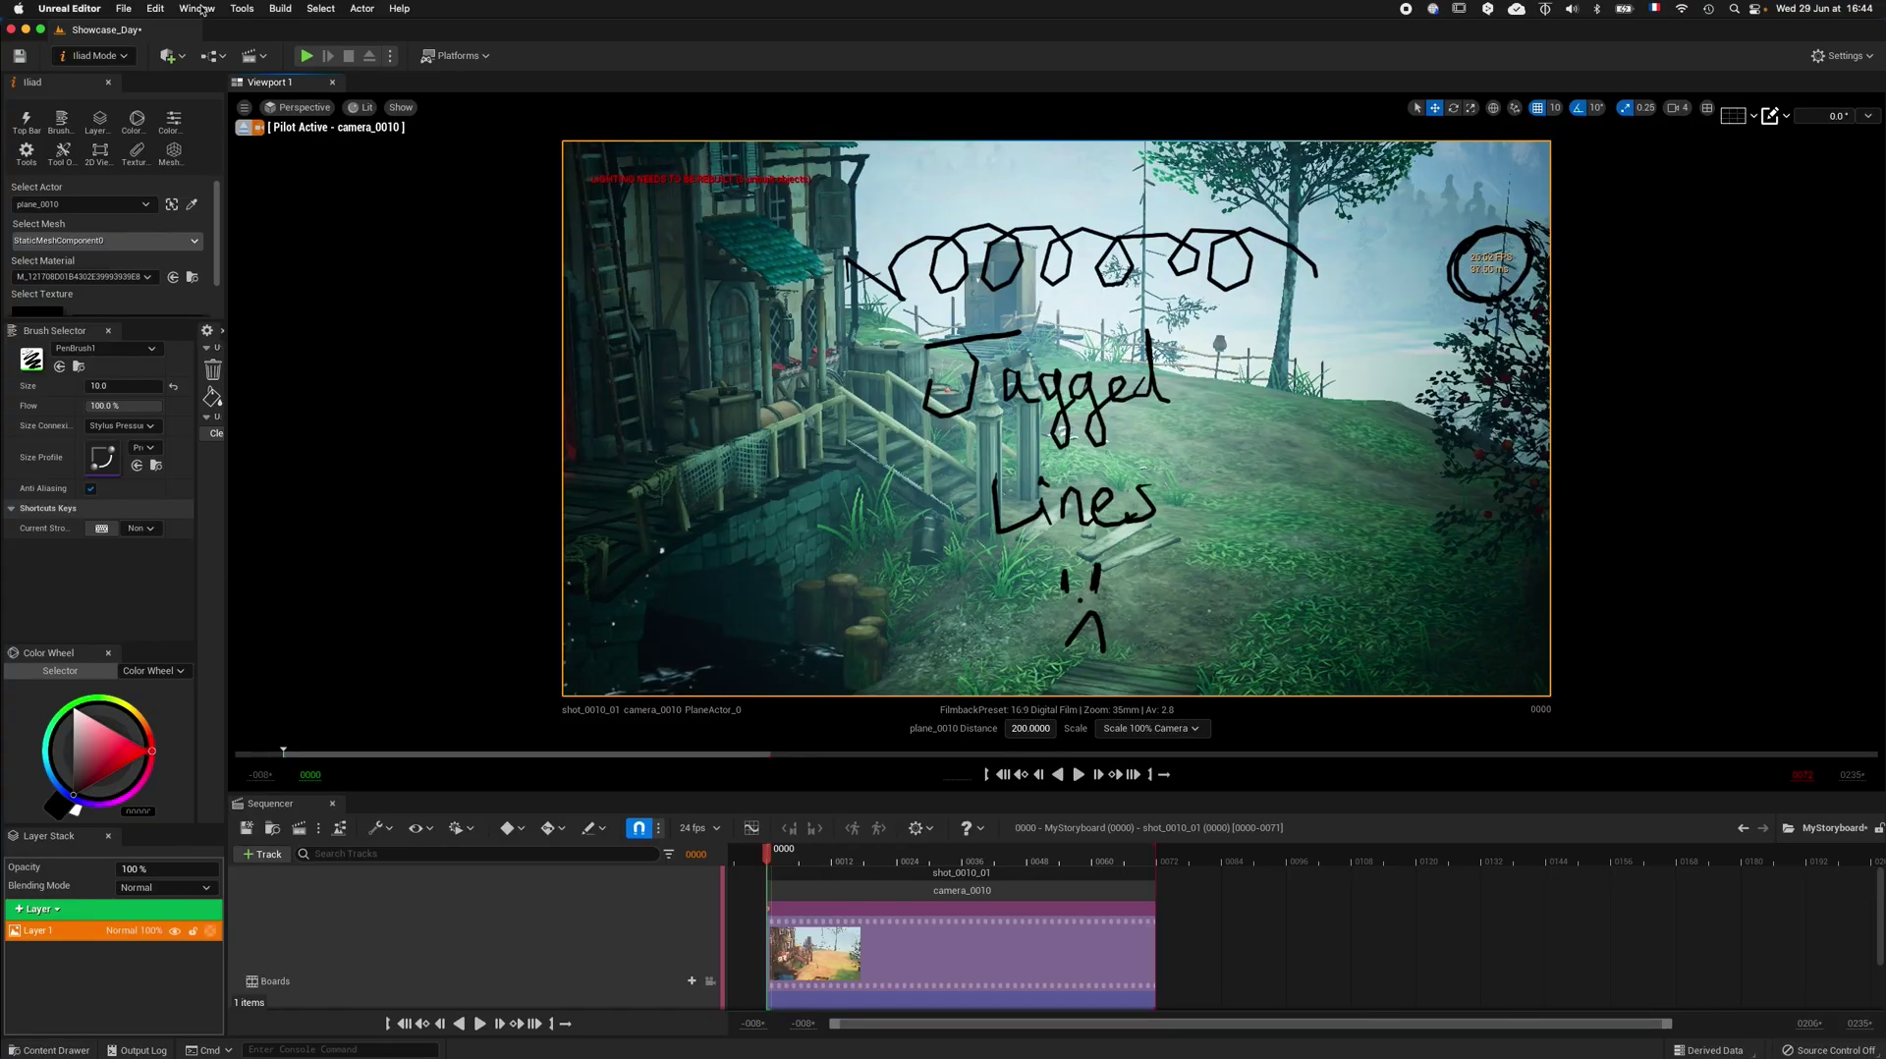
- Search Project Settings for 'framerate' and set the Smoothed Frame Rate Range to 15–120
left_click(155, 8)
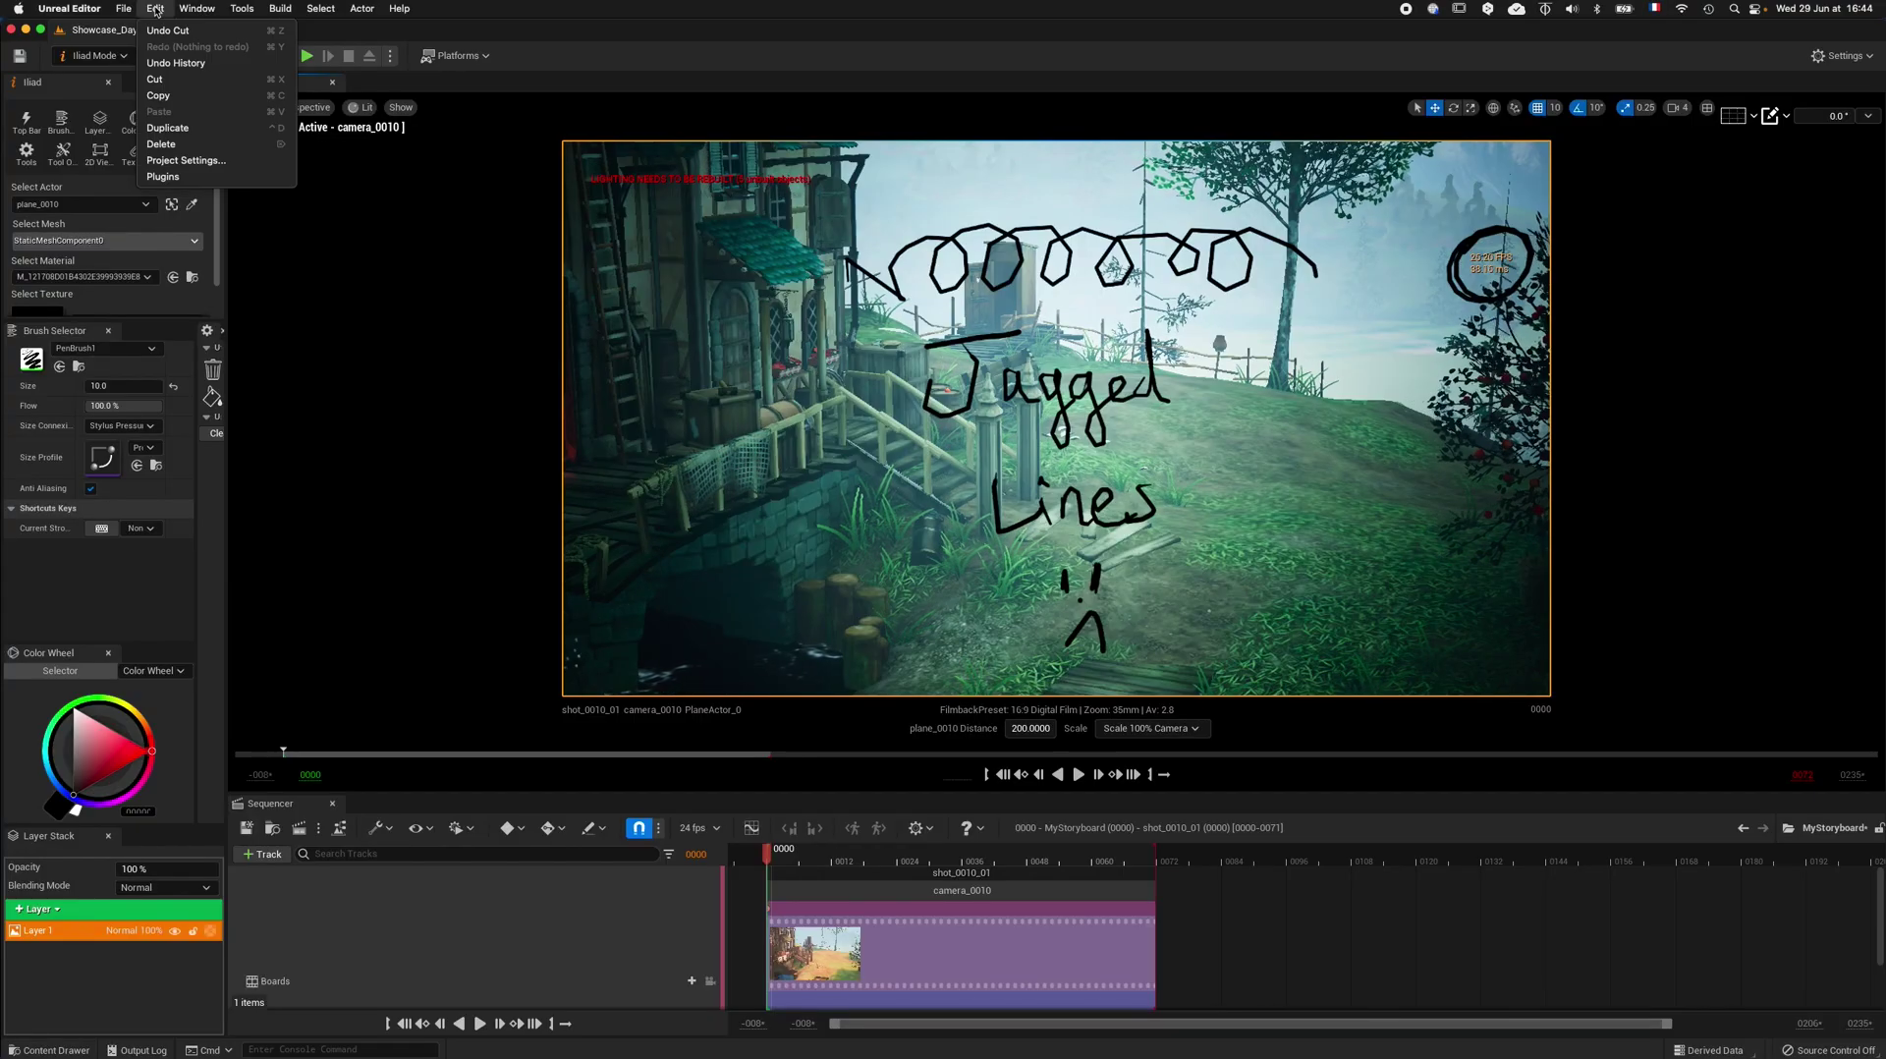
left_click(185, 161)
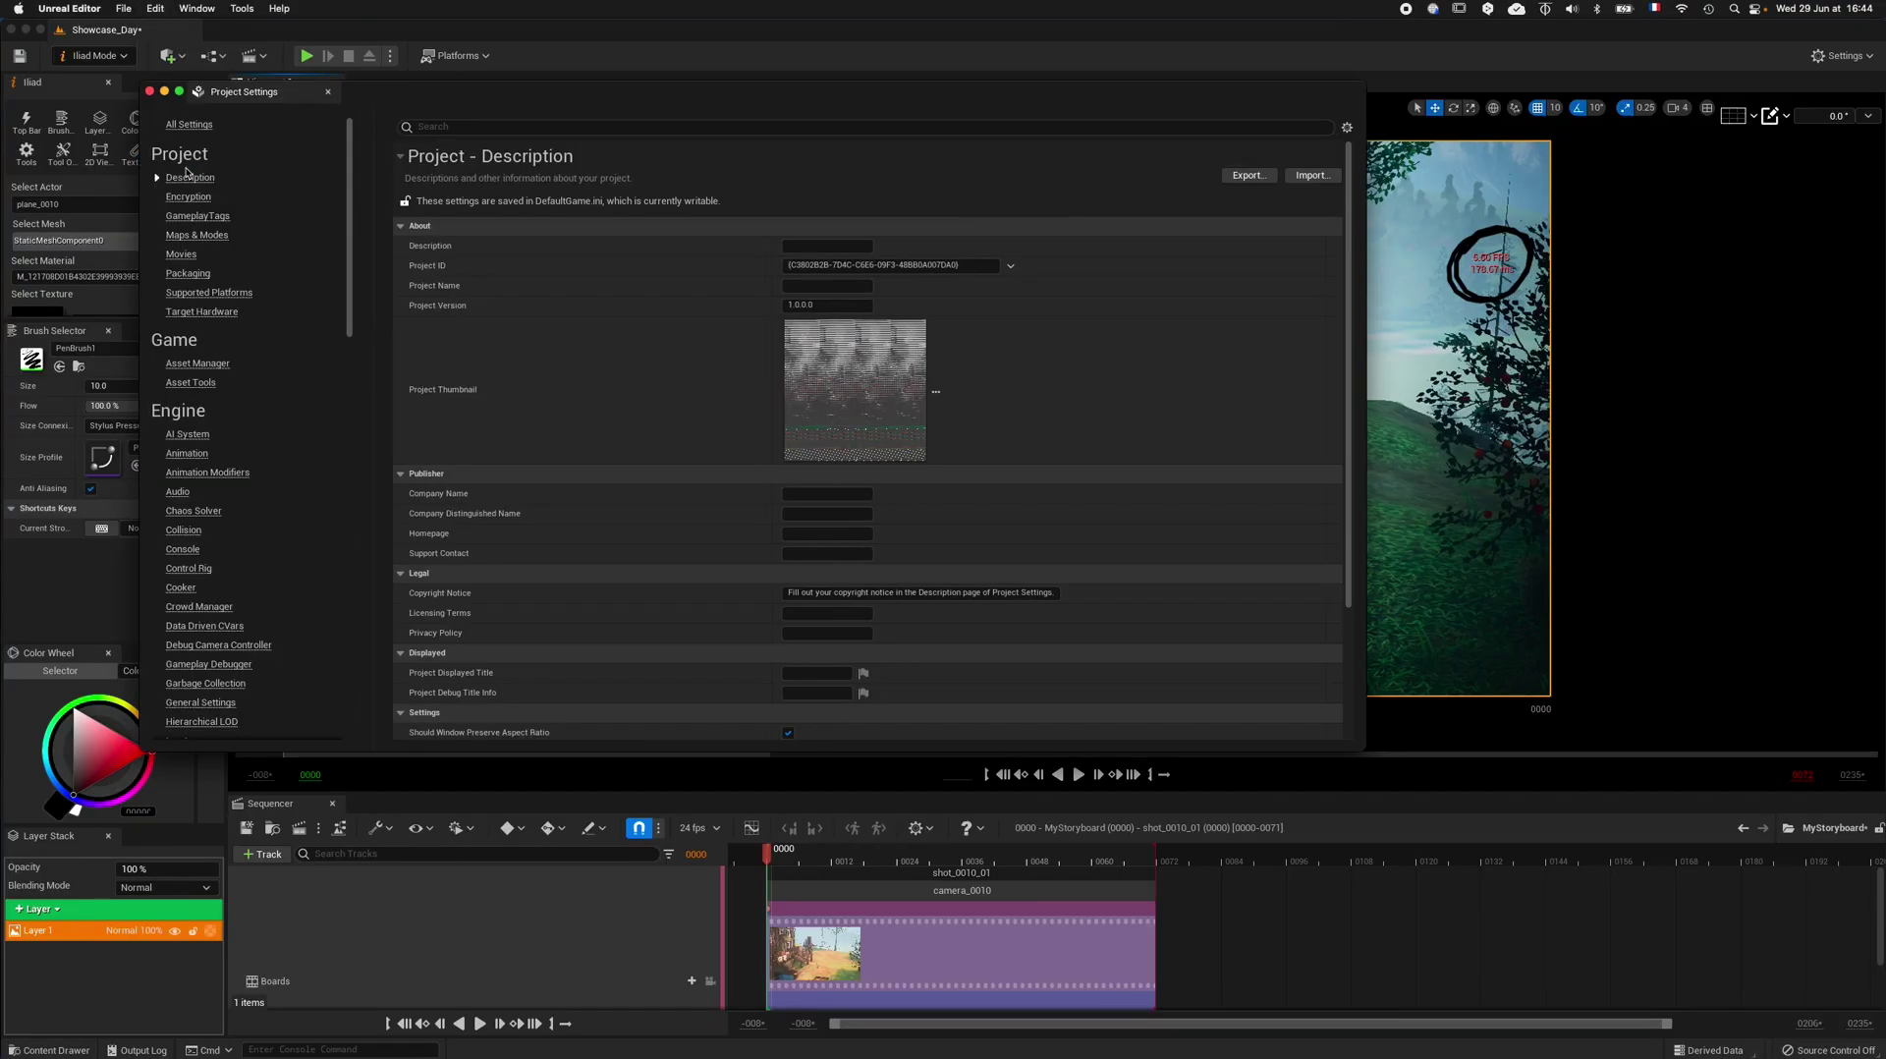
type("framerate")
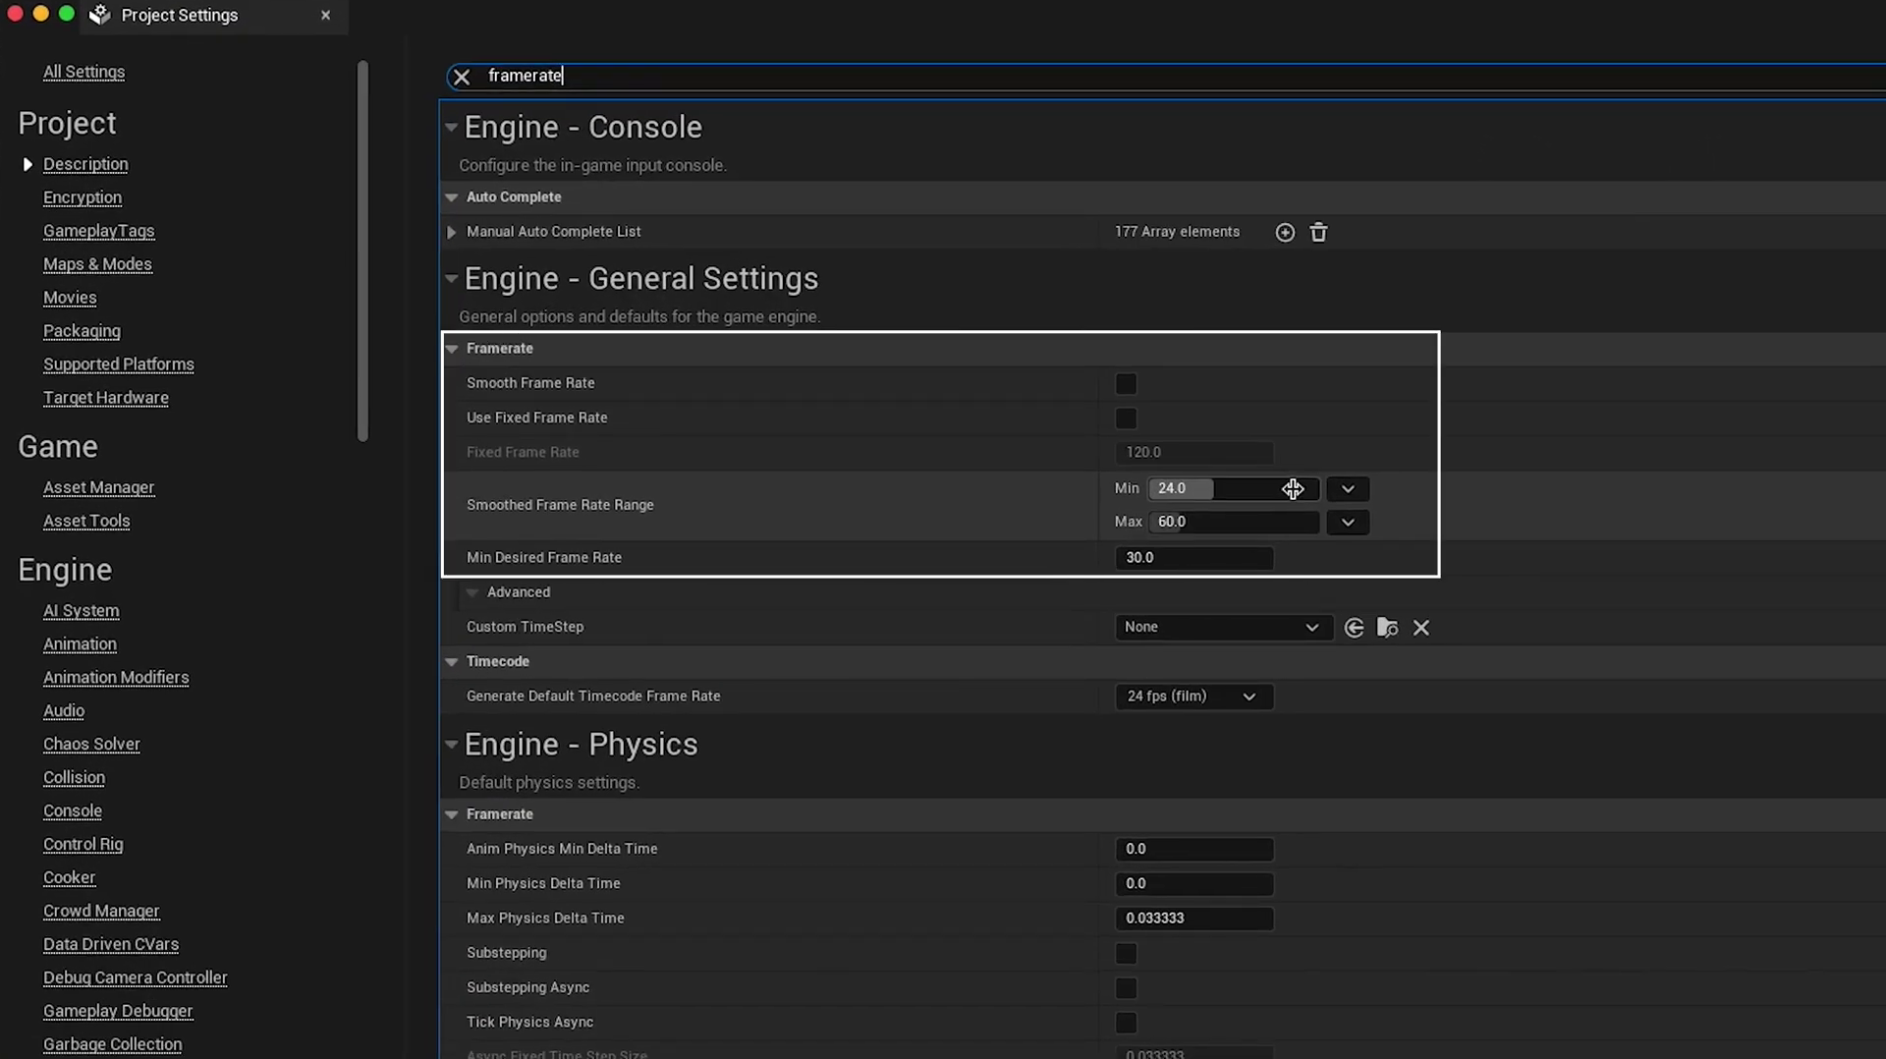
left_click(1294, 488)
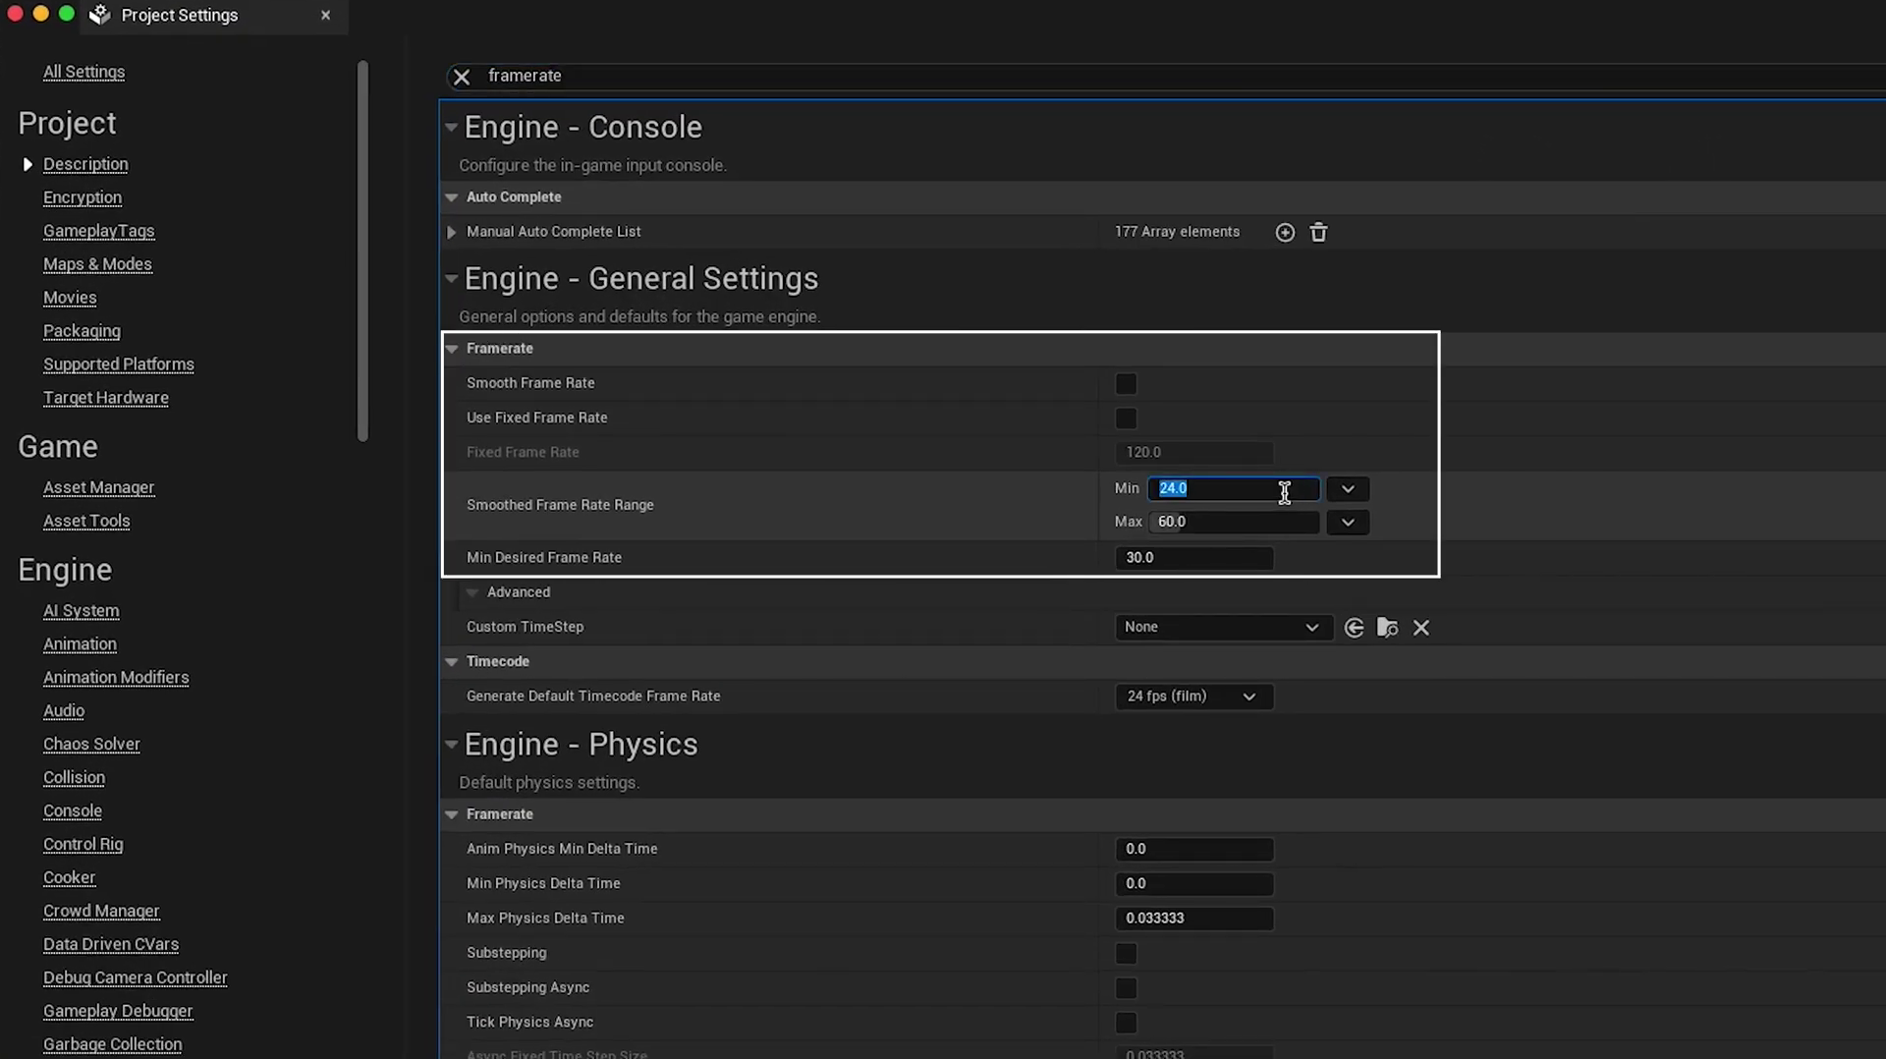
type("15")
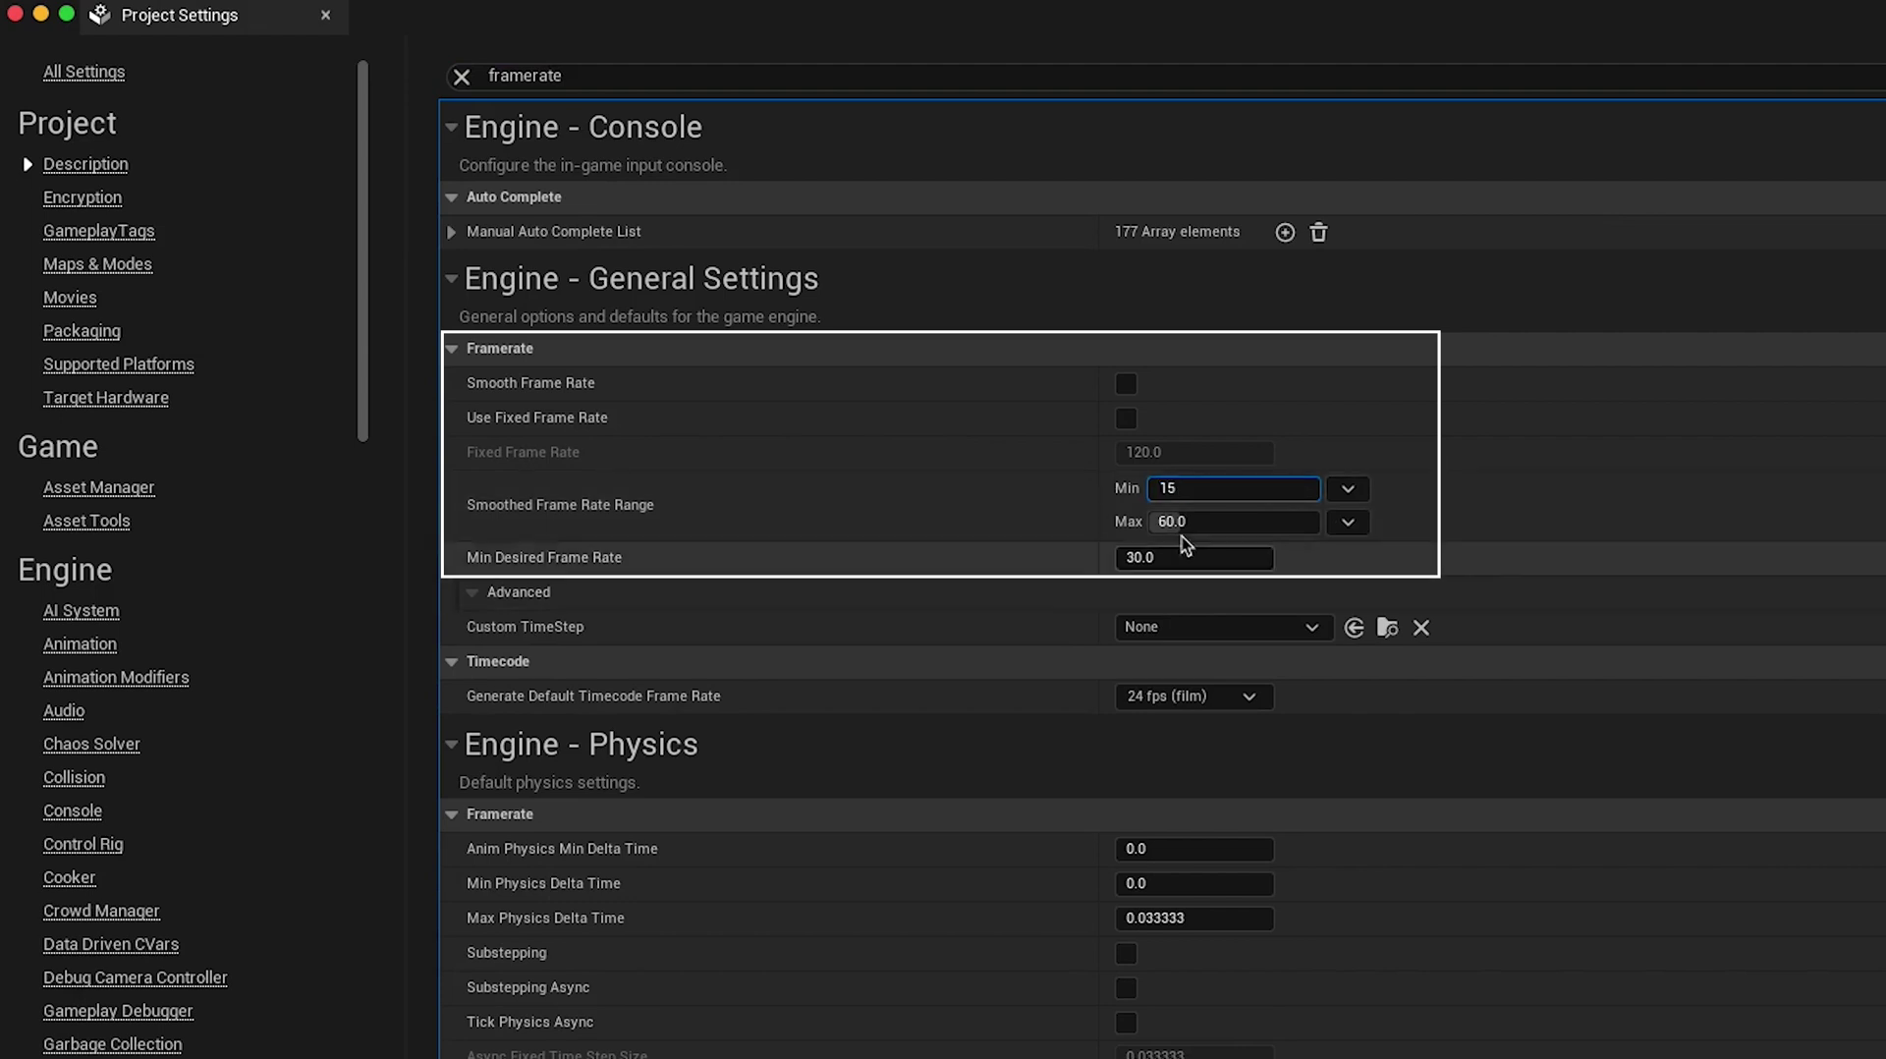
left_click(1205, 520)
type("120")
- Enable Use Fixed Frame Rate and start entering its Fixed Frame Rate value
left_click(1188, 556)
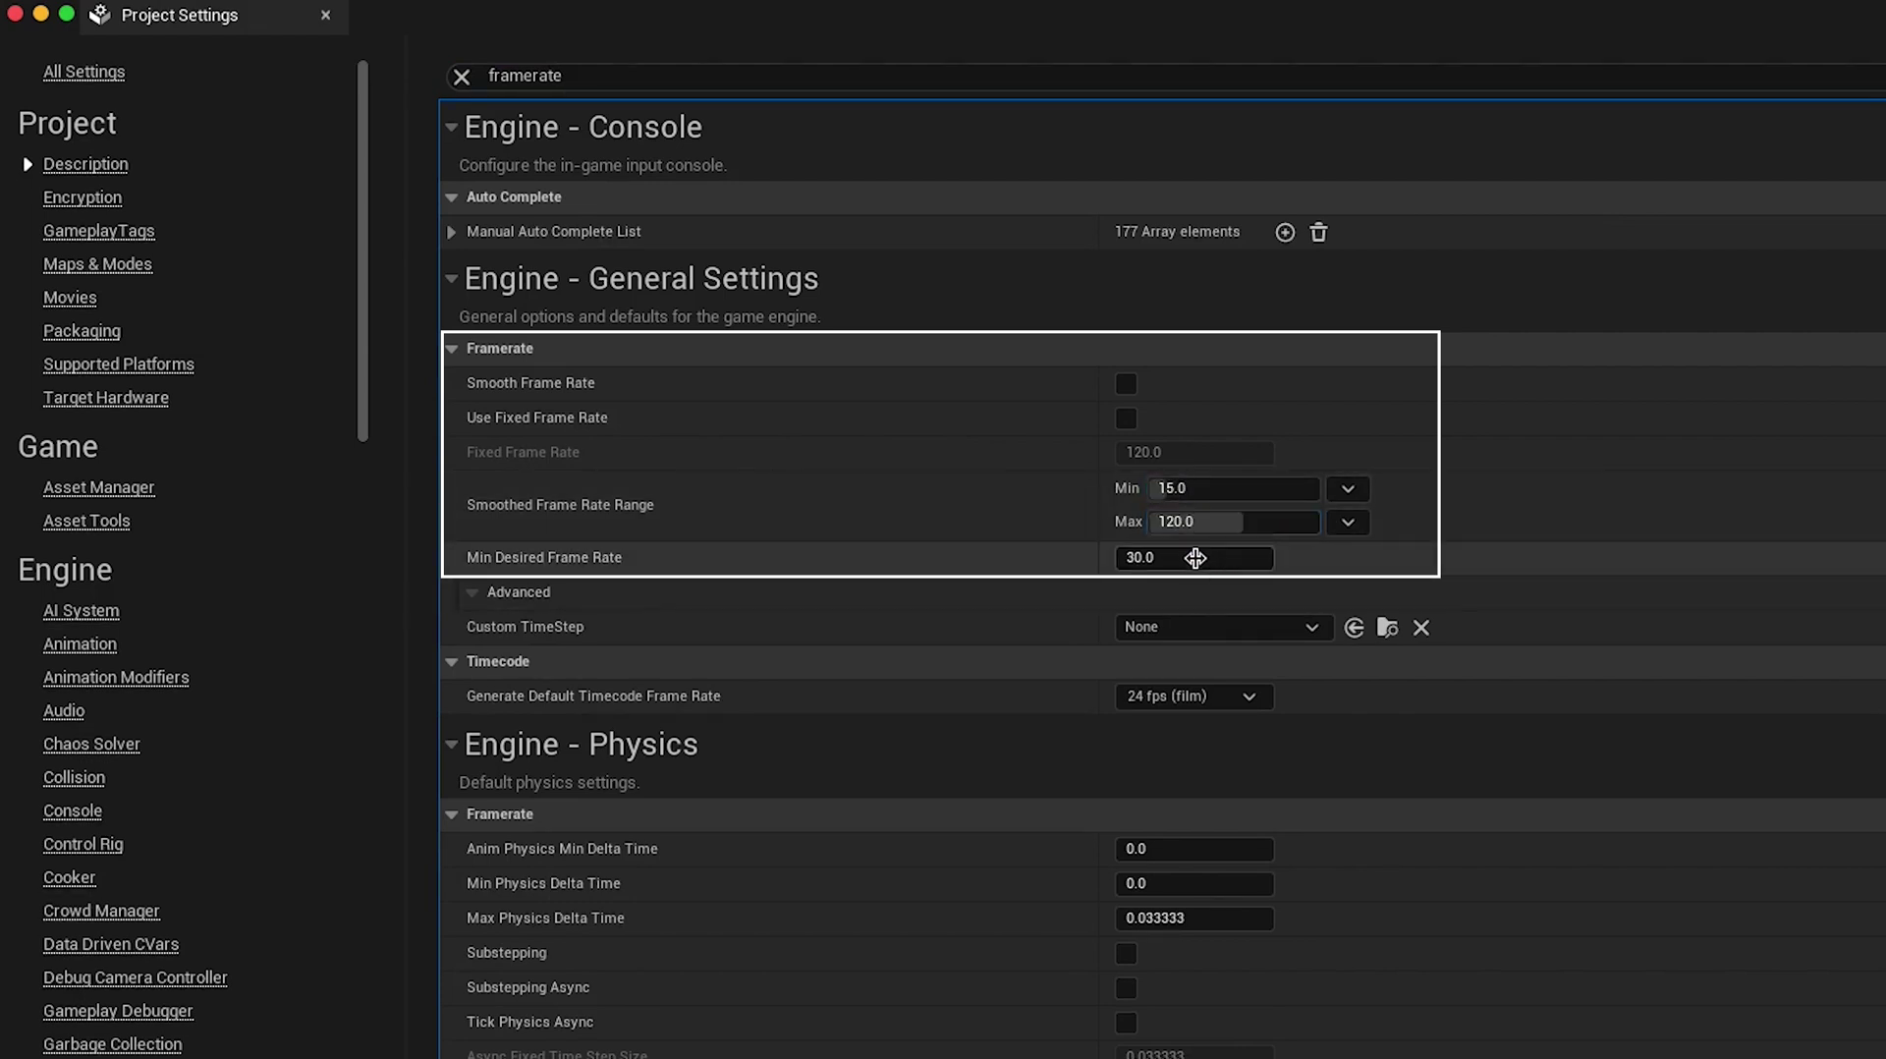
left_click(1125, 418)
left_click(1186, 452)
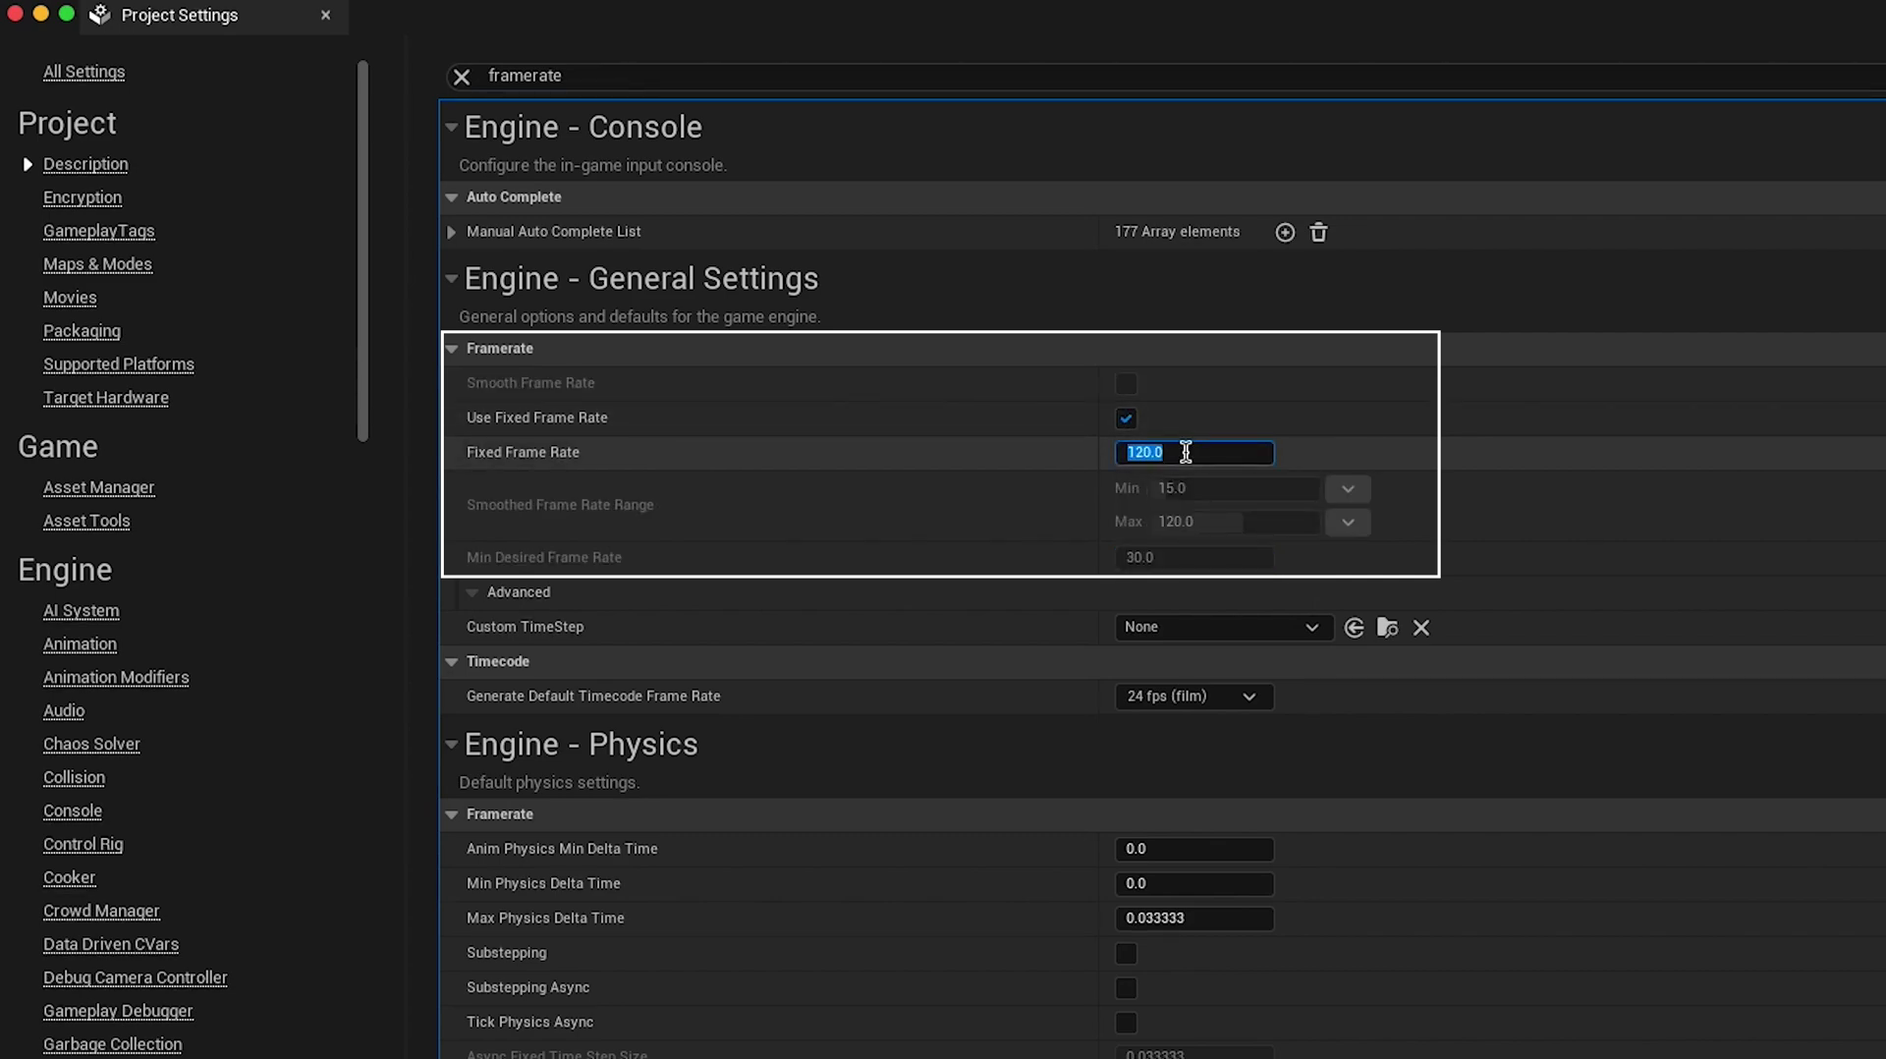
type("1")
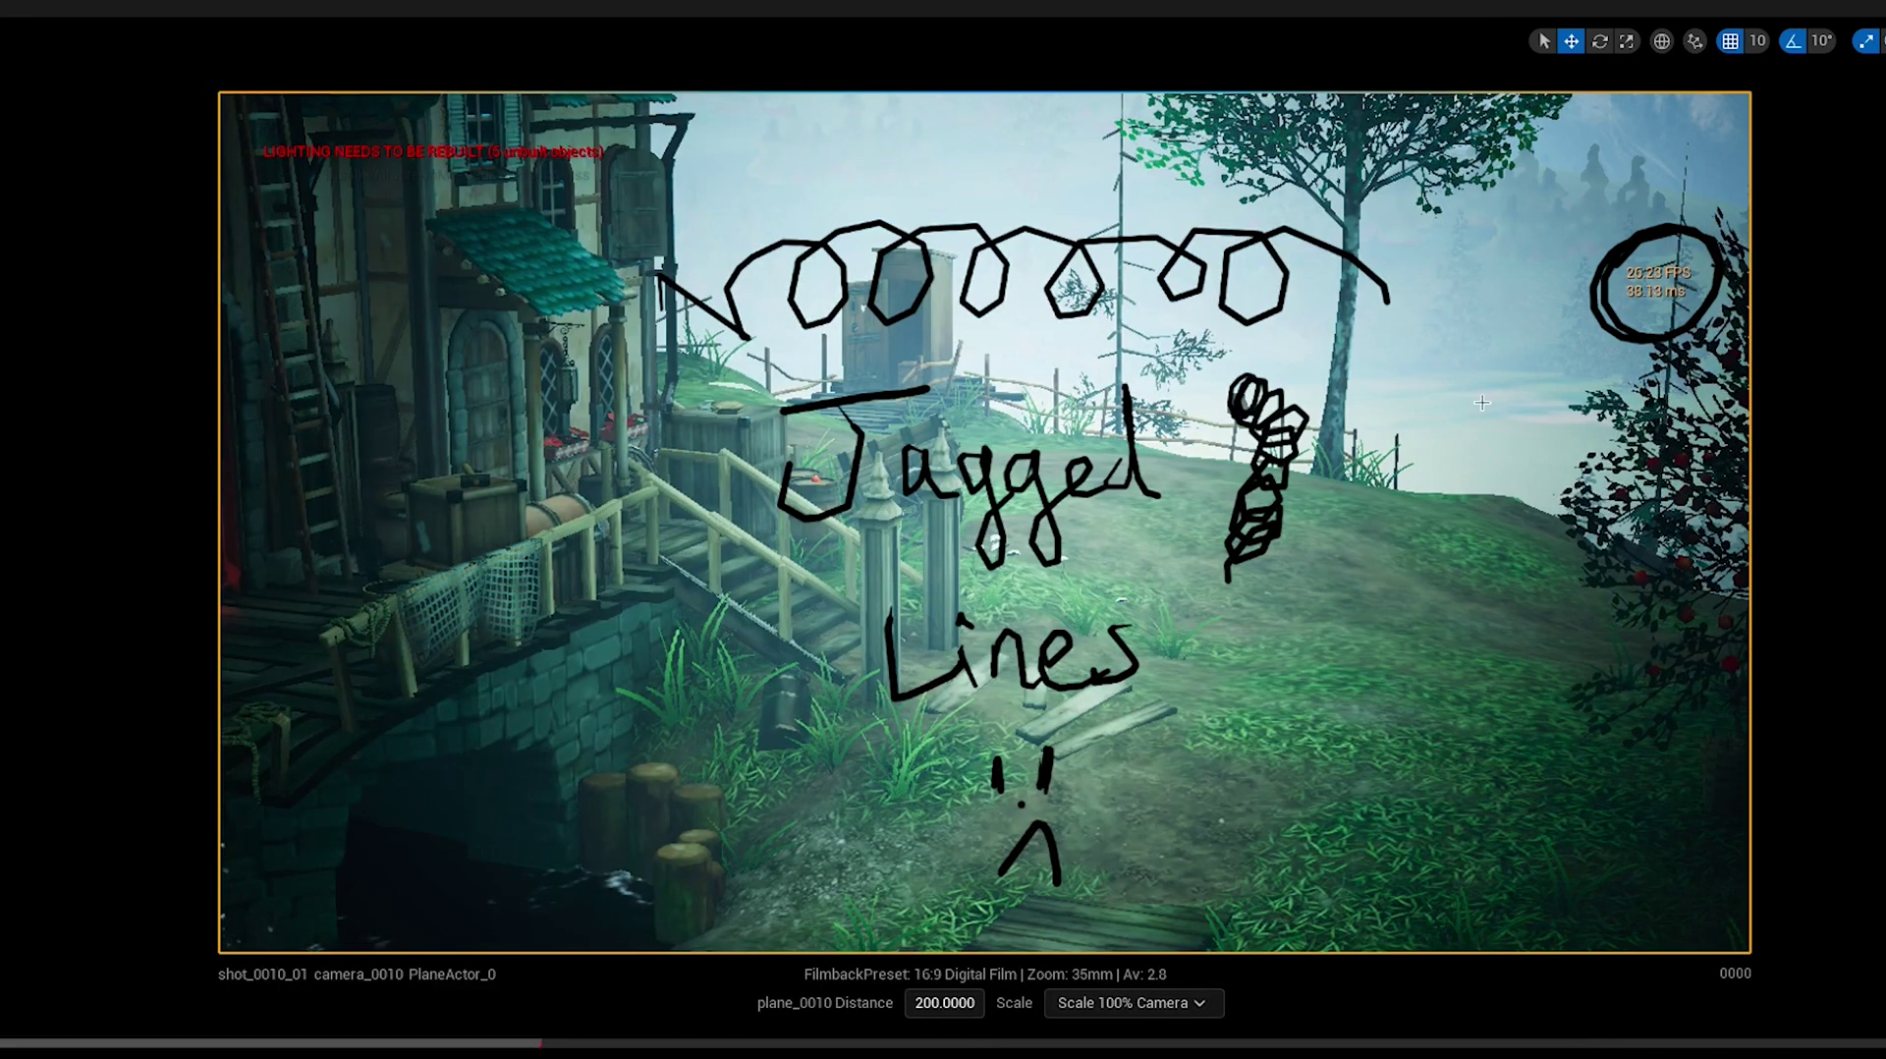
- Draw an arrow to the circled FPS readout and handwrite 'Still limited' beside the squiggle
left_click_drag(1444, 437, 1621, 334)
mouse_move(1347, 508)
left_mouse_down()
mouse_move(1370, 480)
mouse_move(1346, 536)
left_mouse_up()
mouse_move(1397, 463)
left_mouse_down()
mouse_move(1398, 538)
mouse_move(1413, 494)
mouse_move(1423, 535)
mouse_move(1441, 535)
left_mouse_up()
left_click_drag(1454, 450, 1460, 535)
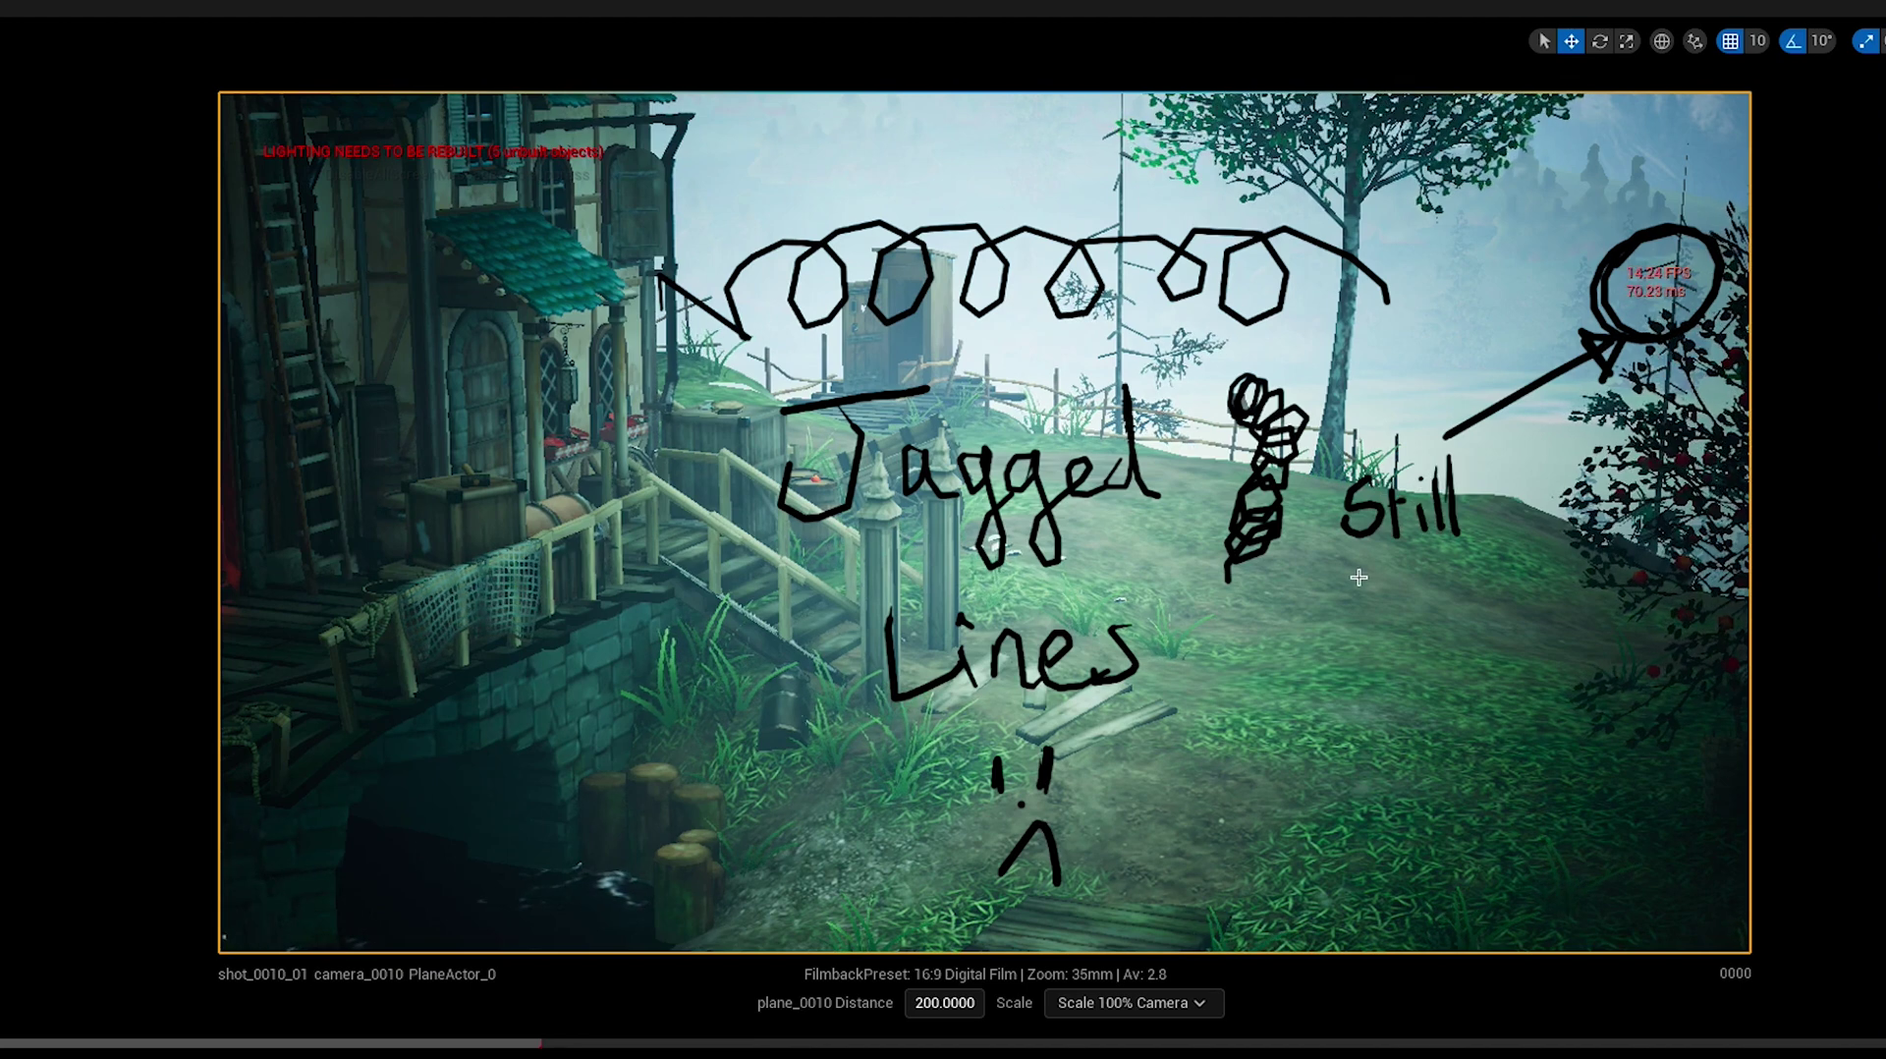
mouse_move(1336, 580)
left_mouse_down()
mouse_move(1339, 649)
mouse_move(1402, 604)
mouse_move(1447, 620)
mouse_move(1463, 586)
mouse_move(1505, 601)
mouse_move(1529, 529)
left_mouse_up()
left_click(1423, 571)
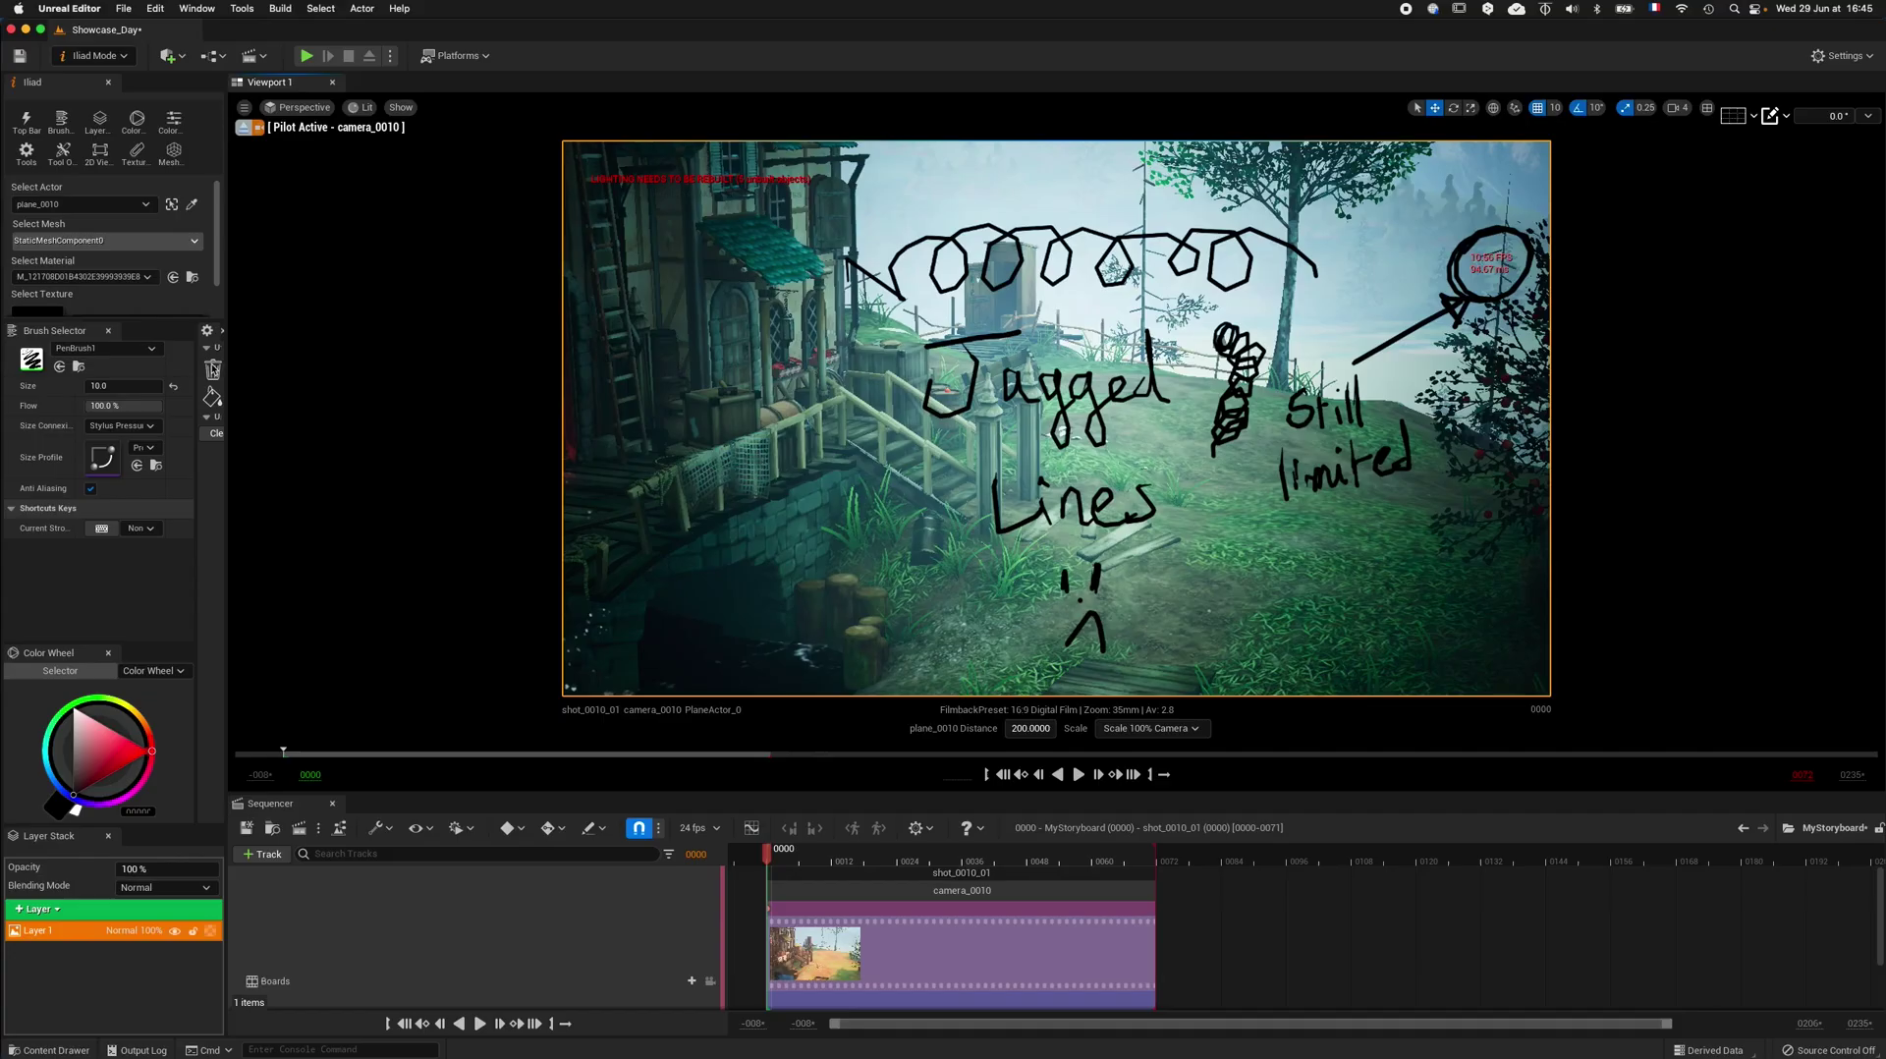
- Clear all storyboard strokes and set Engine Scalability Settings to Low
left_click(212, 370)
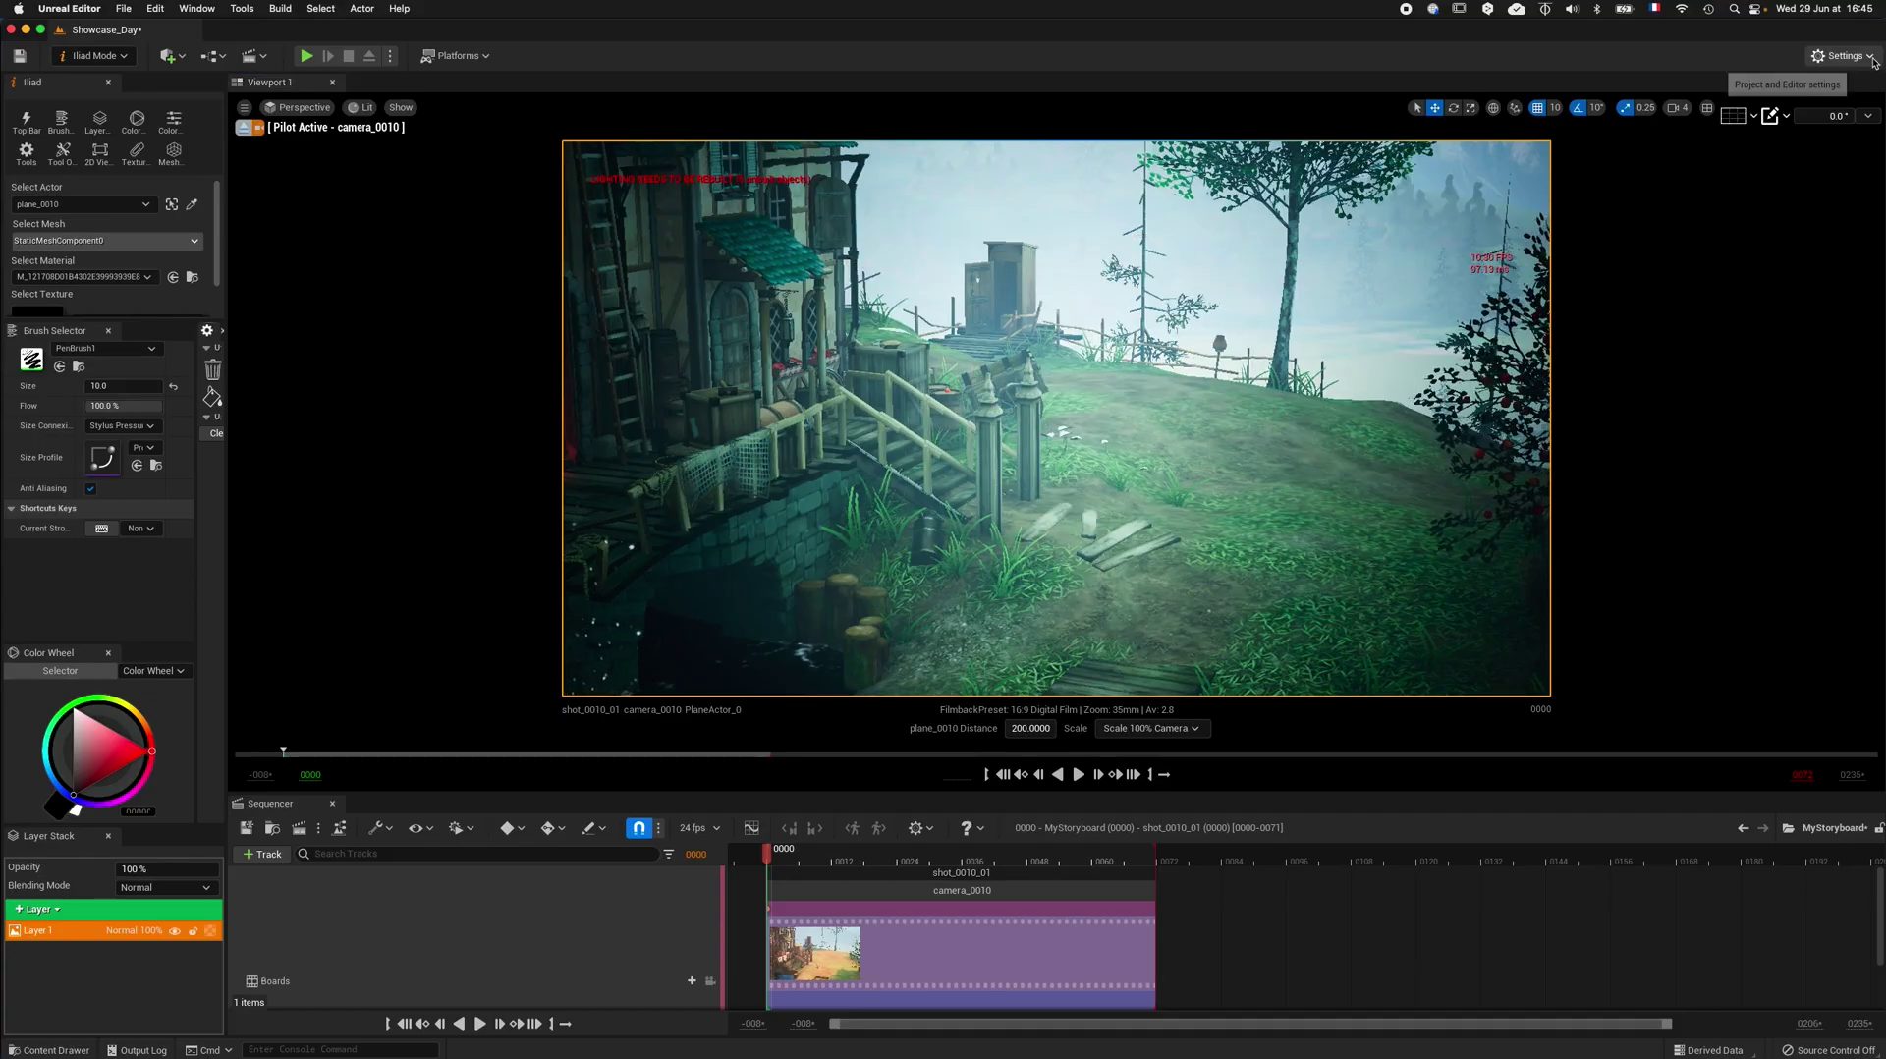
left_click(1841, 56)
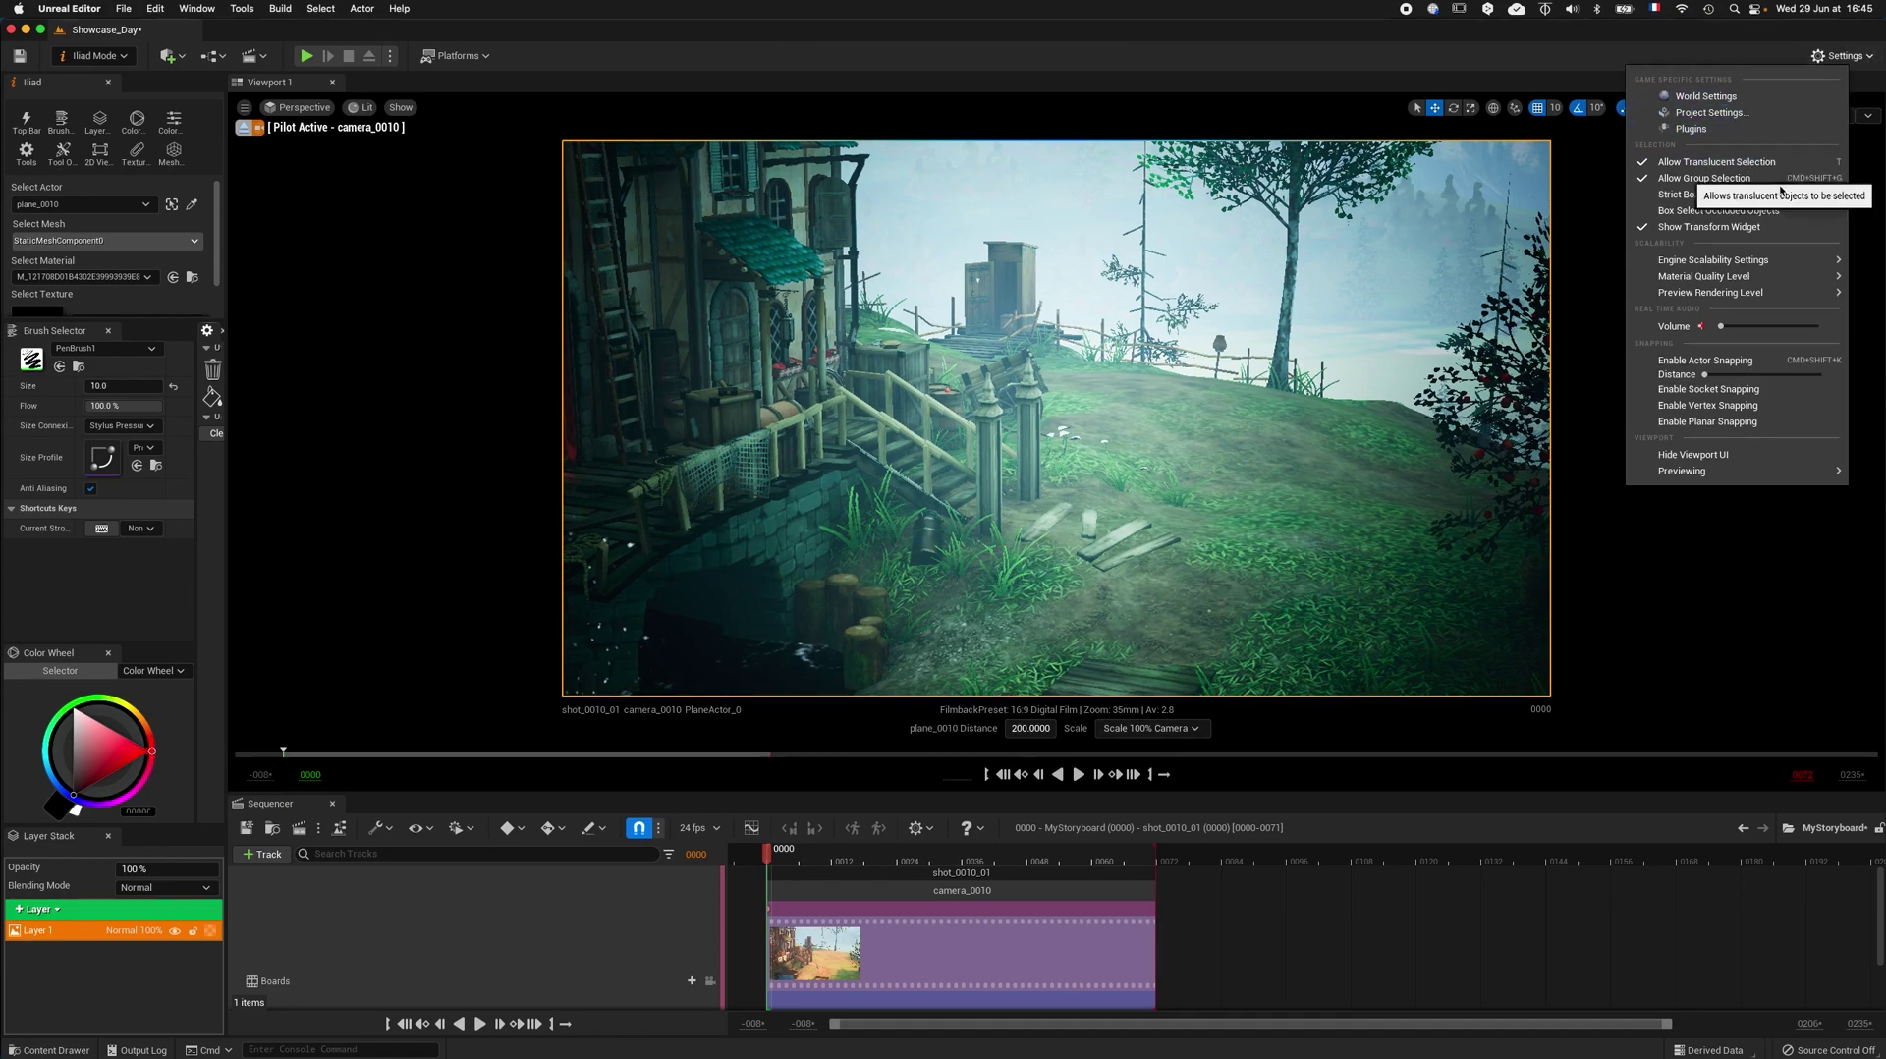
mouse_move(1778, 261)
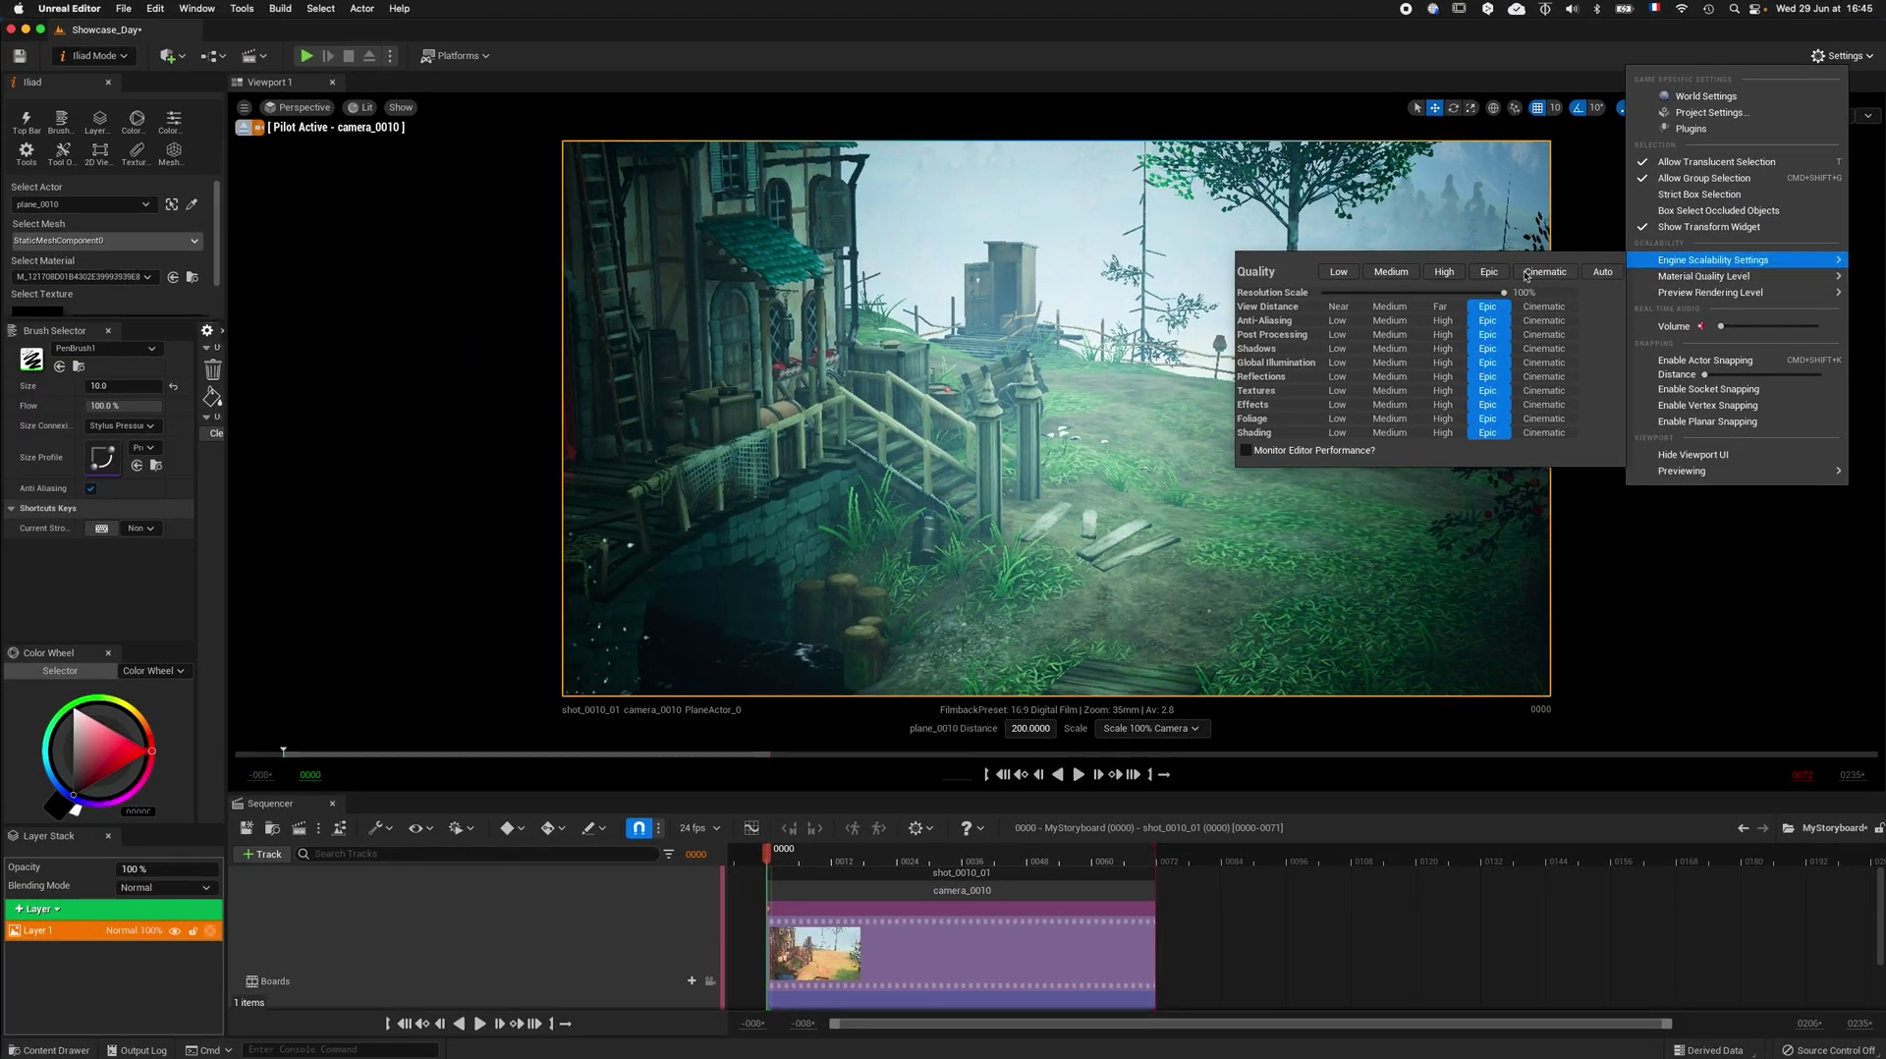
left_click(1353, 273)
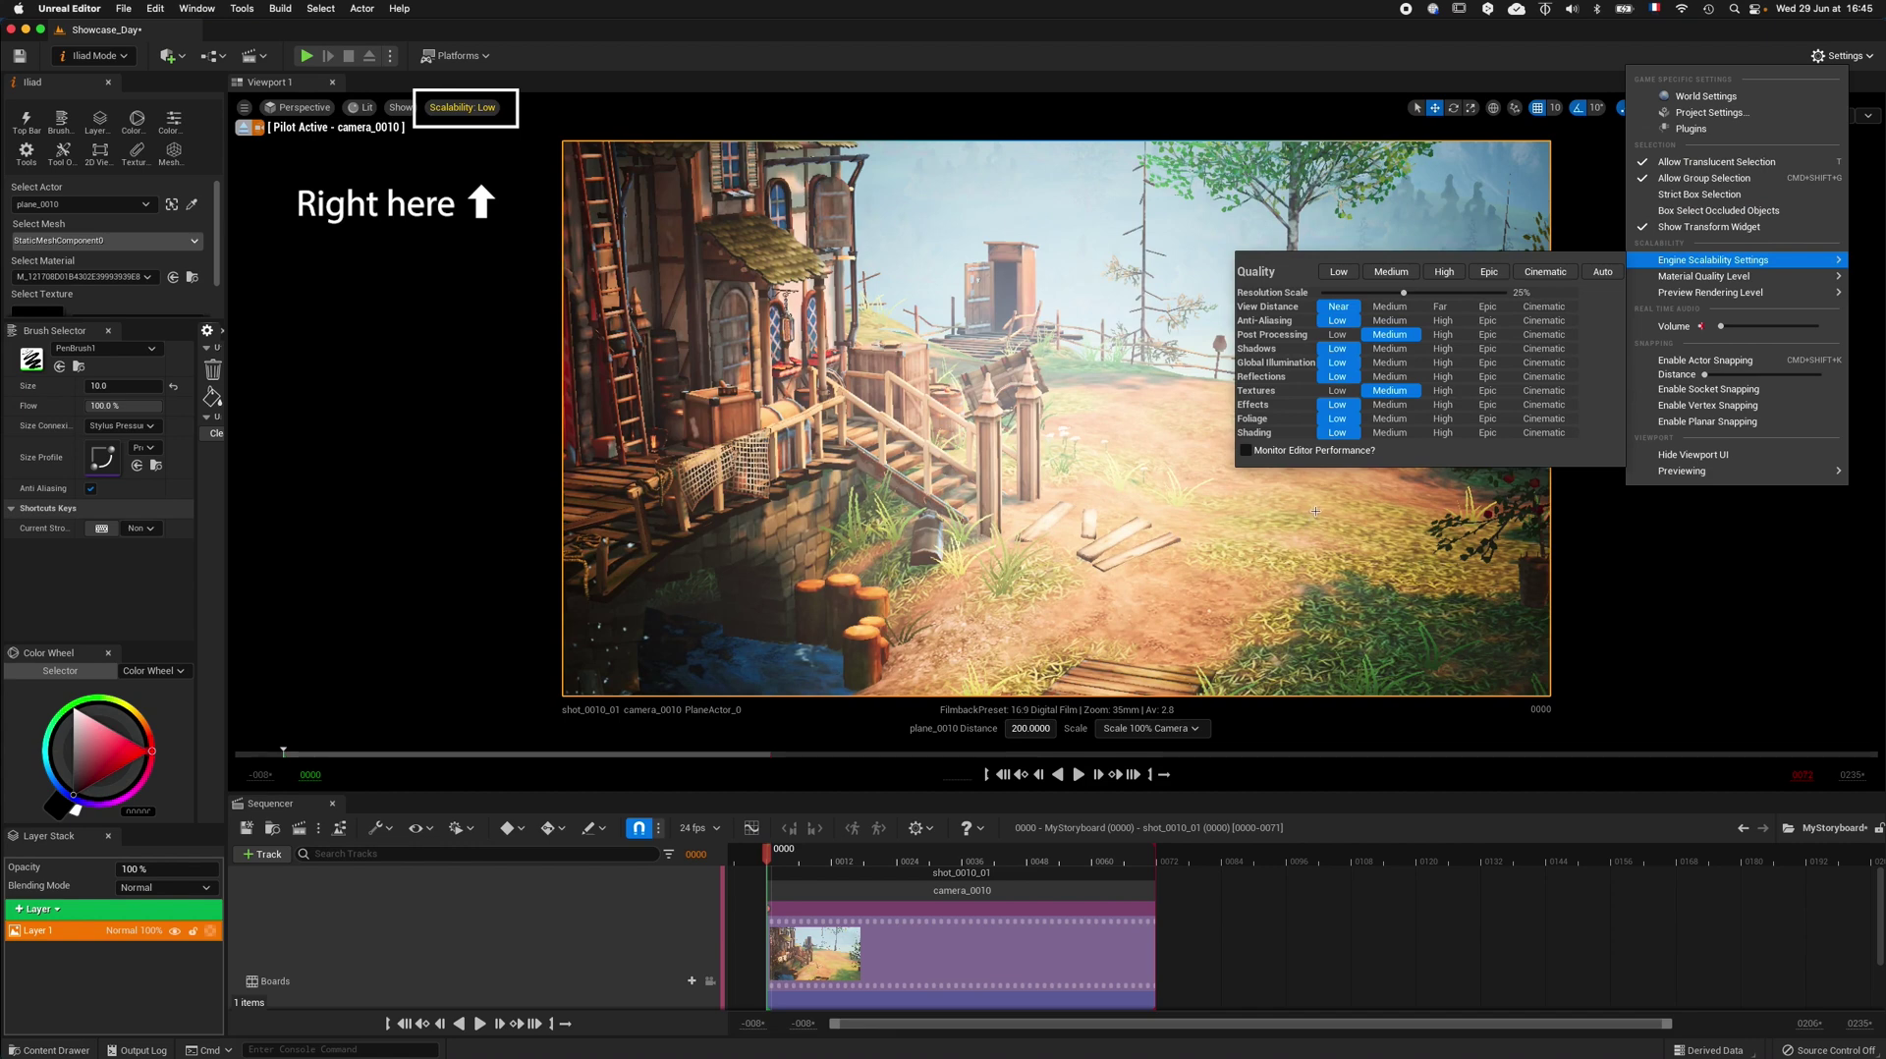
left_click(1678, 542)
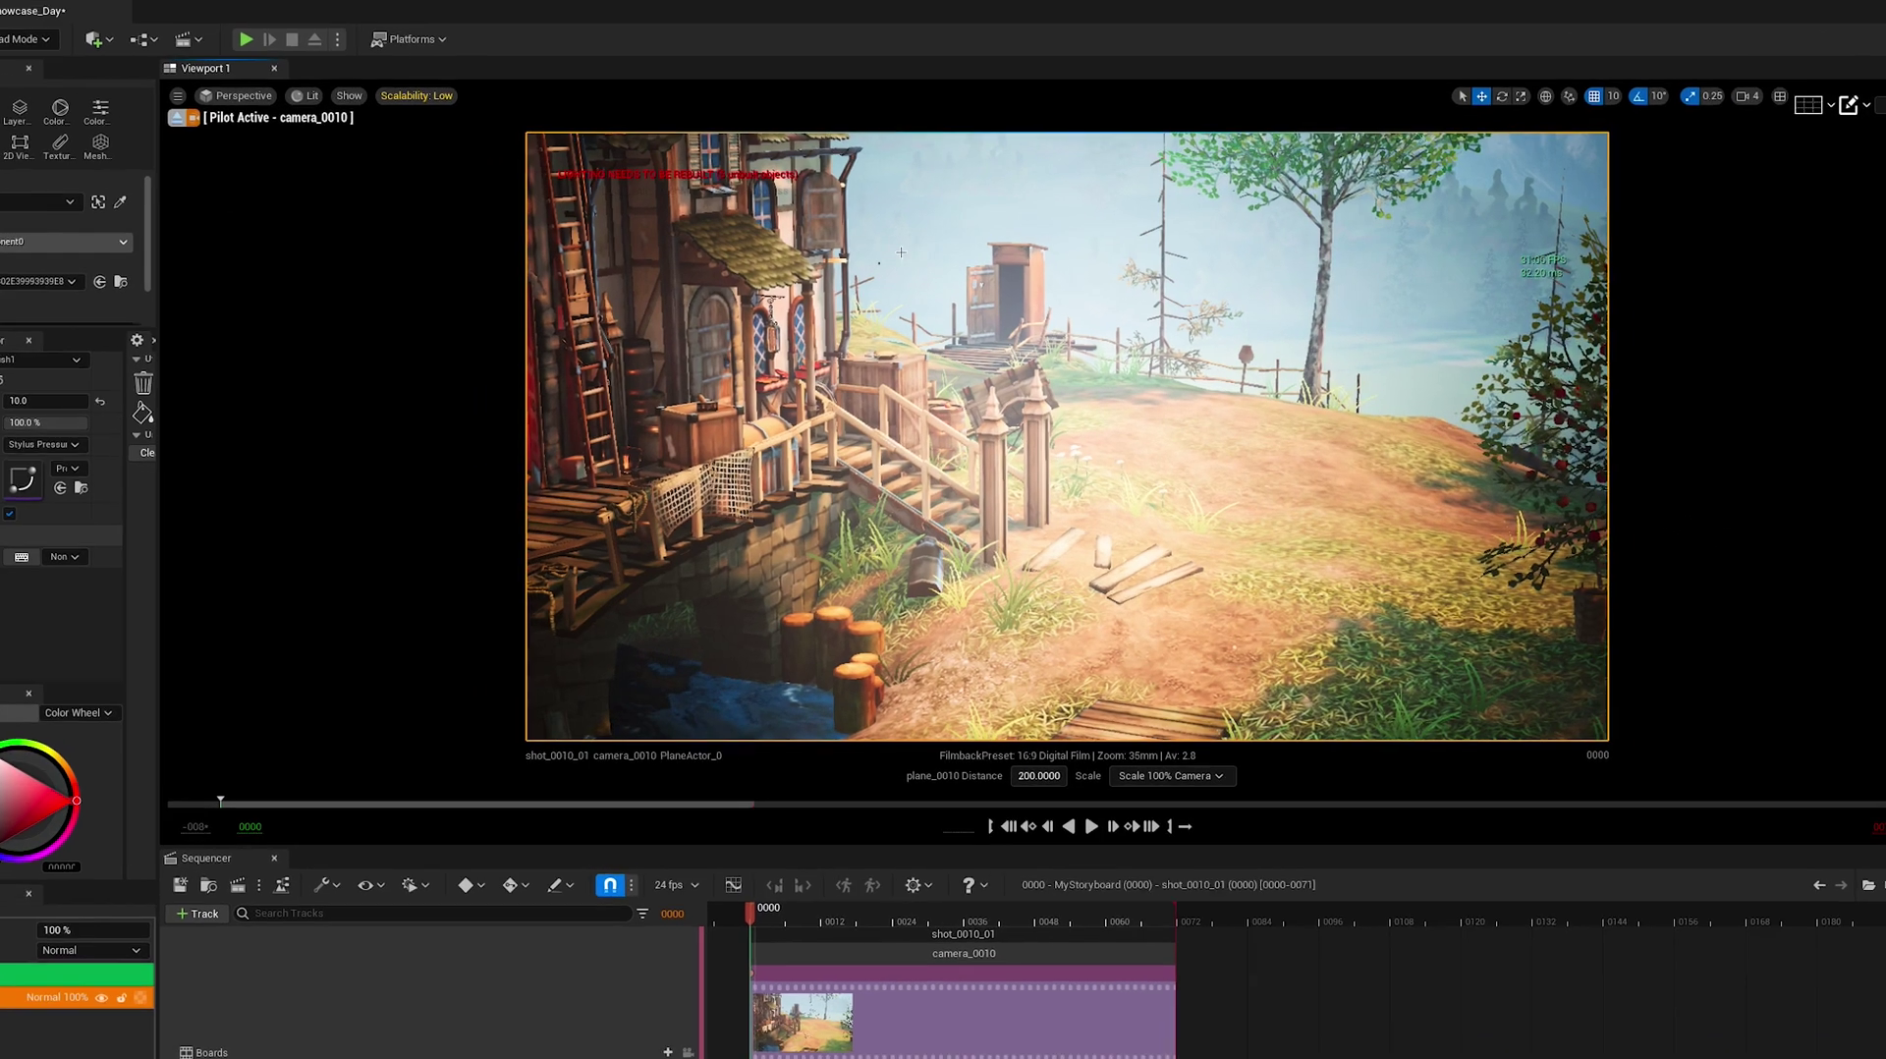
- Handwrite 'Test test', circle the FPS readout, draw a long looping line and begin 'Better'
left_click_drag(873, 260, 943, 229)
mouse_move(915, 246)
left_mouse_down()
mouse_move(930, 335)
mouse_move(1035, 339)
left_mouse_up()
mouse_move(1010, 302)
left_mouse_down()
mouse_move(1067, 285)
mouse_move(1125, 342)
mouse_move(1265, 292)
mouse_move(1291, 363)
left_mouse_up()
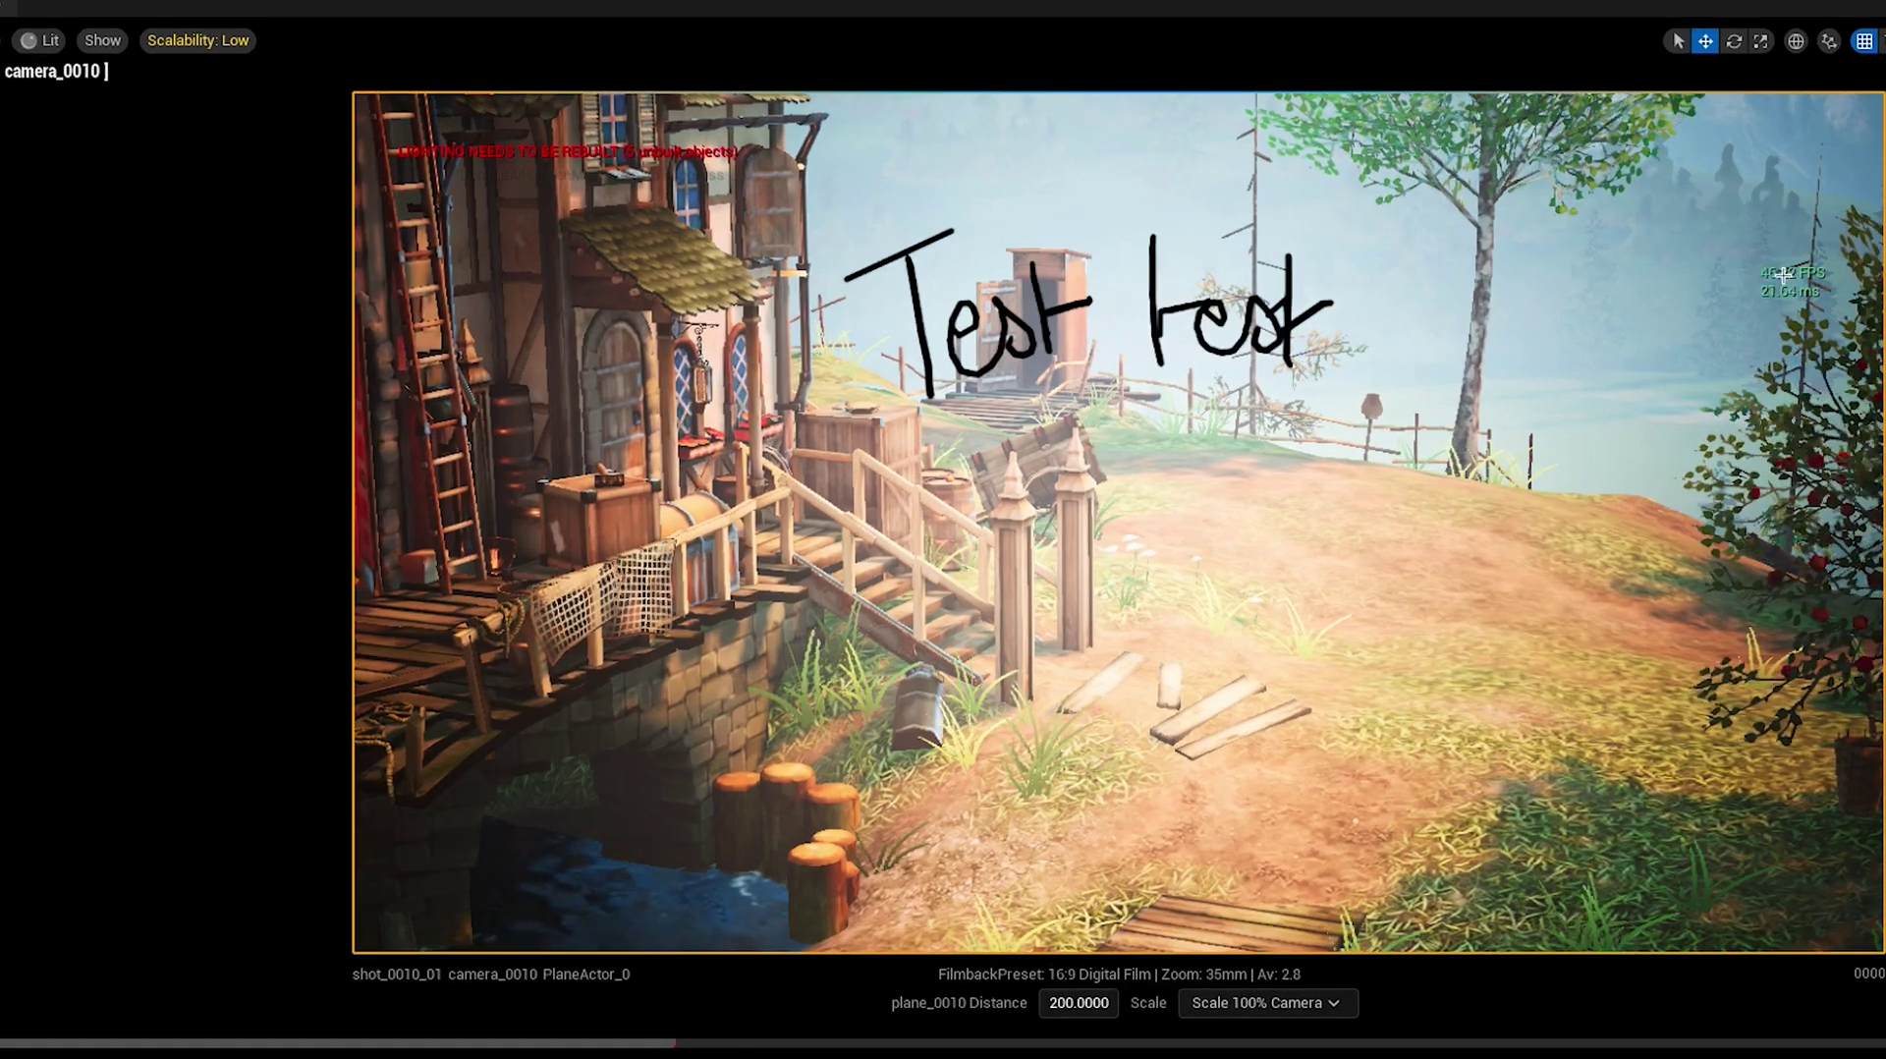
left_click_drag(1802, 236, 1808, 244)
mouse_move(1102, 522)
left_mouse_down()
mouse_move(1391, 463)
mouse_move(1674, 481)
left_mouse_up()
mouse_move(1169, 563)
left_mouse_down()
mouse_move(1180, 653)
mouse_move(1306, 590)
mouse_move(1446, 601)
left_mouse_up()
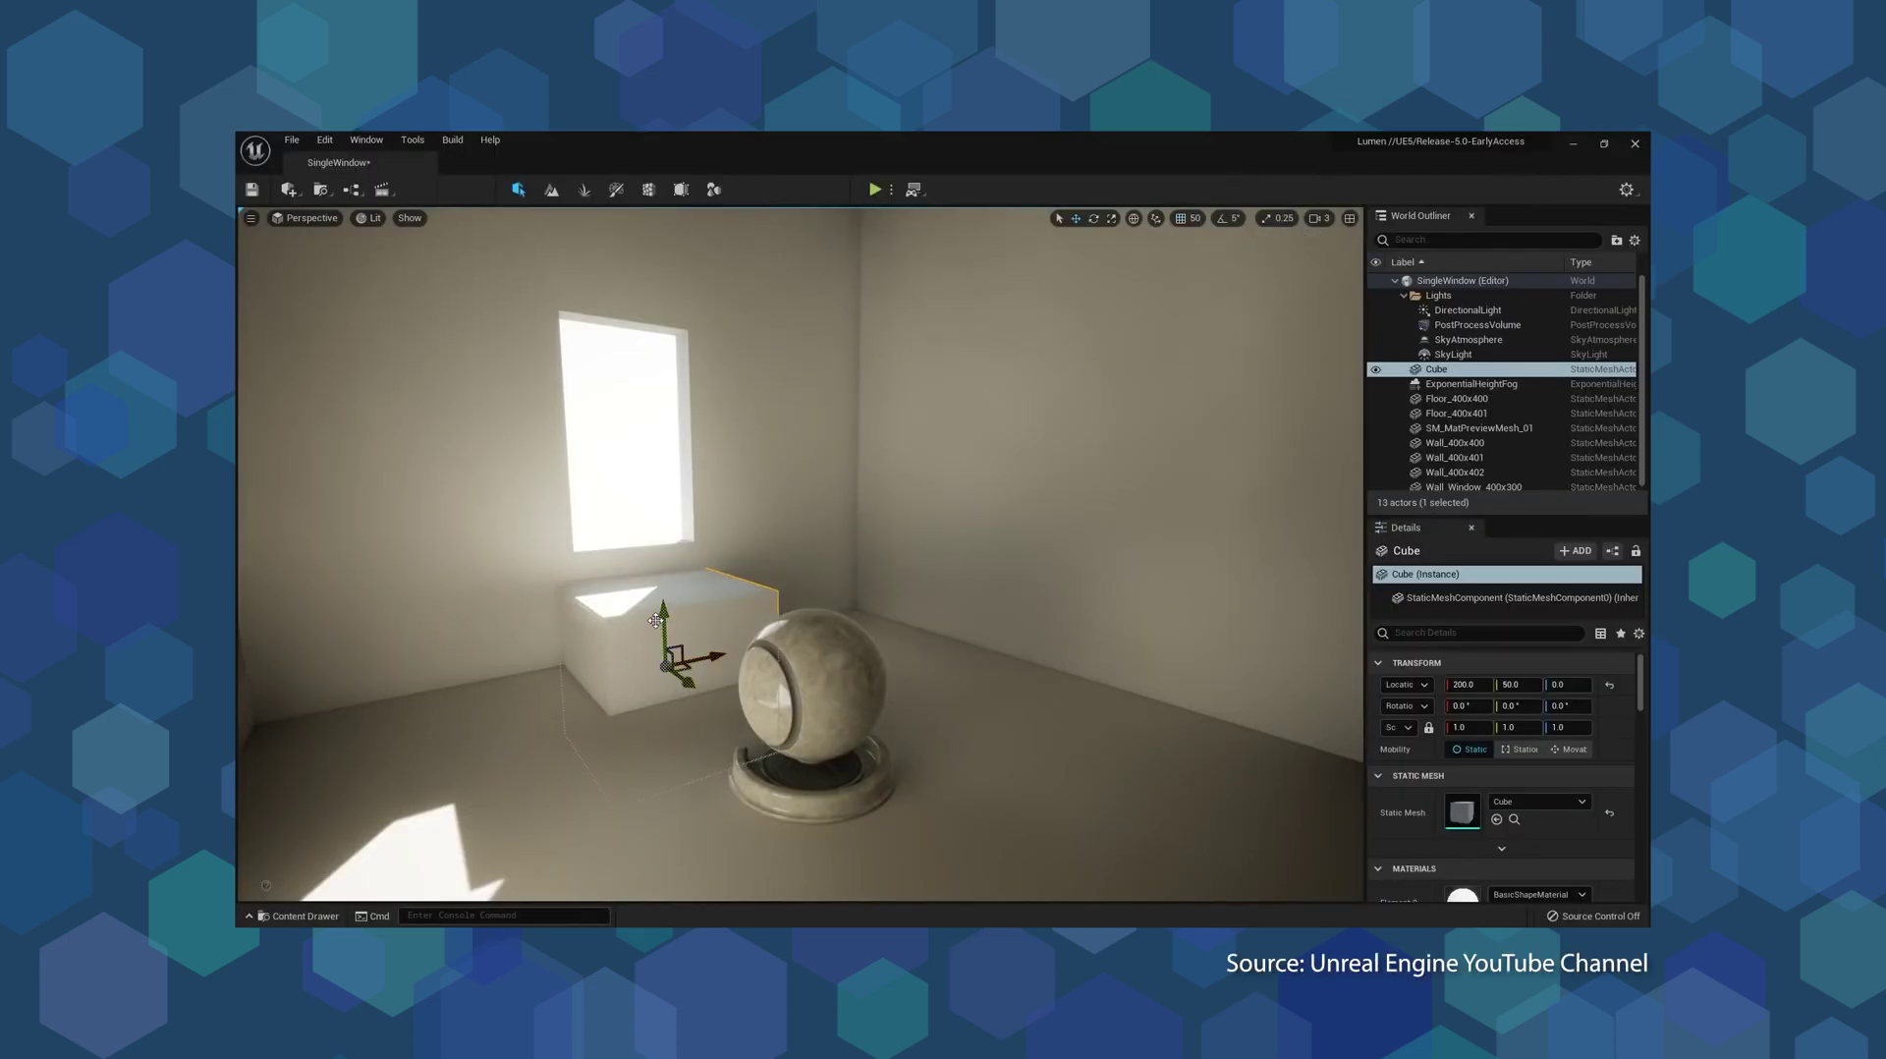
- In the Lumen demo room, raise the cube, switch between scale and move tools, and orbit the view
left_click_drag(644, 624, 656, 482)
key("r")
key("w")
right_click_drag(713, 711, 713, 711)
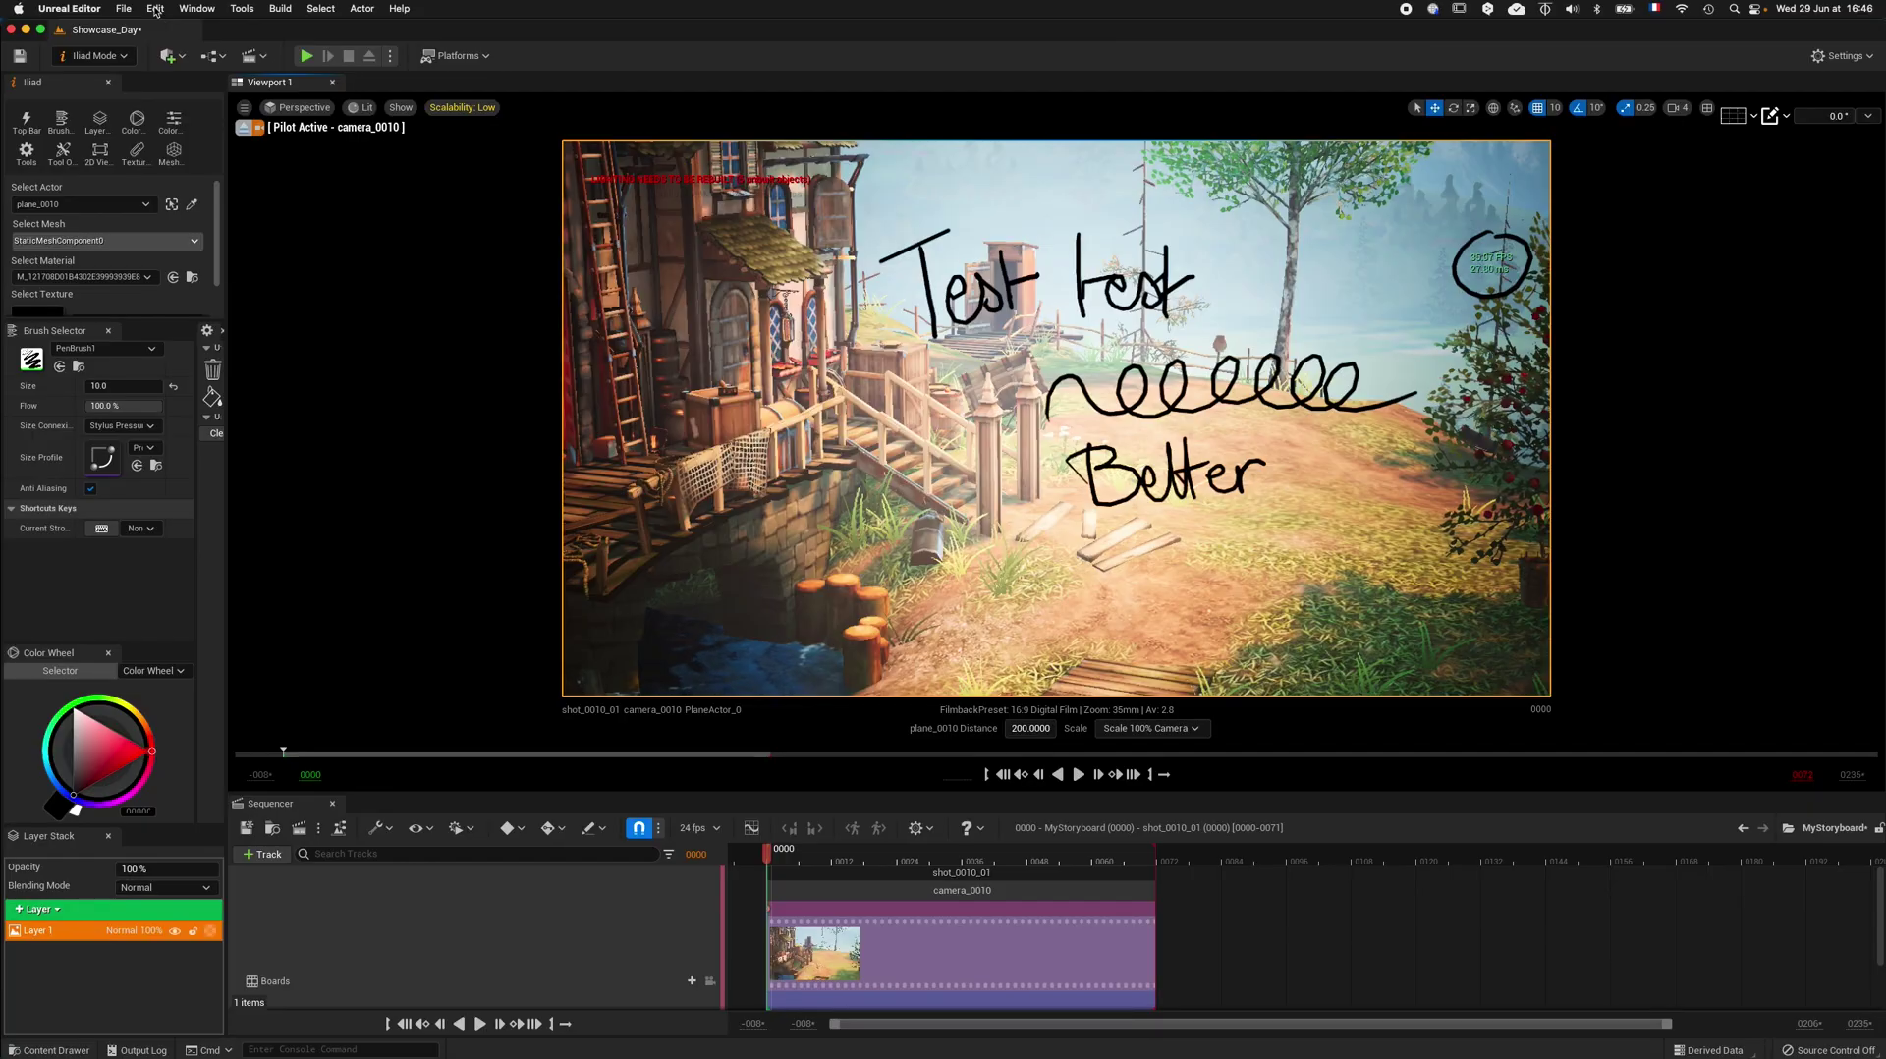
left_click(155, 7)
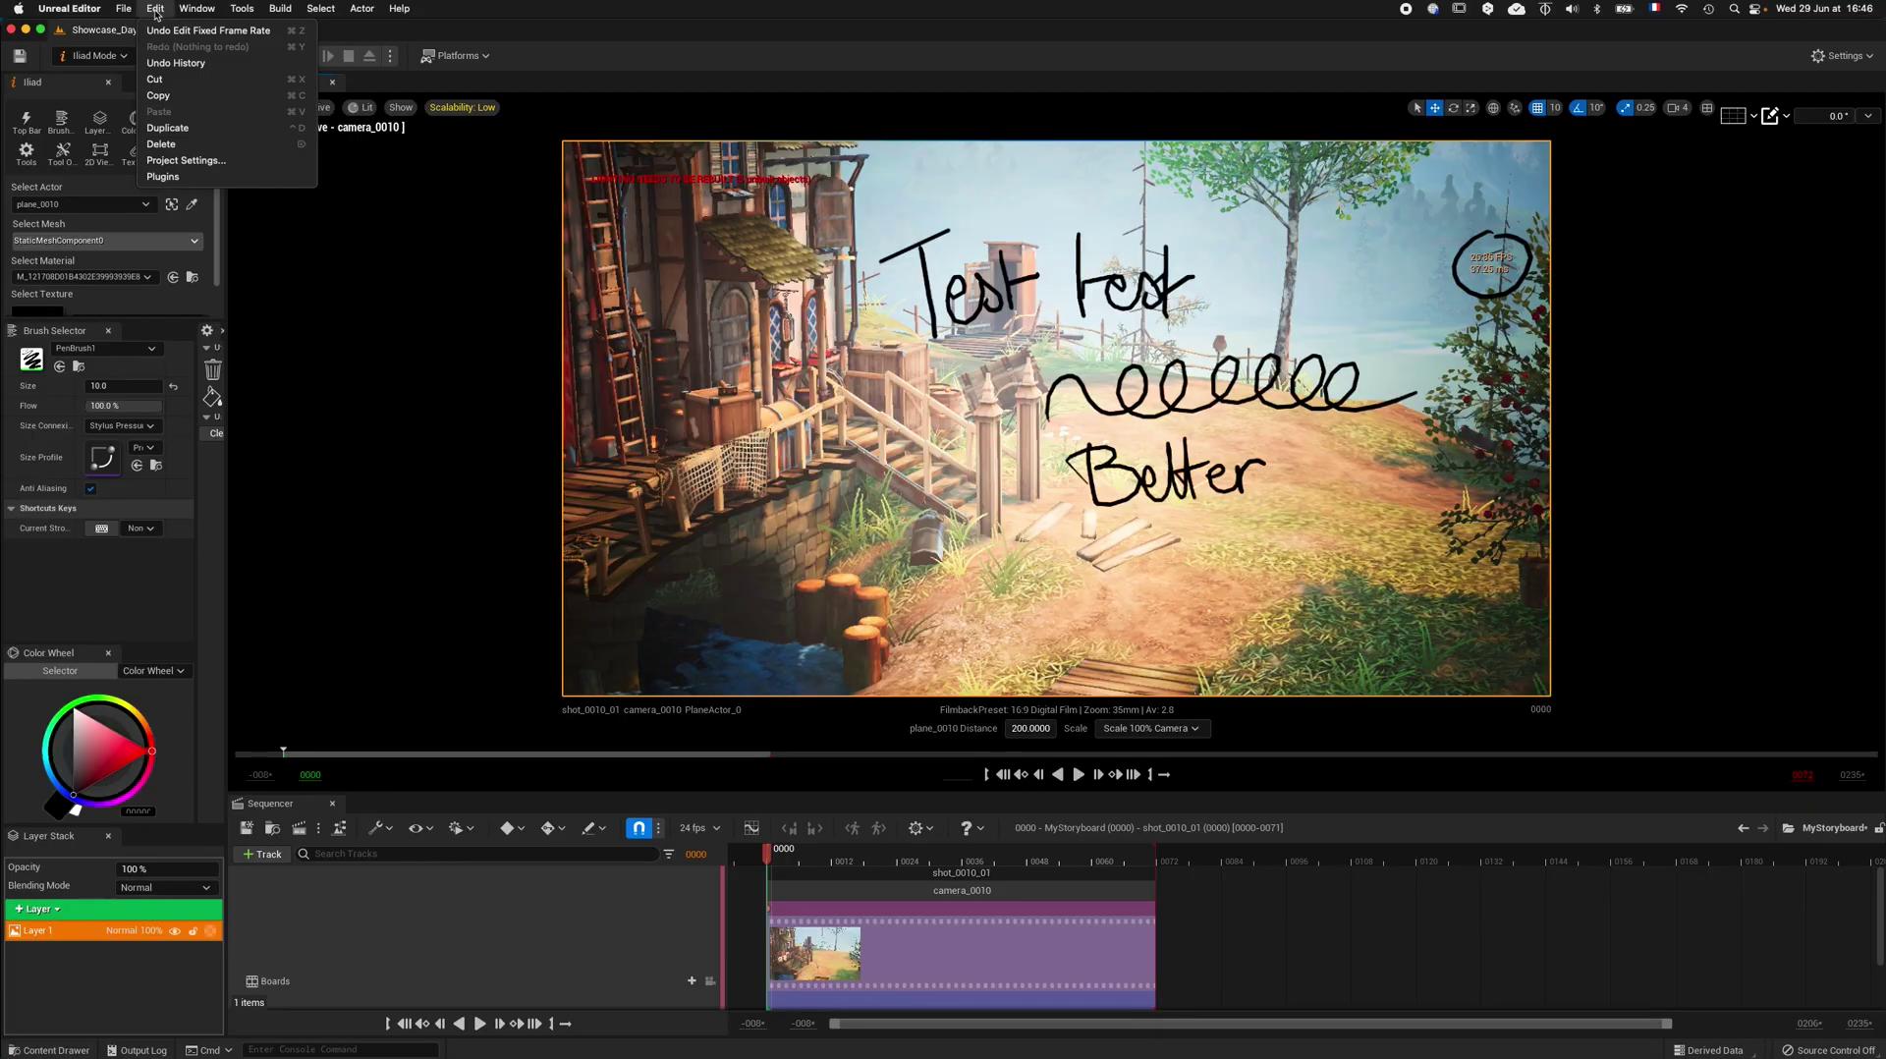
- Search Project Settings for 'lumen' and set Dynamic Global Illumination and Reflection Method to None
left_click(185, 160)
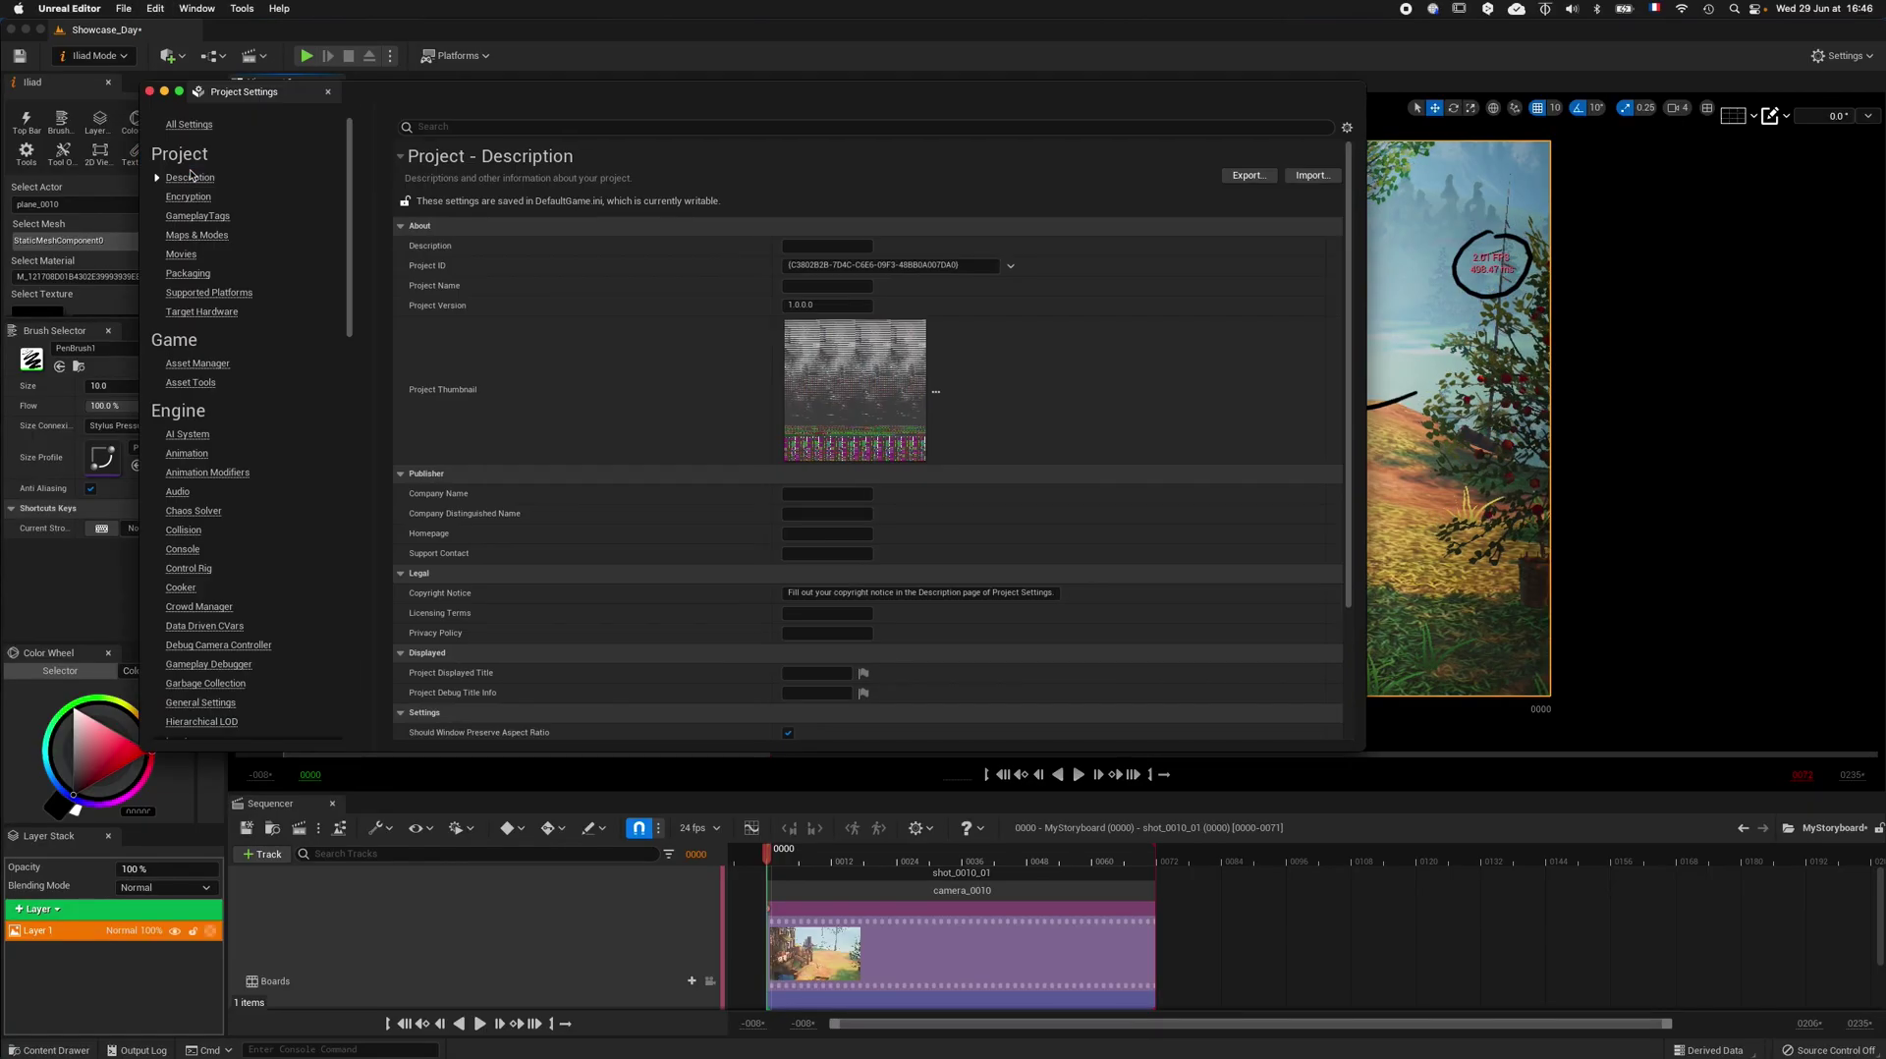
left_click(505, 127)
type("lume")
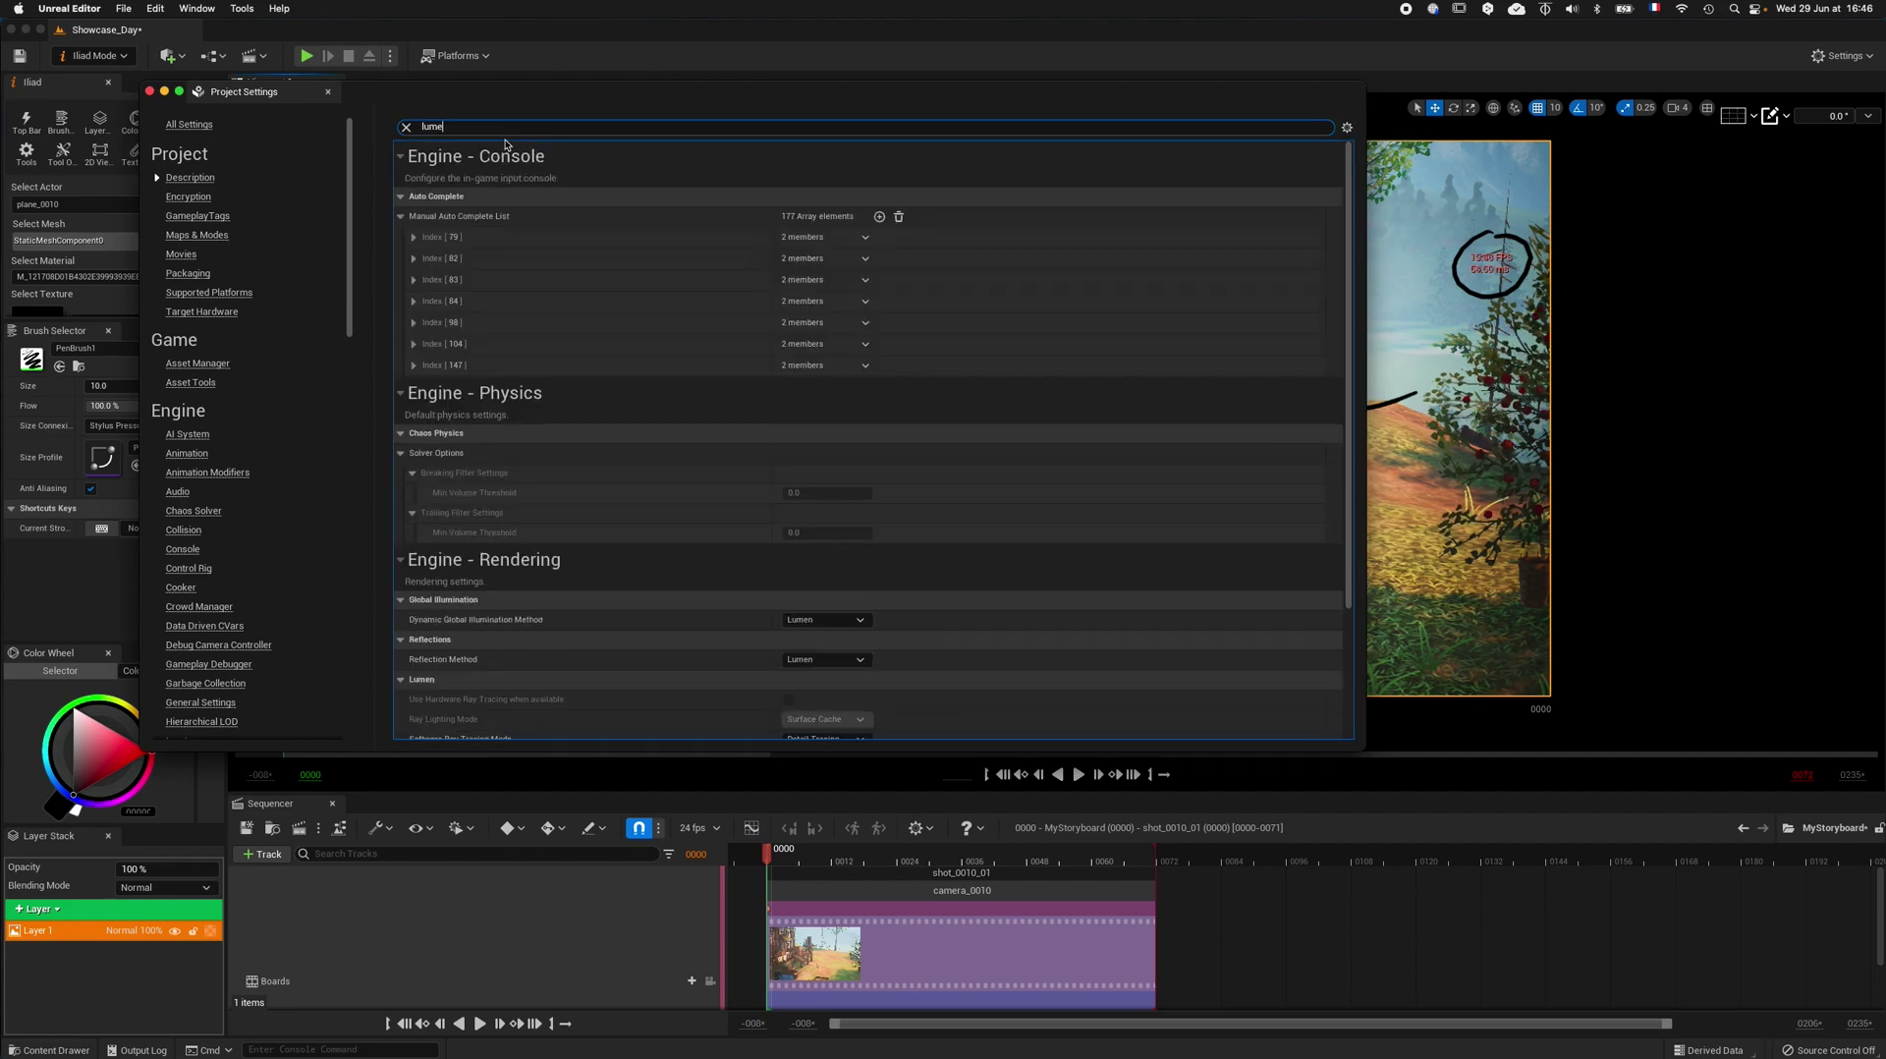
type("n")
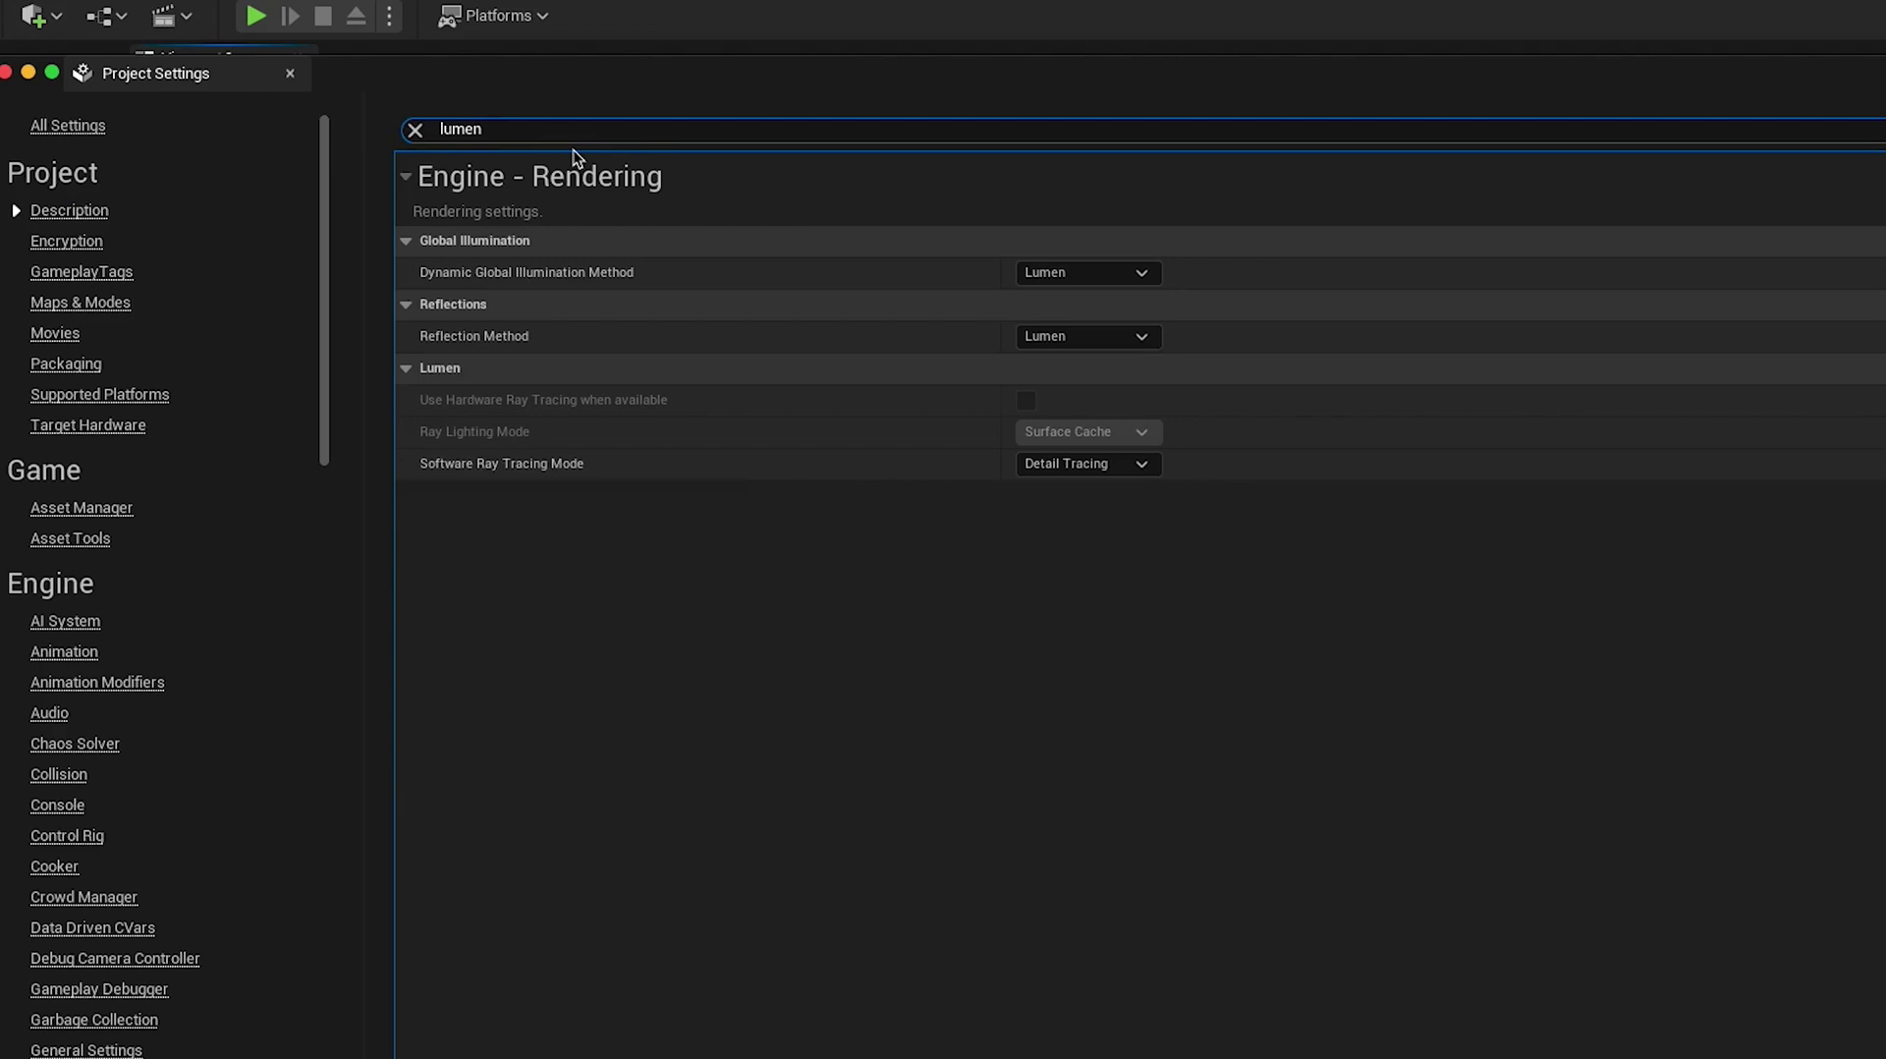
left_click(1084, 272)
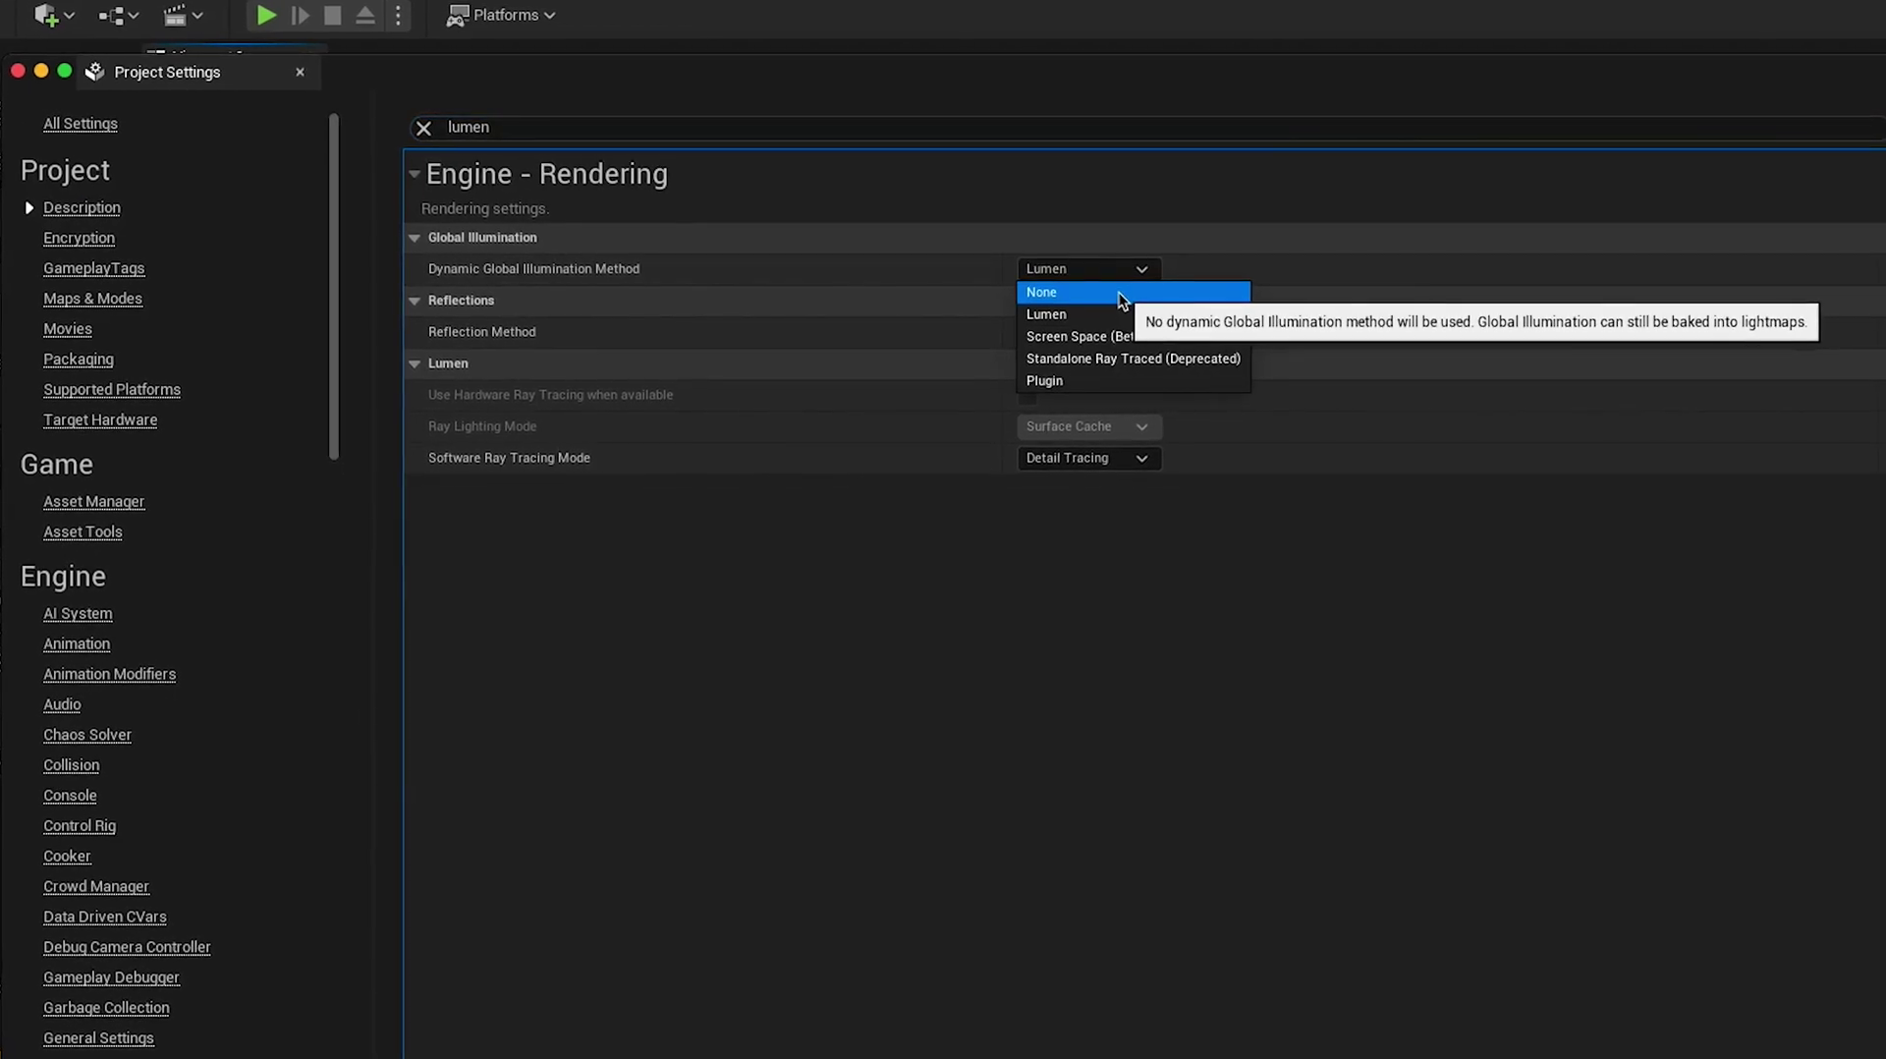
left_click(1075, 293)
left_click(1081, 333)
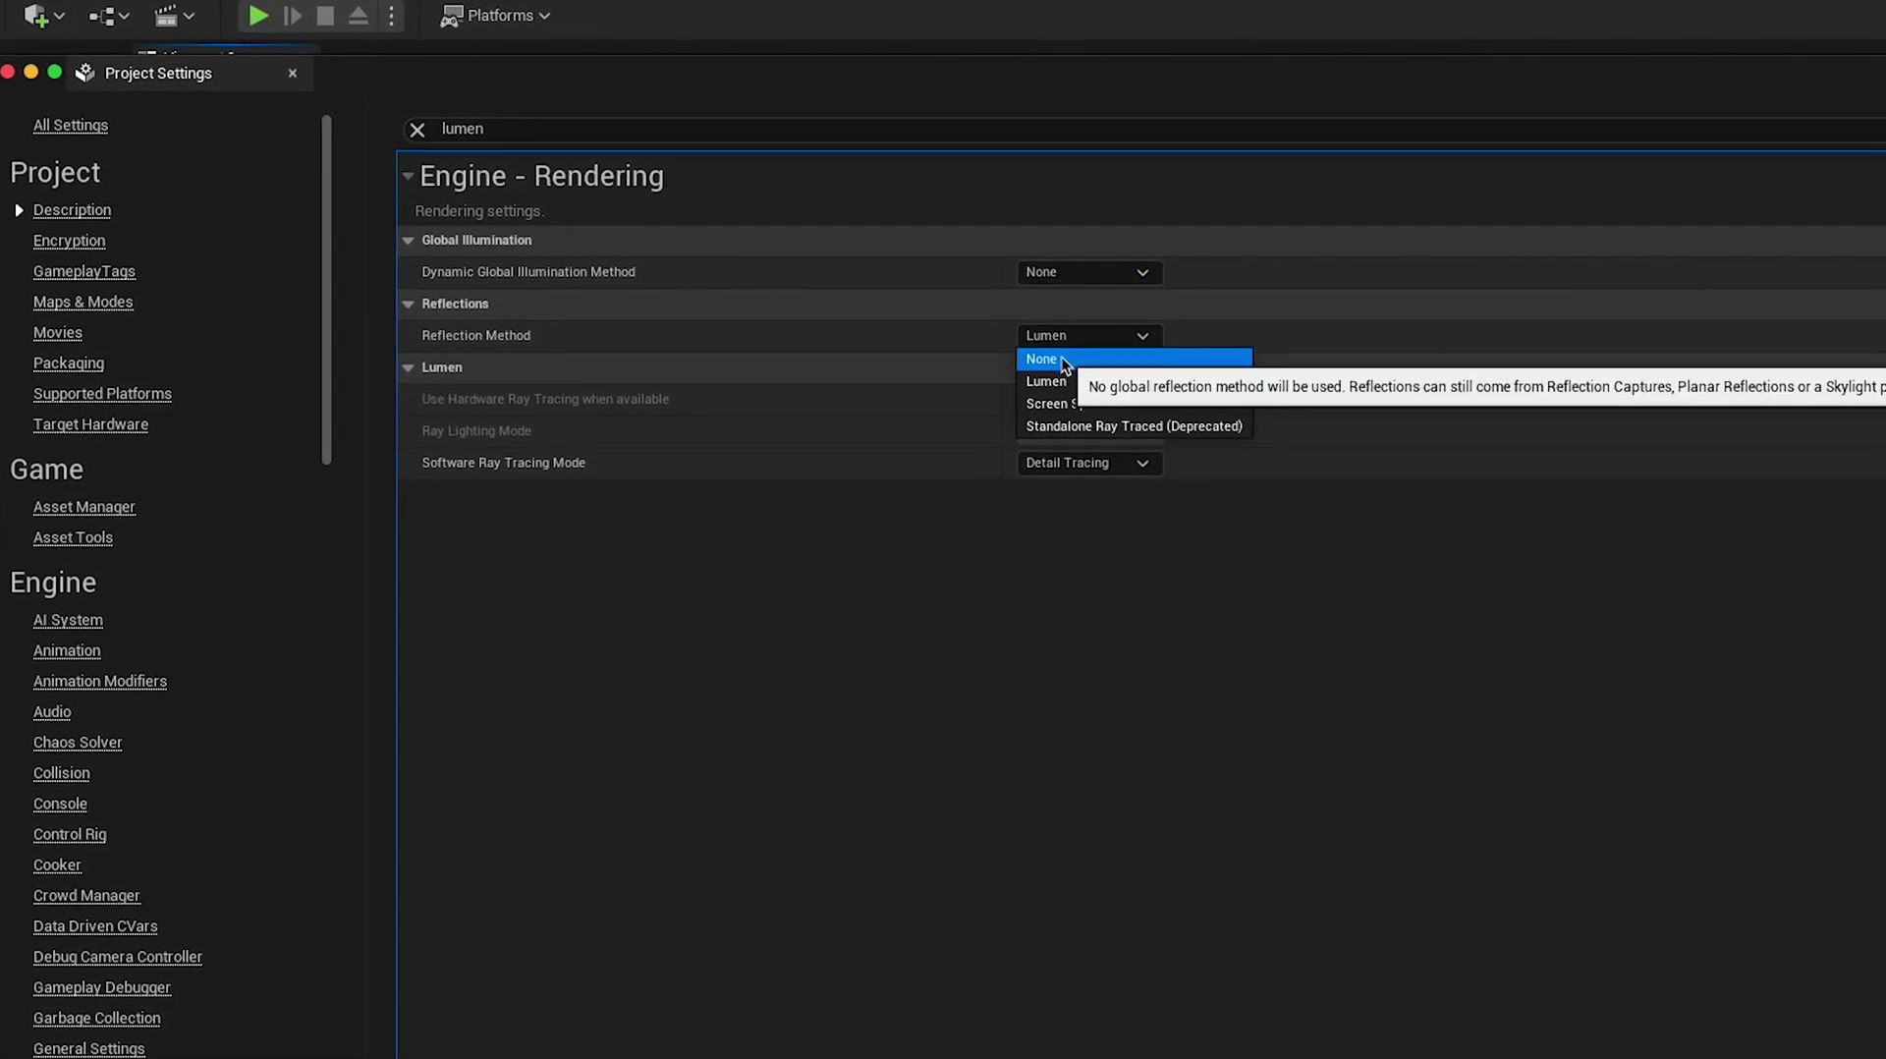
left_click(1062, 360)
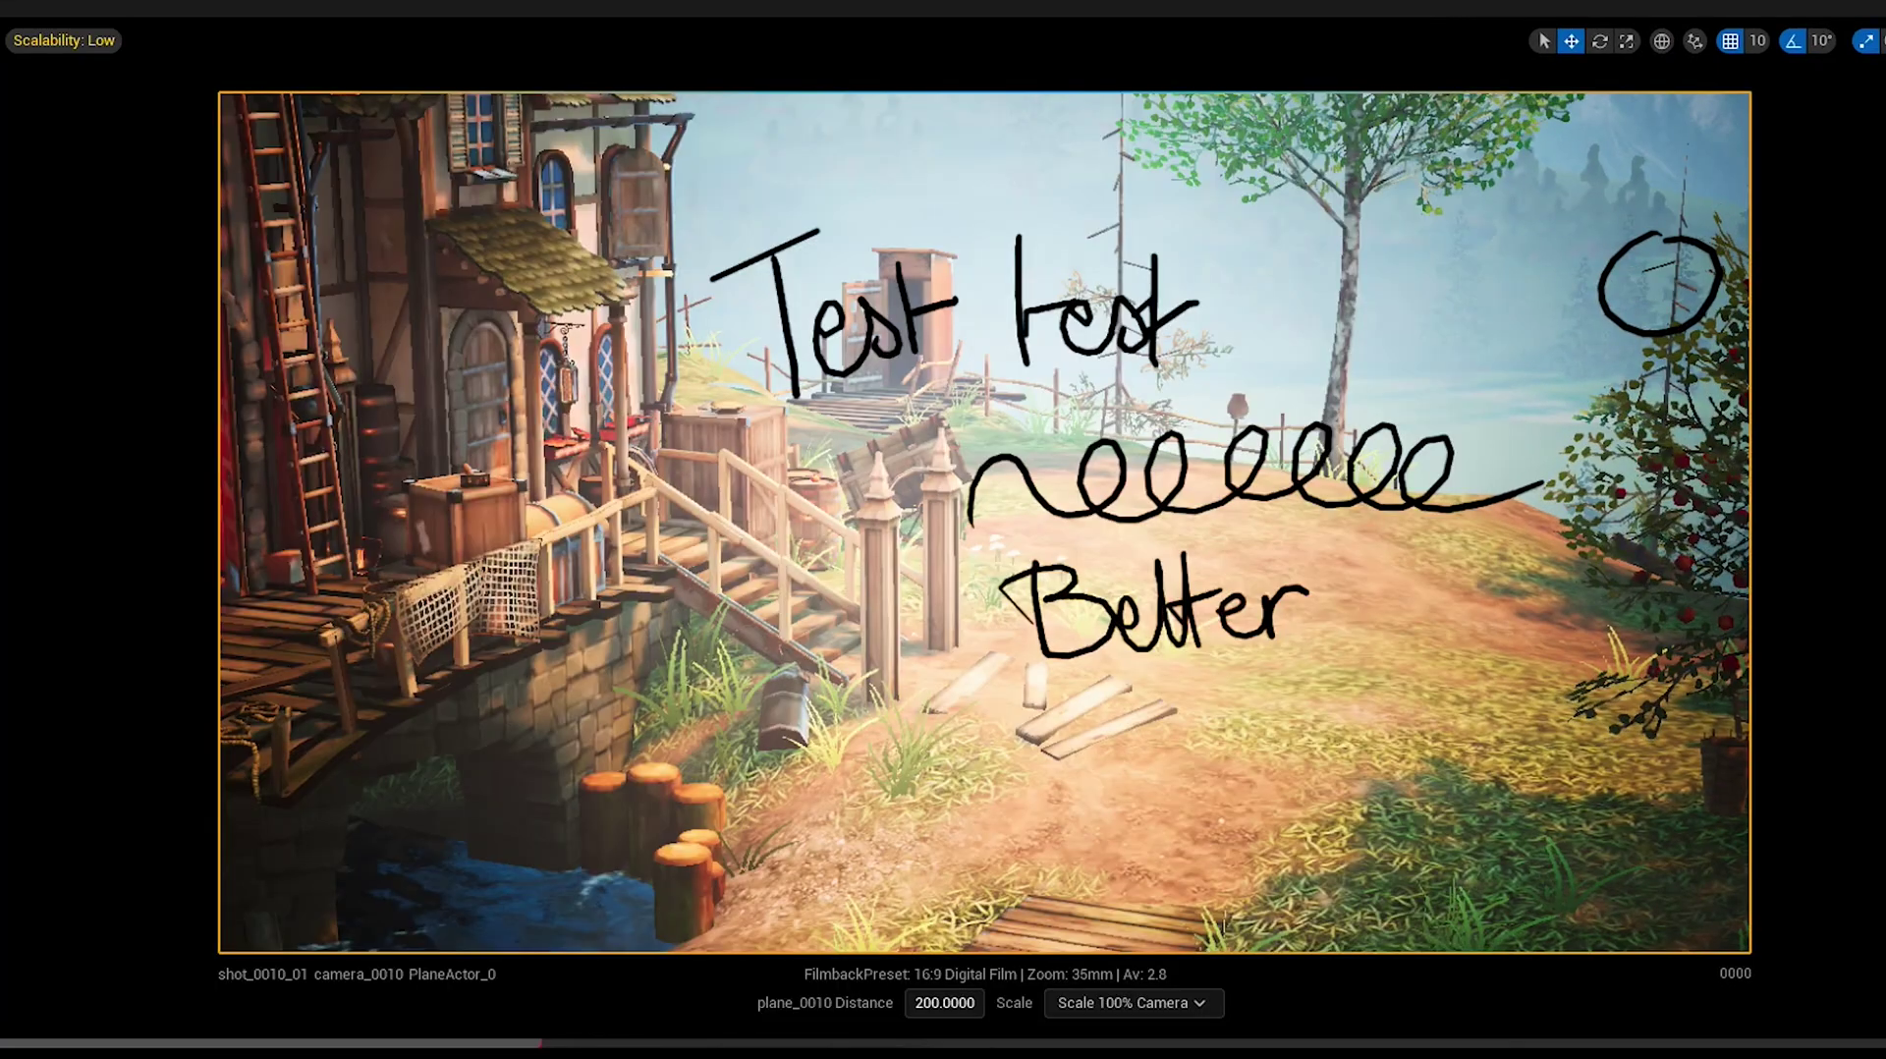
- Write a second 'Test' above 'Test test' and add loop scribbles and a stroke below Better
mouse_move(826, 746)
left_mouse_down()
mouse_move(836, 735)
mouse_move(855, 781)
mouse_move(1254, 774)
mouse_move(1364, 803)
left_mouse_up()
left_click_drag(963, 162, 1086, 131)
mouse_move(1024, 147)
left_mouse_down()
mouse_move(1051, 206)
mouse_move(1176, 181)
left_mouse_up()
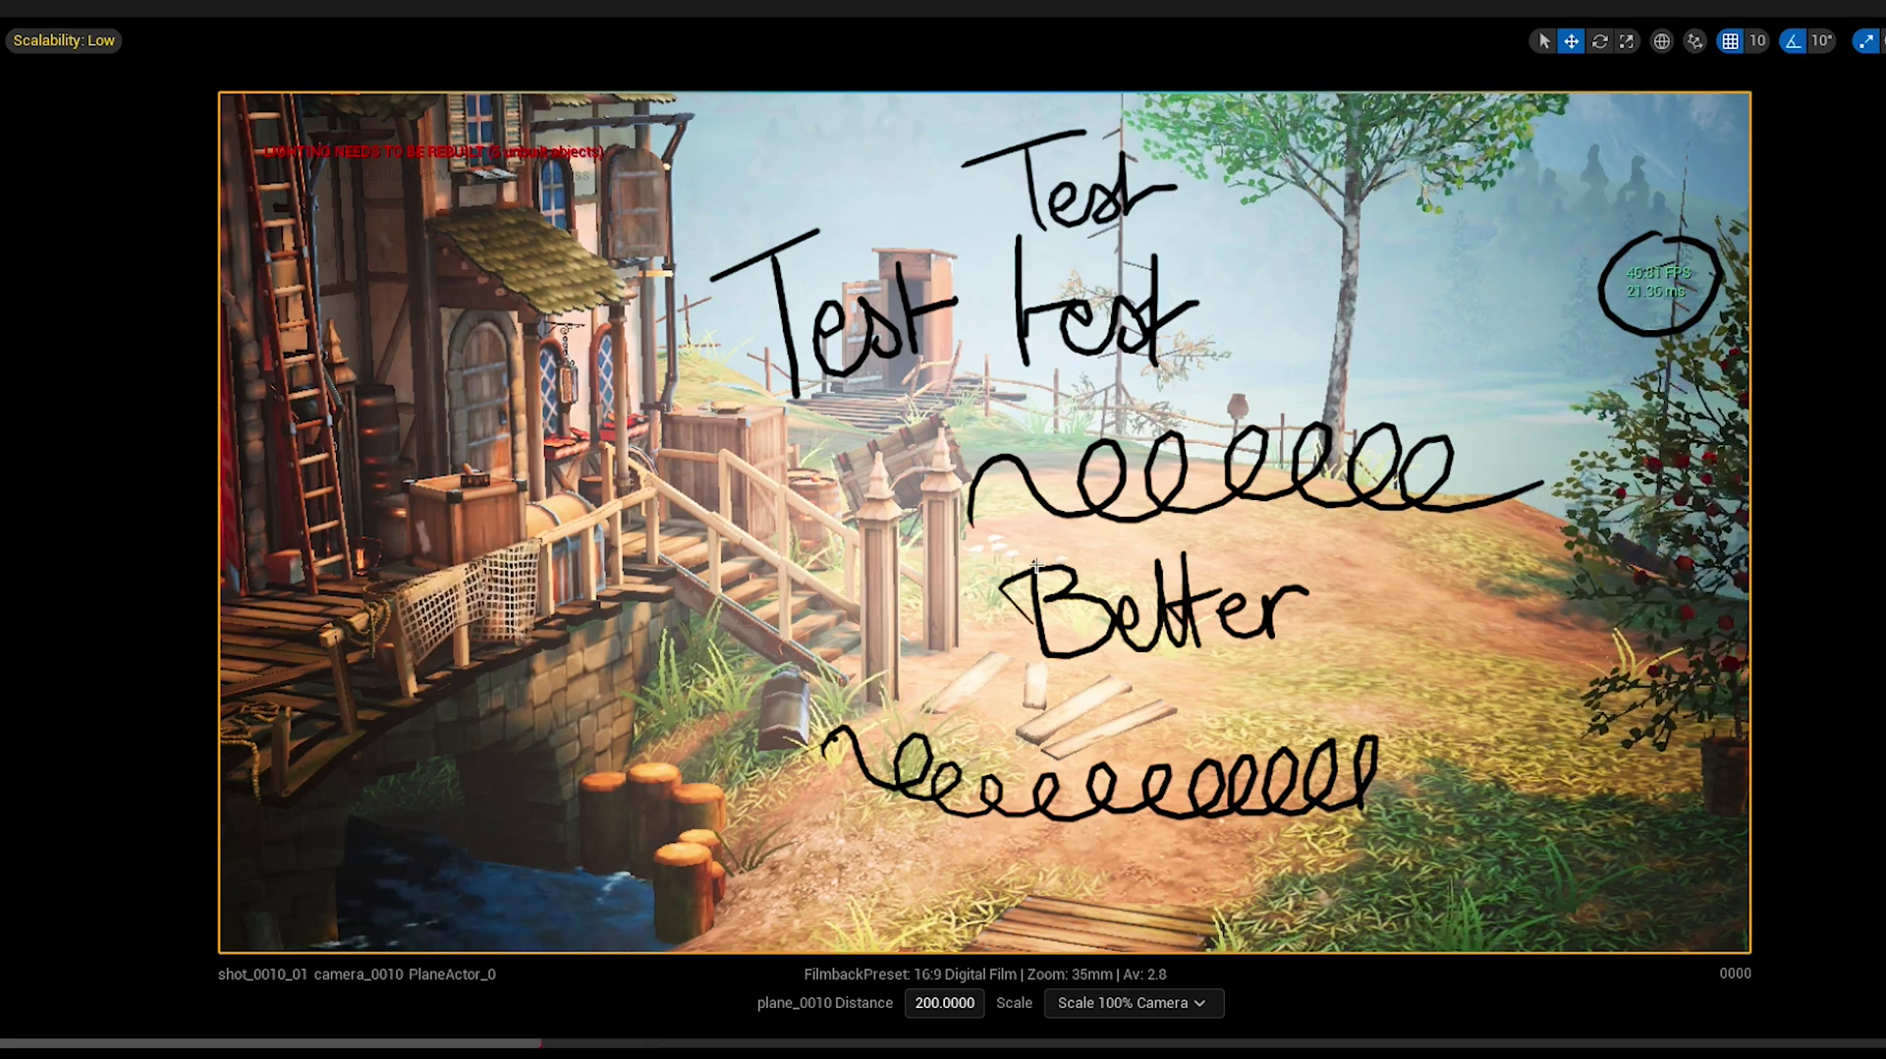
mouse_move(1208, 681)
left_mouse_down()
mouse_move(1185, 736)
mouse_move(1444, 678)
mouse_move(1542, 629)
mouse_move(1521, 673)
left_mouse_up()
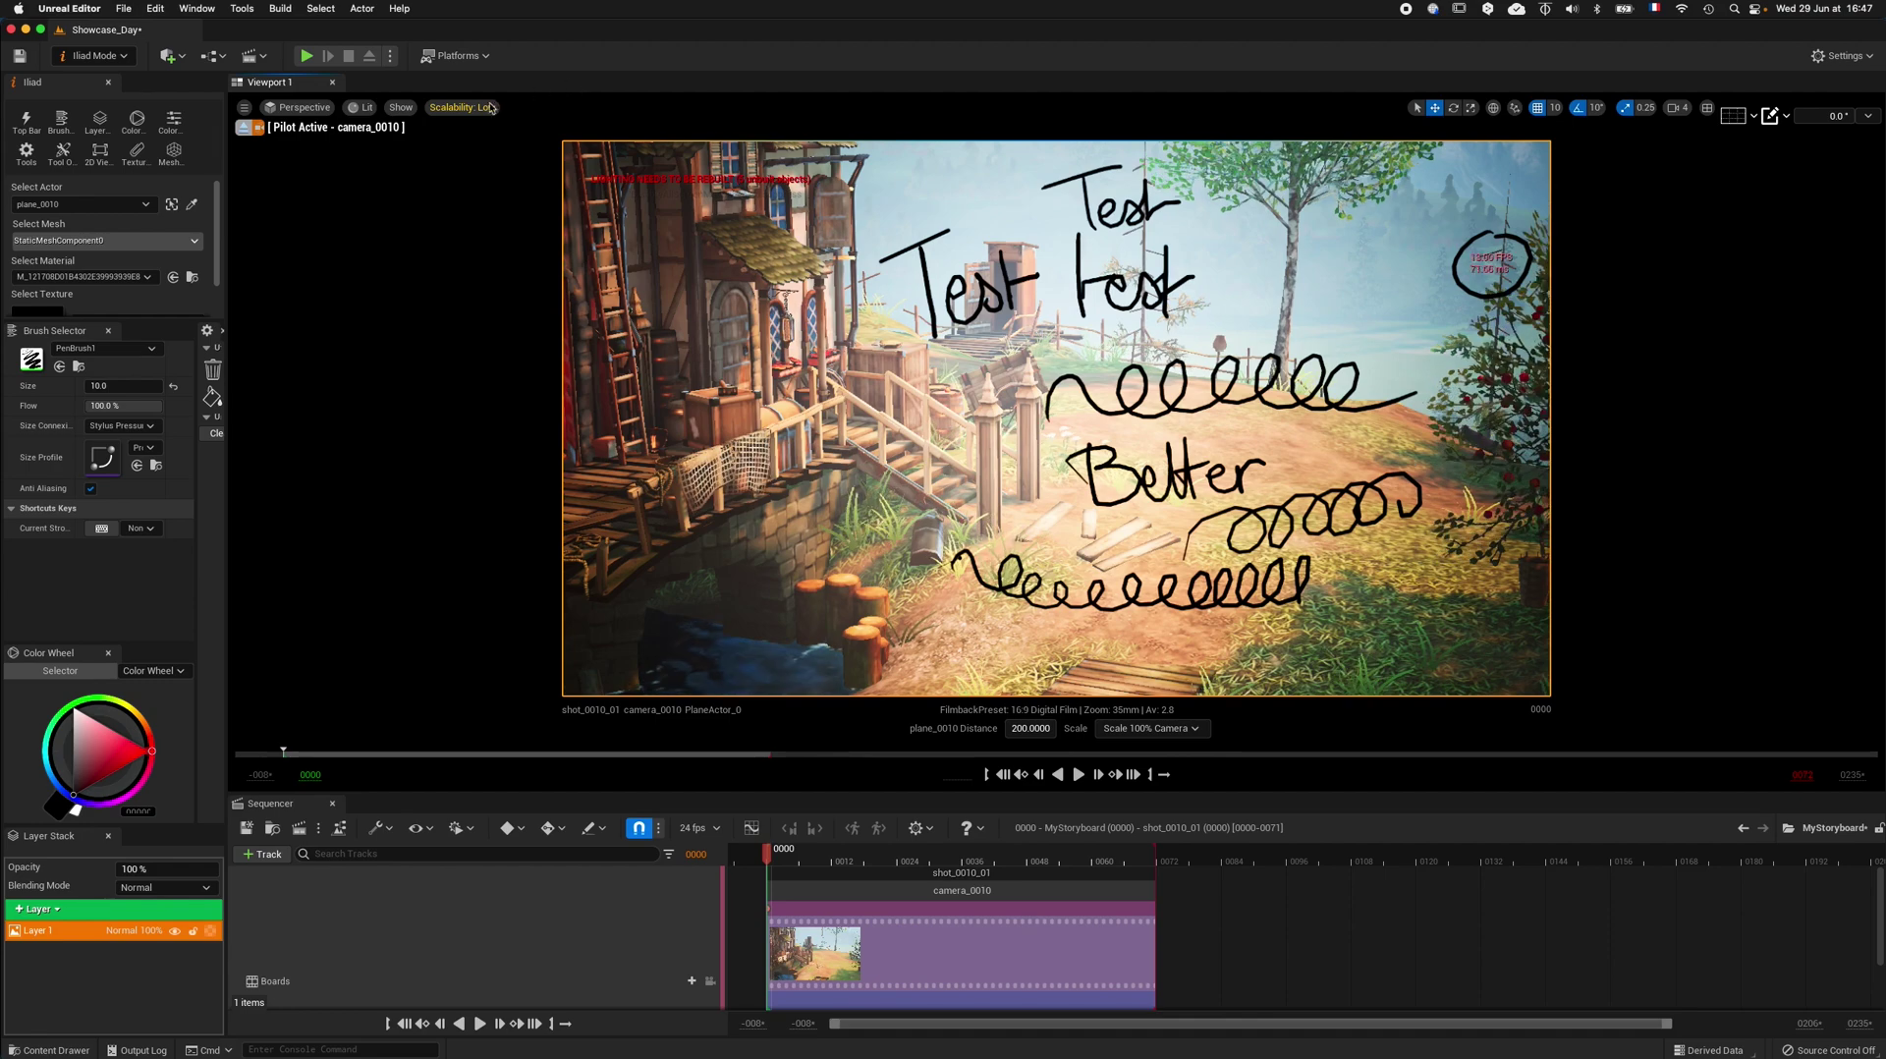
left_click(361, 110)
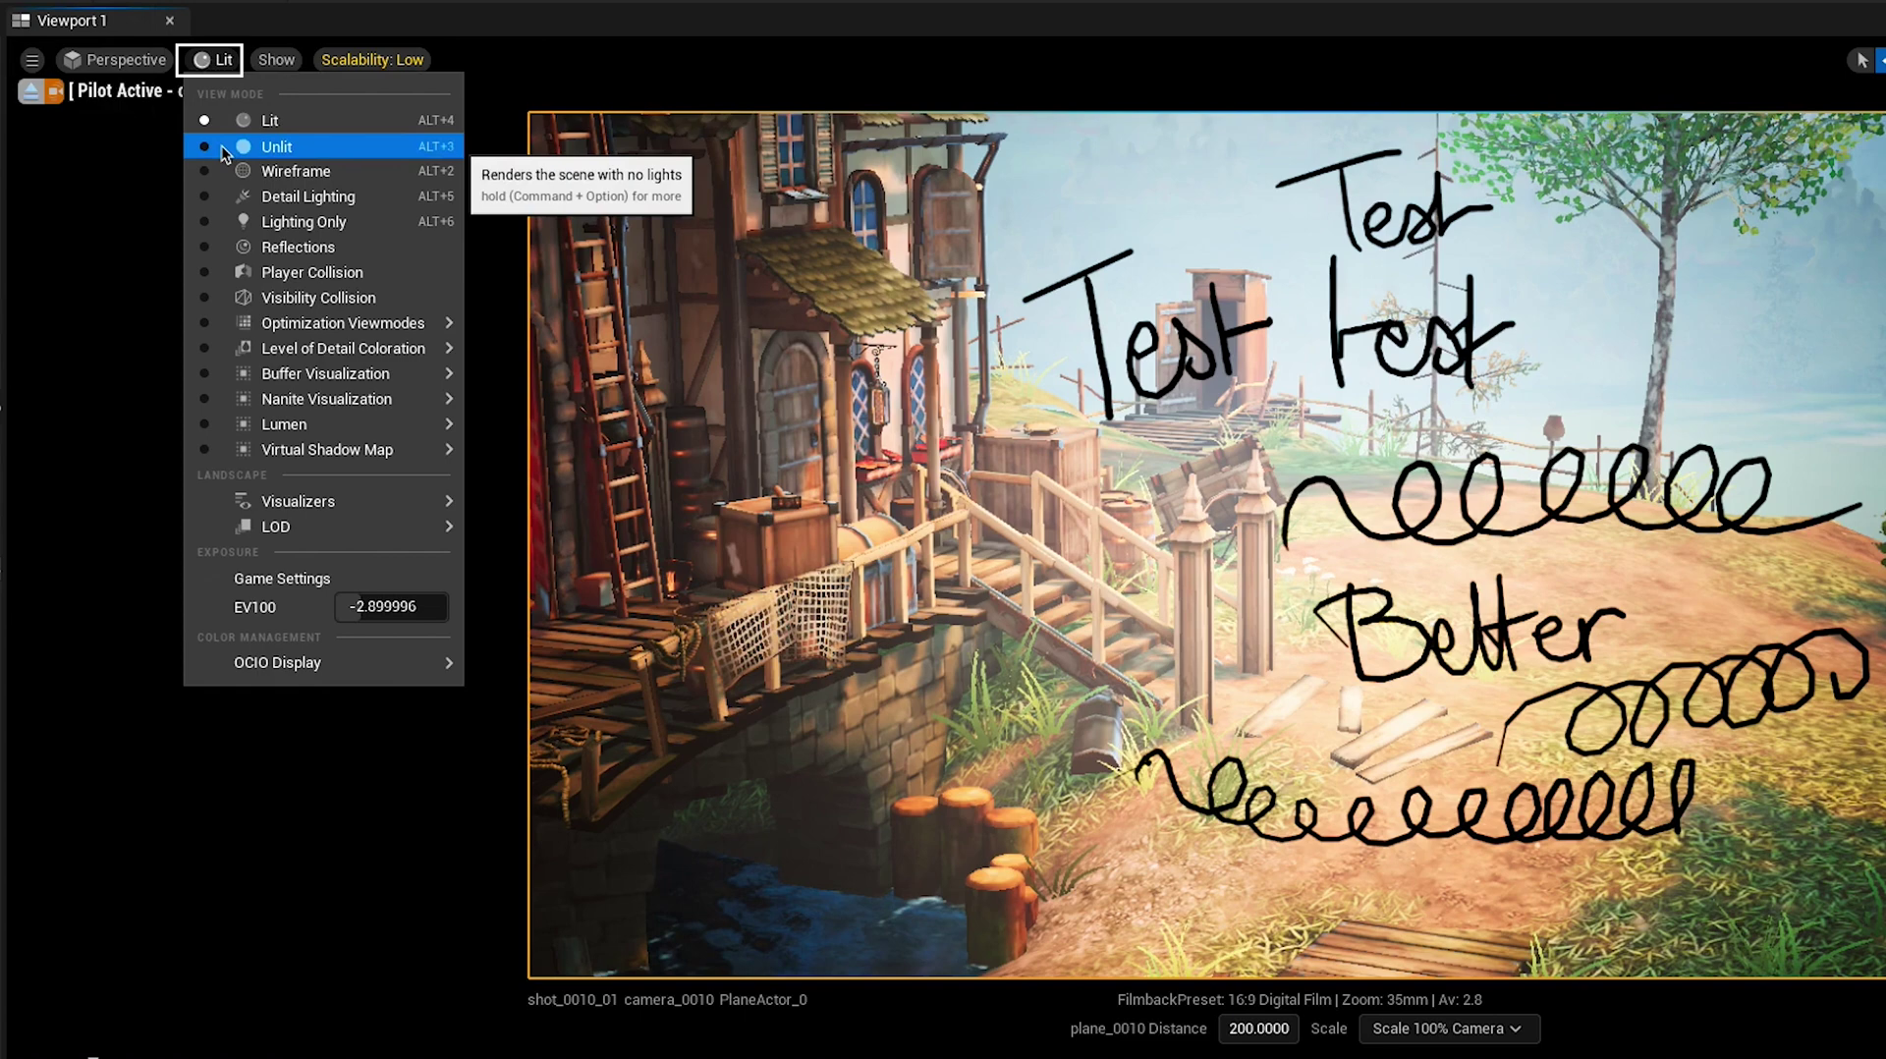
- Switch the viewport to Unlit and write 'Test test' plus loop scribbles across the path
left_click(221, 145)
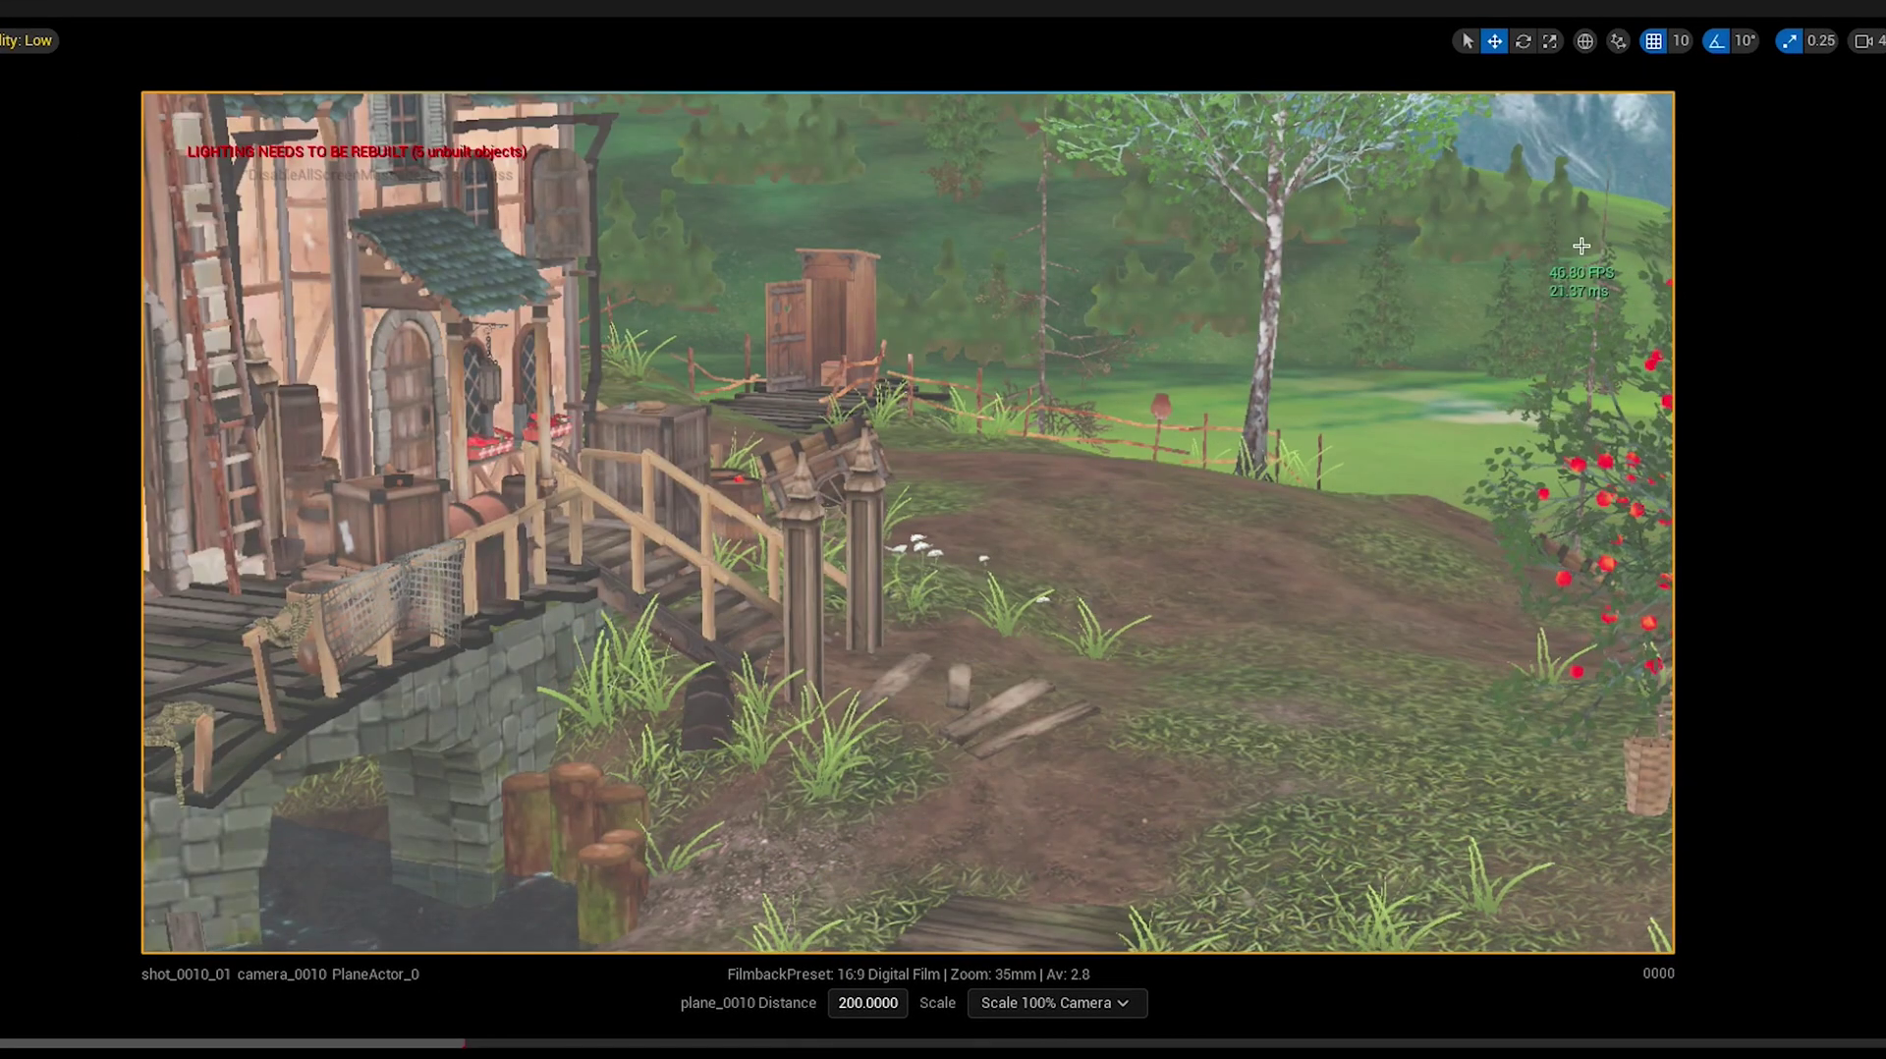
mouse_move(665, 321)
left_mouse_down()
mouse_move(727, 428)
mouse_move(864, 371)
mouse_move(1128, 339)
left_mouse_up()
mouse_move(918, 619)
left_mouse_down()
mouse_move(1129, 504)
mouse_move(1466, 545)
left_mouse_up()
mouse_move(1070, 699)
left_mouse_down()
mouse_move(1295, 728)
mouse_move(1447, 680)
left_mouse_up()
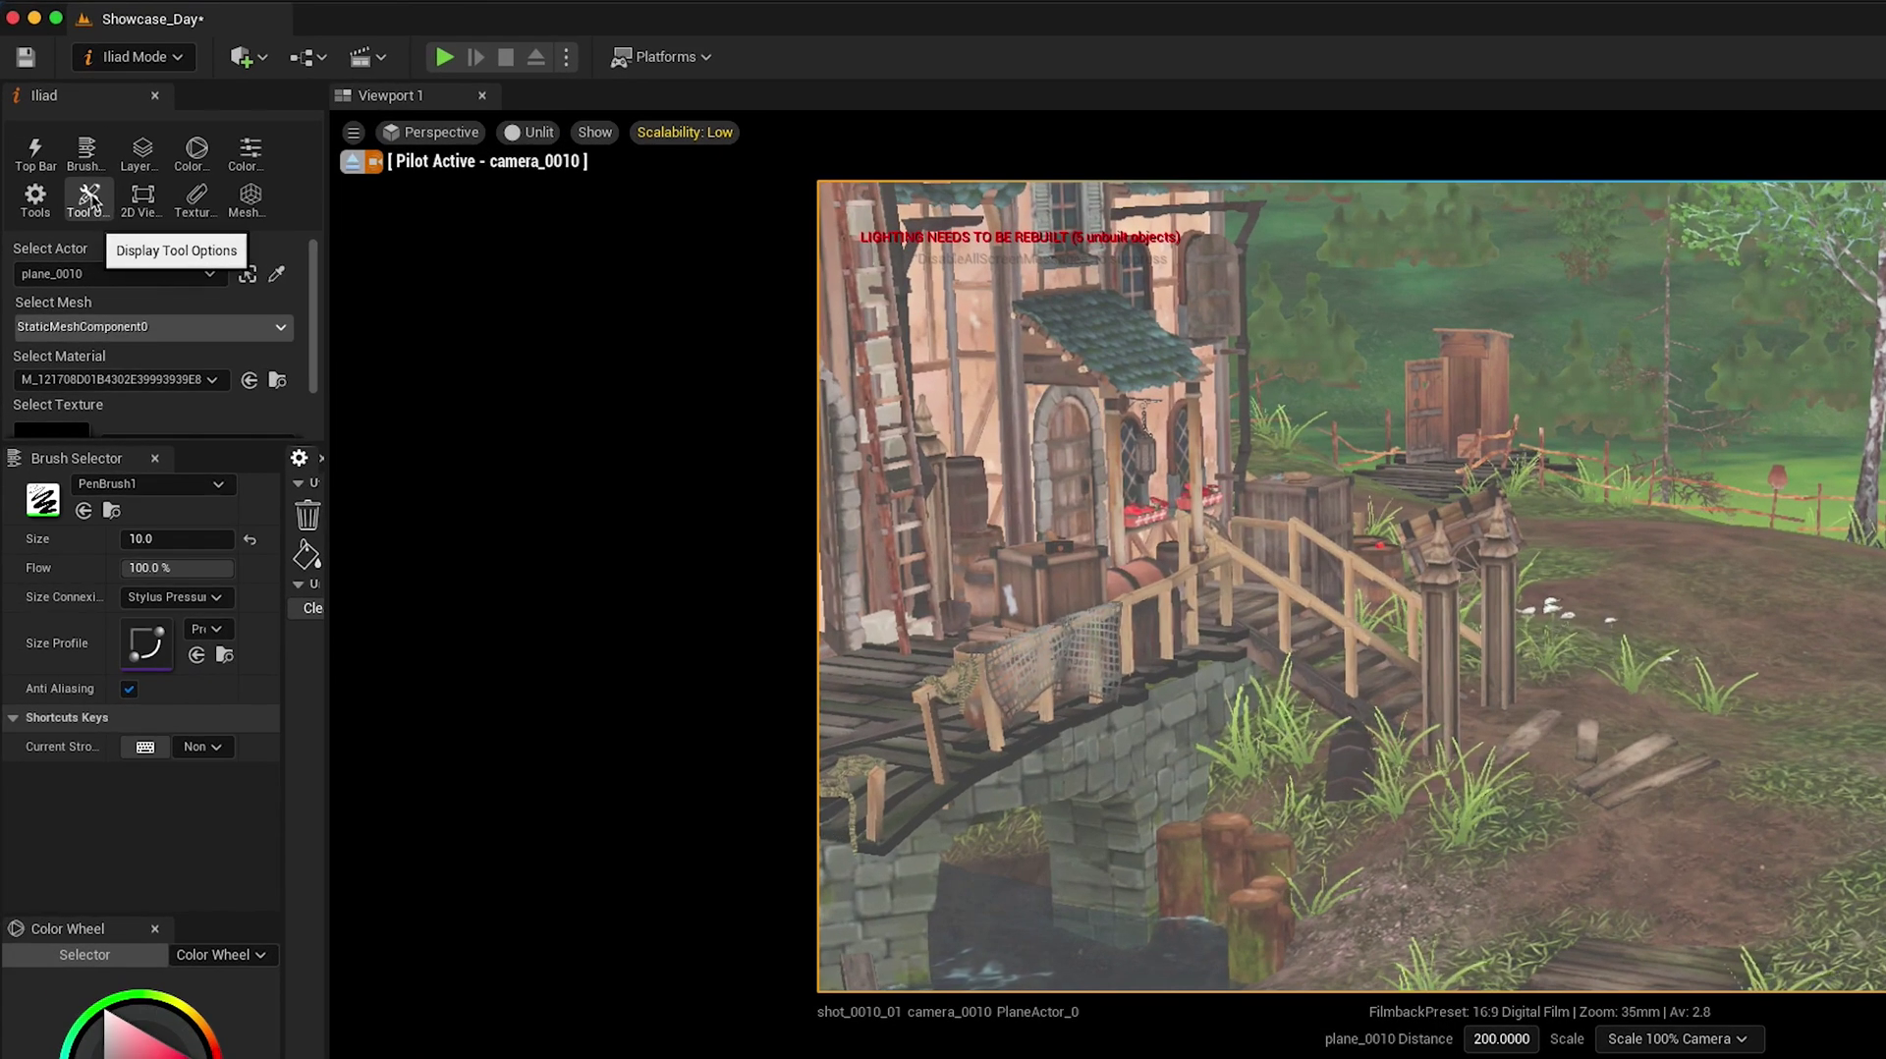
- Enable brush Smoothing (Average, strength 10) with Smoothing Real Time turned on
left_click(90, 199)
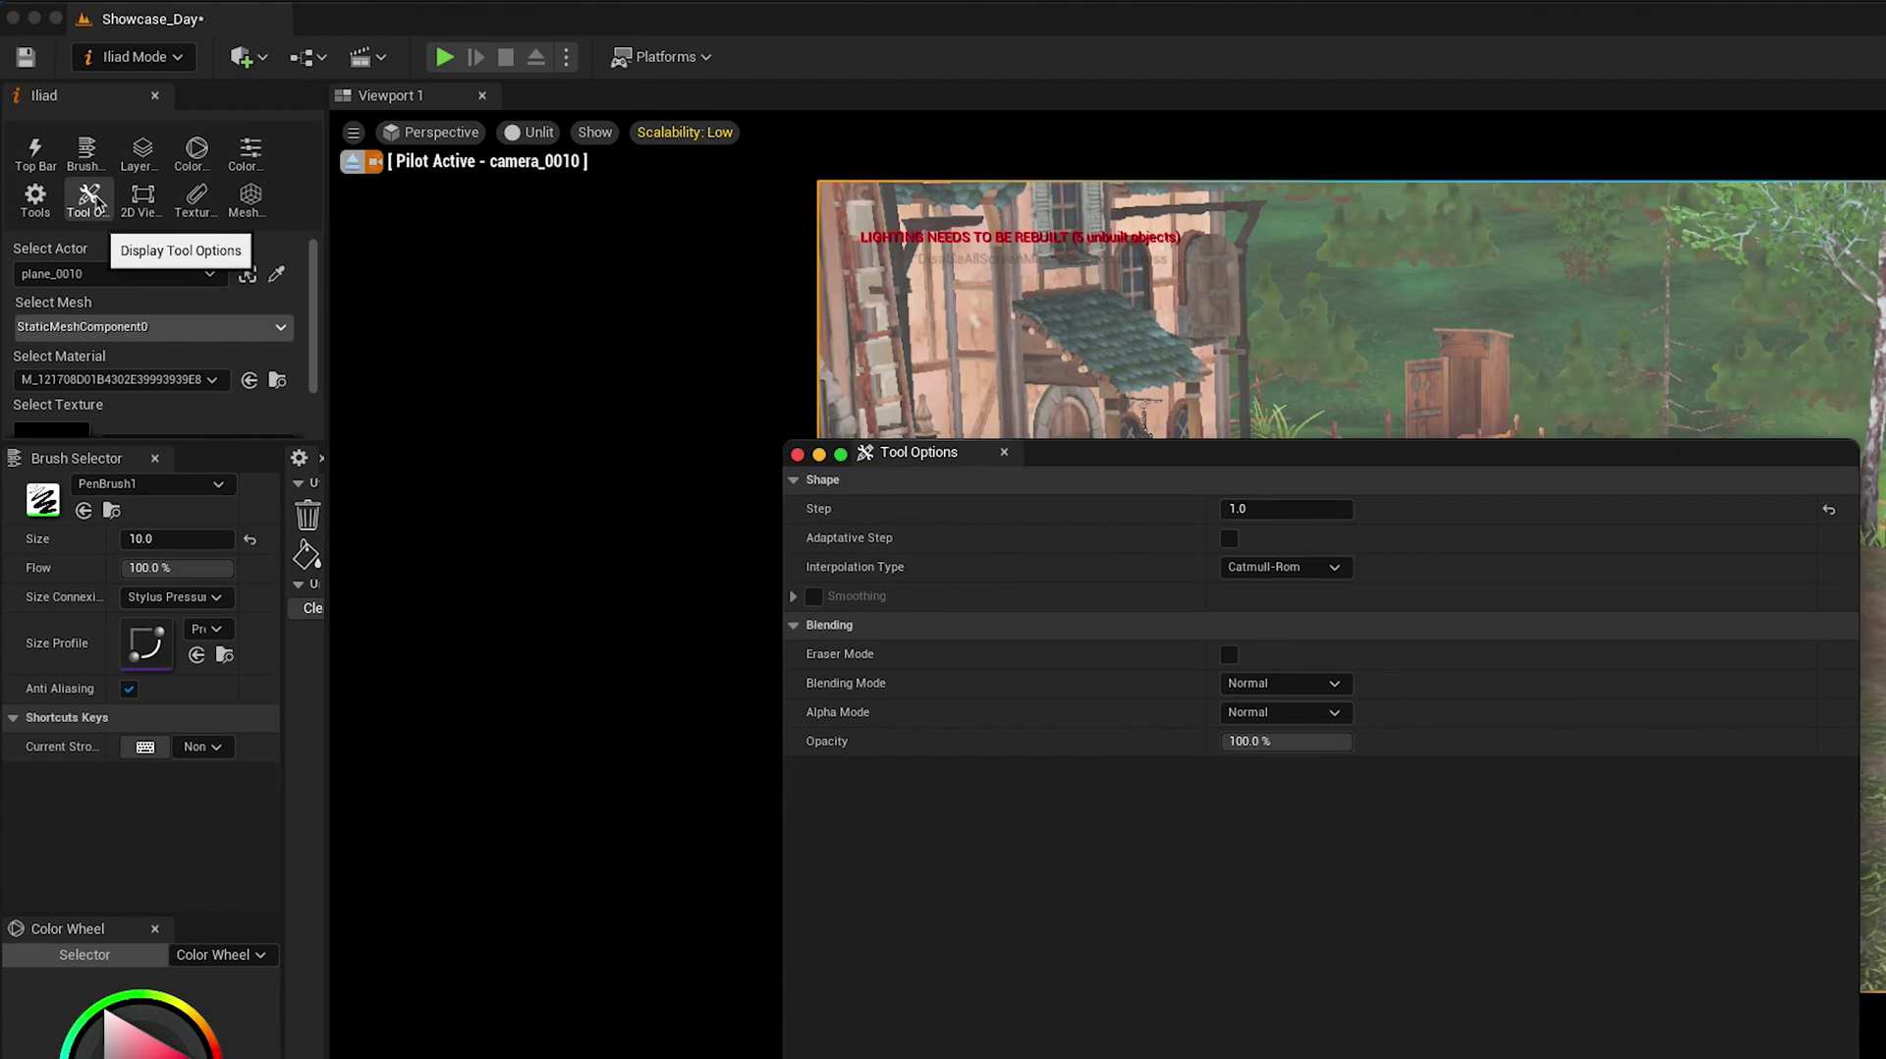
left_click(793, 596)
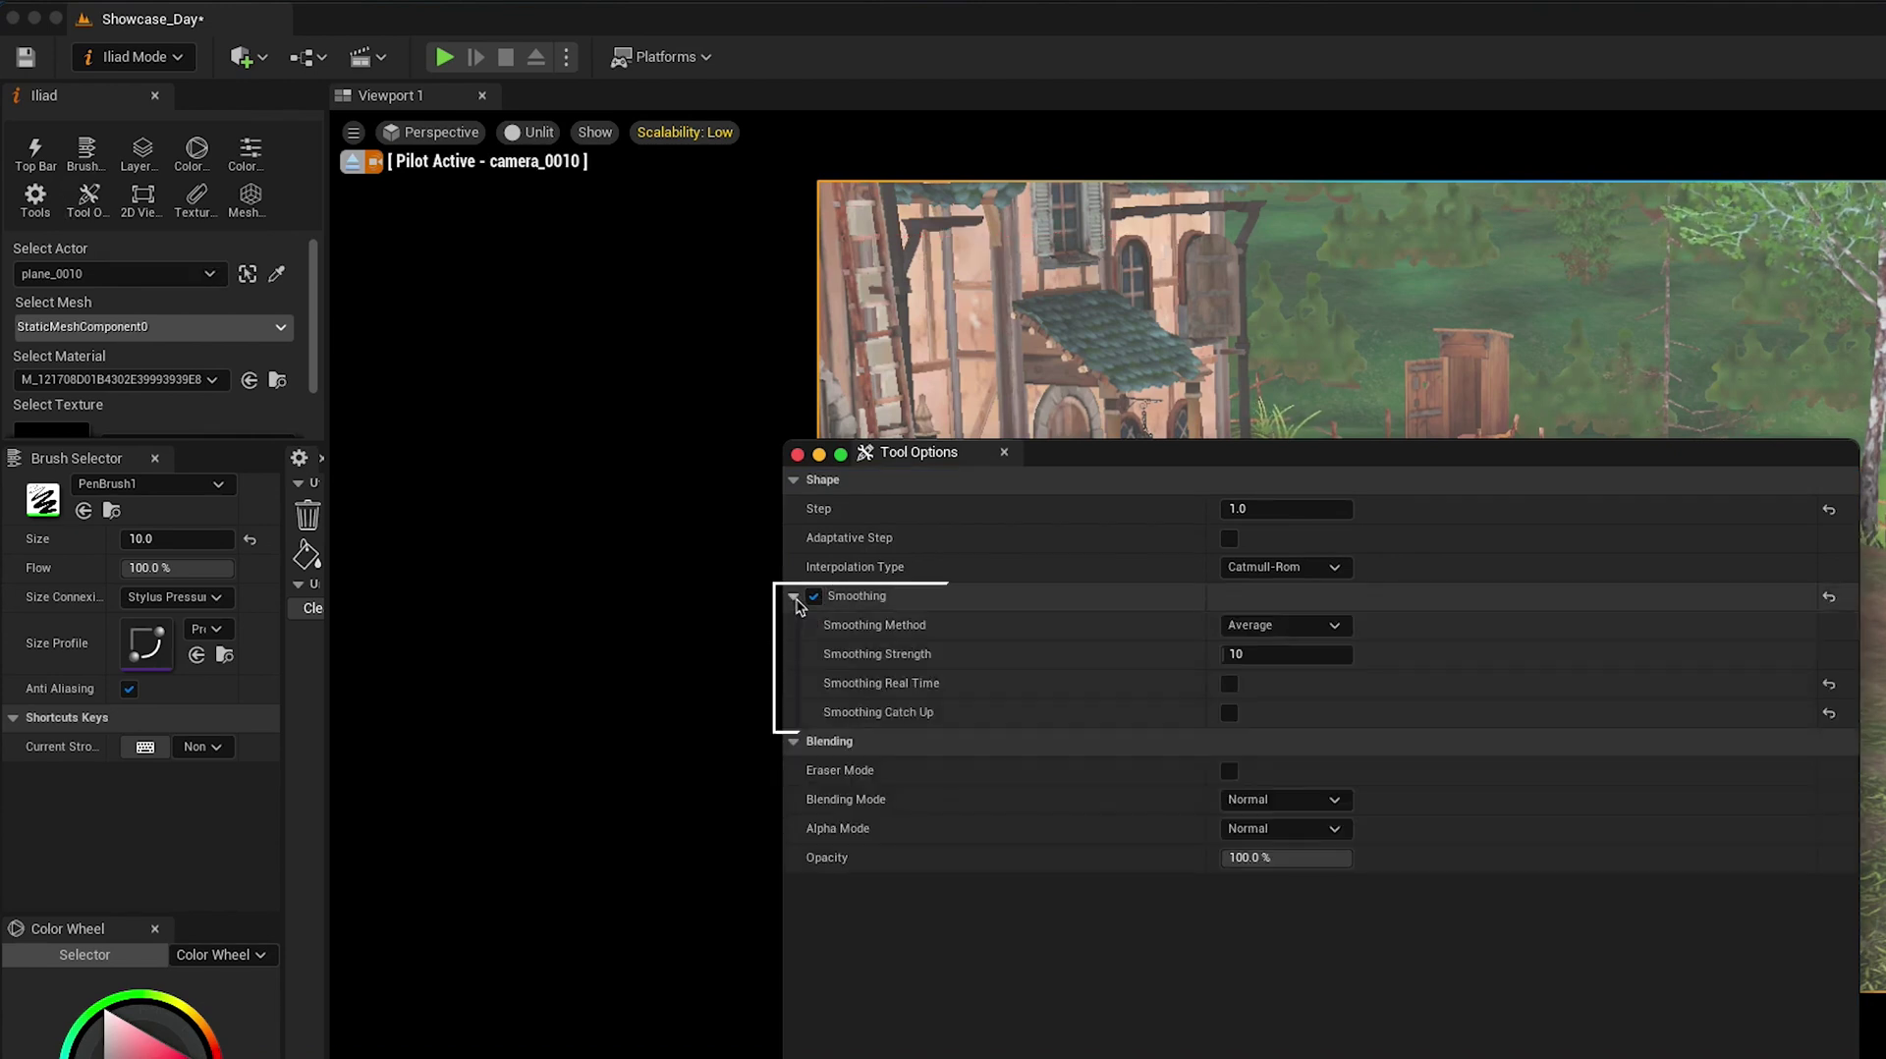
left_click(1229, 685)
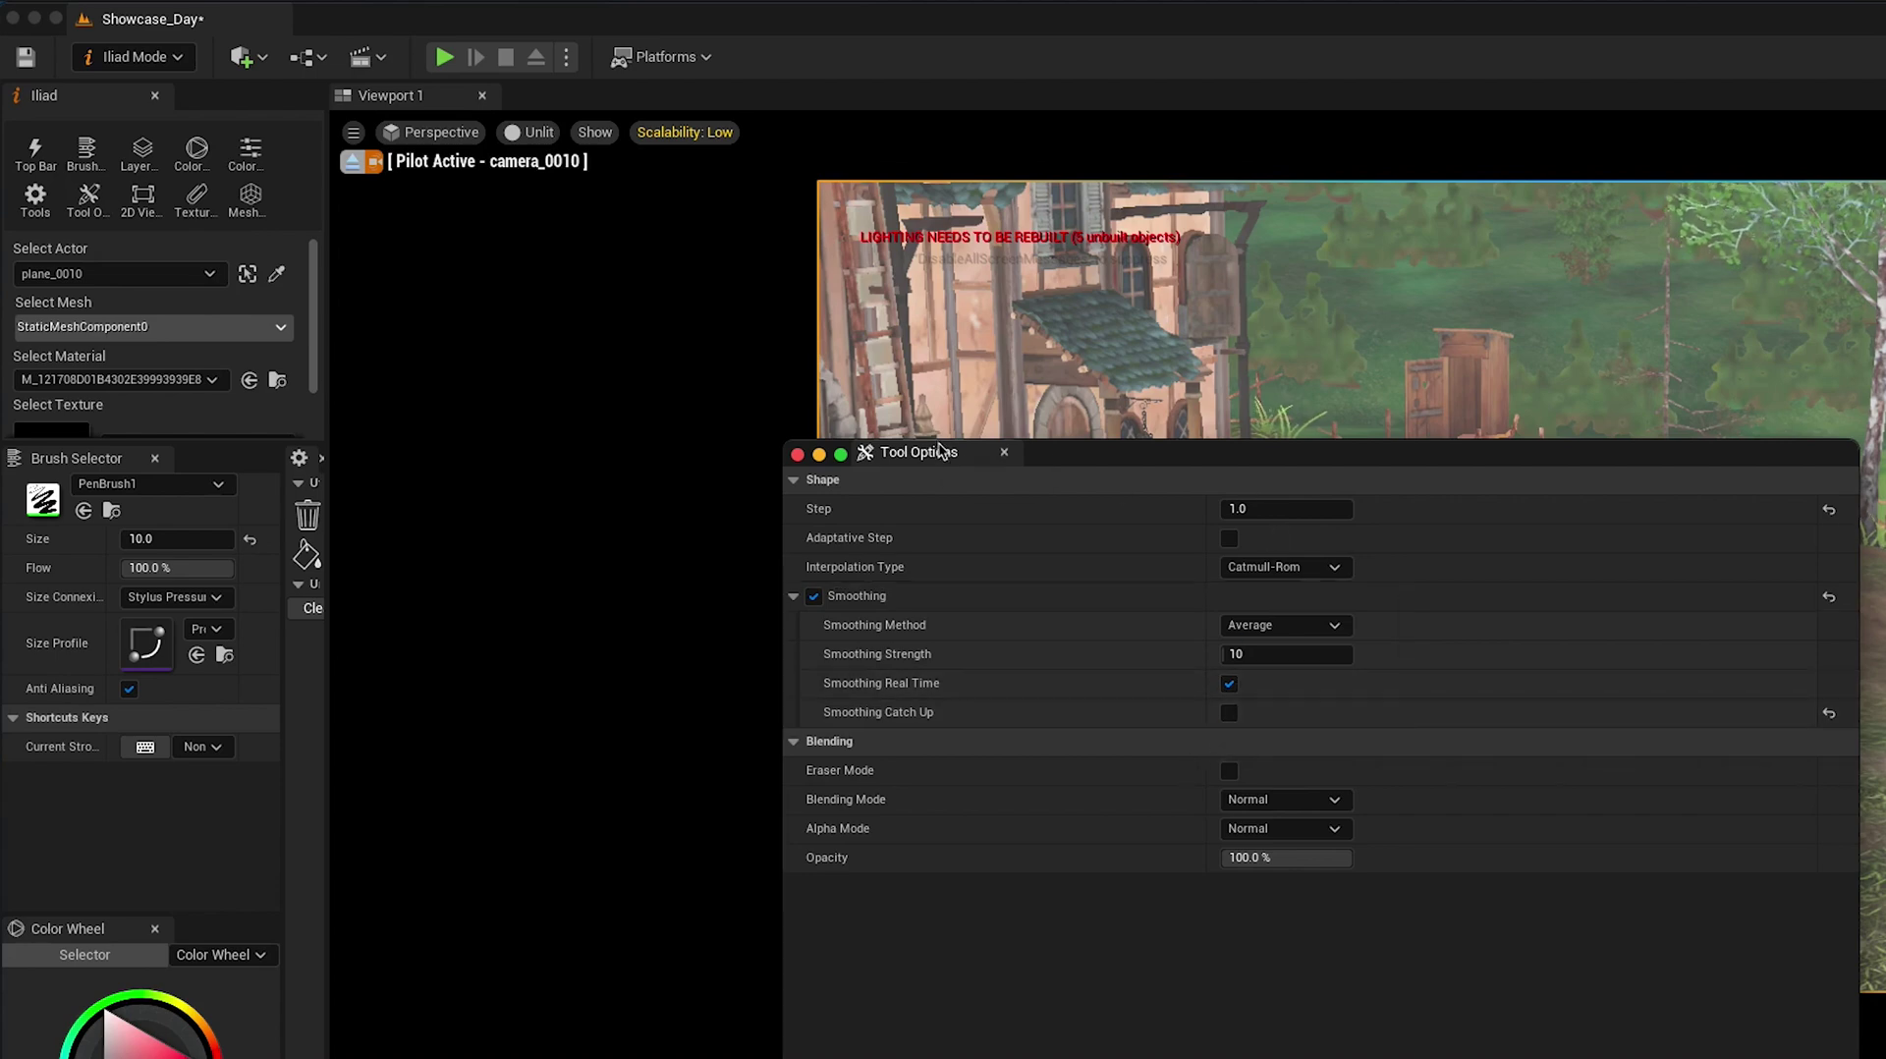
left_click(1004, 452)
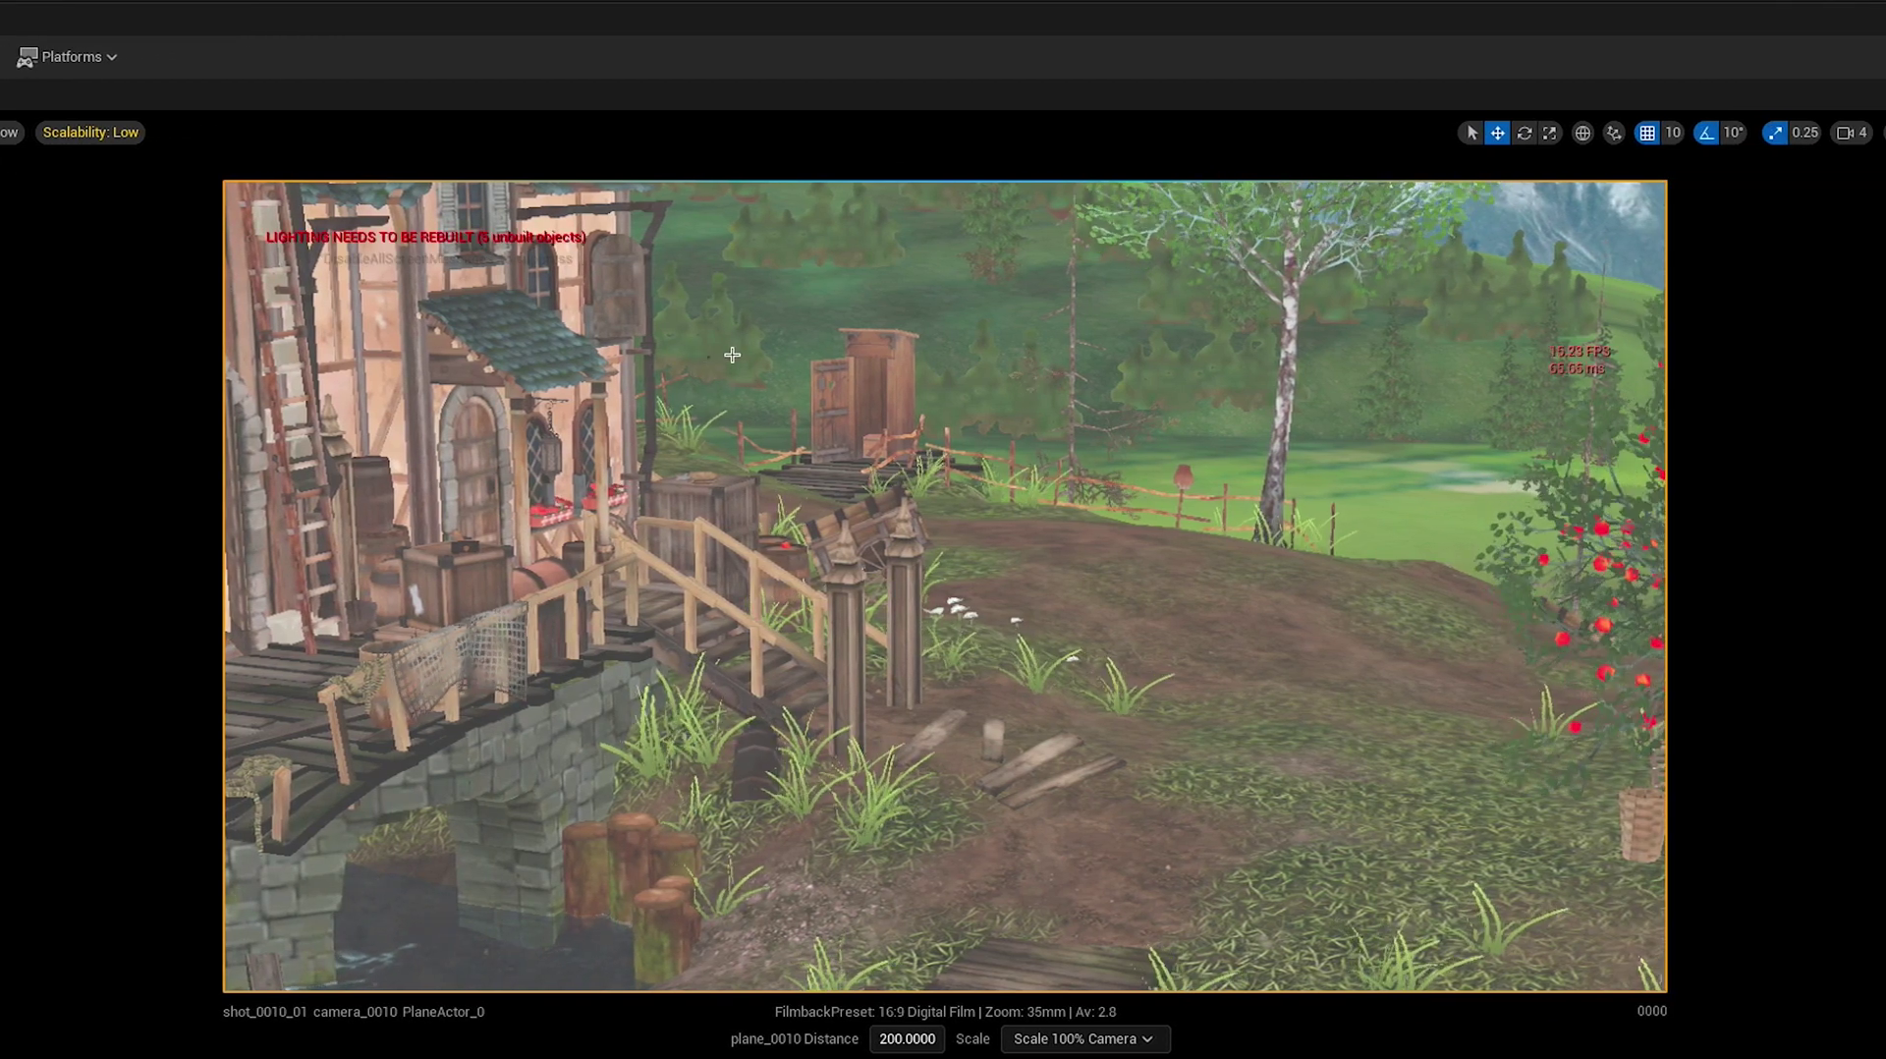
- Handwrite 'line smoothing' and, beneath it, 'no line smoothing' on the village shot
mouse_move(710, 354)
left_mouse_down()
mouse_move(722, 304)
mouse_move(759, 411)
left_mouse_up()
mouse_move(754, 359)
left_mouse_down()
mouse_move(791, 422)
mouse_move(1052, 369)
mouse_move(1118, 383)
mouse_move(1179, 339)
mouse_move(1200, 373)
mouse_move(1267, 365)
left_mouse_up()
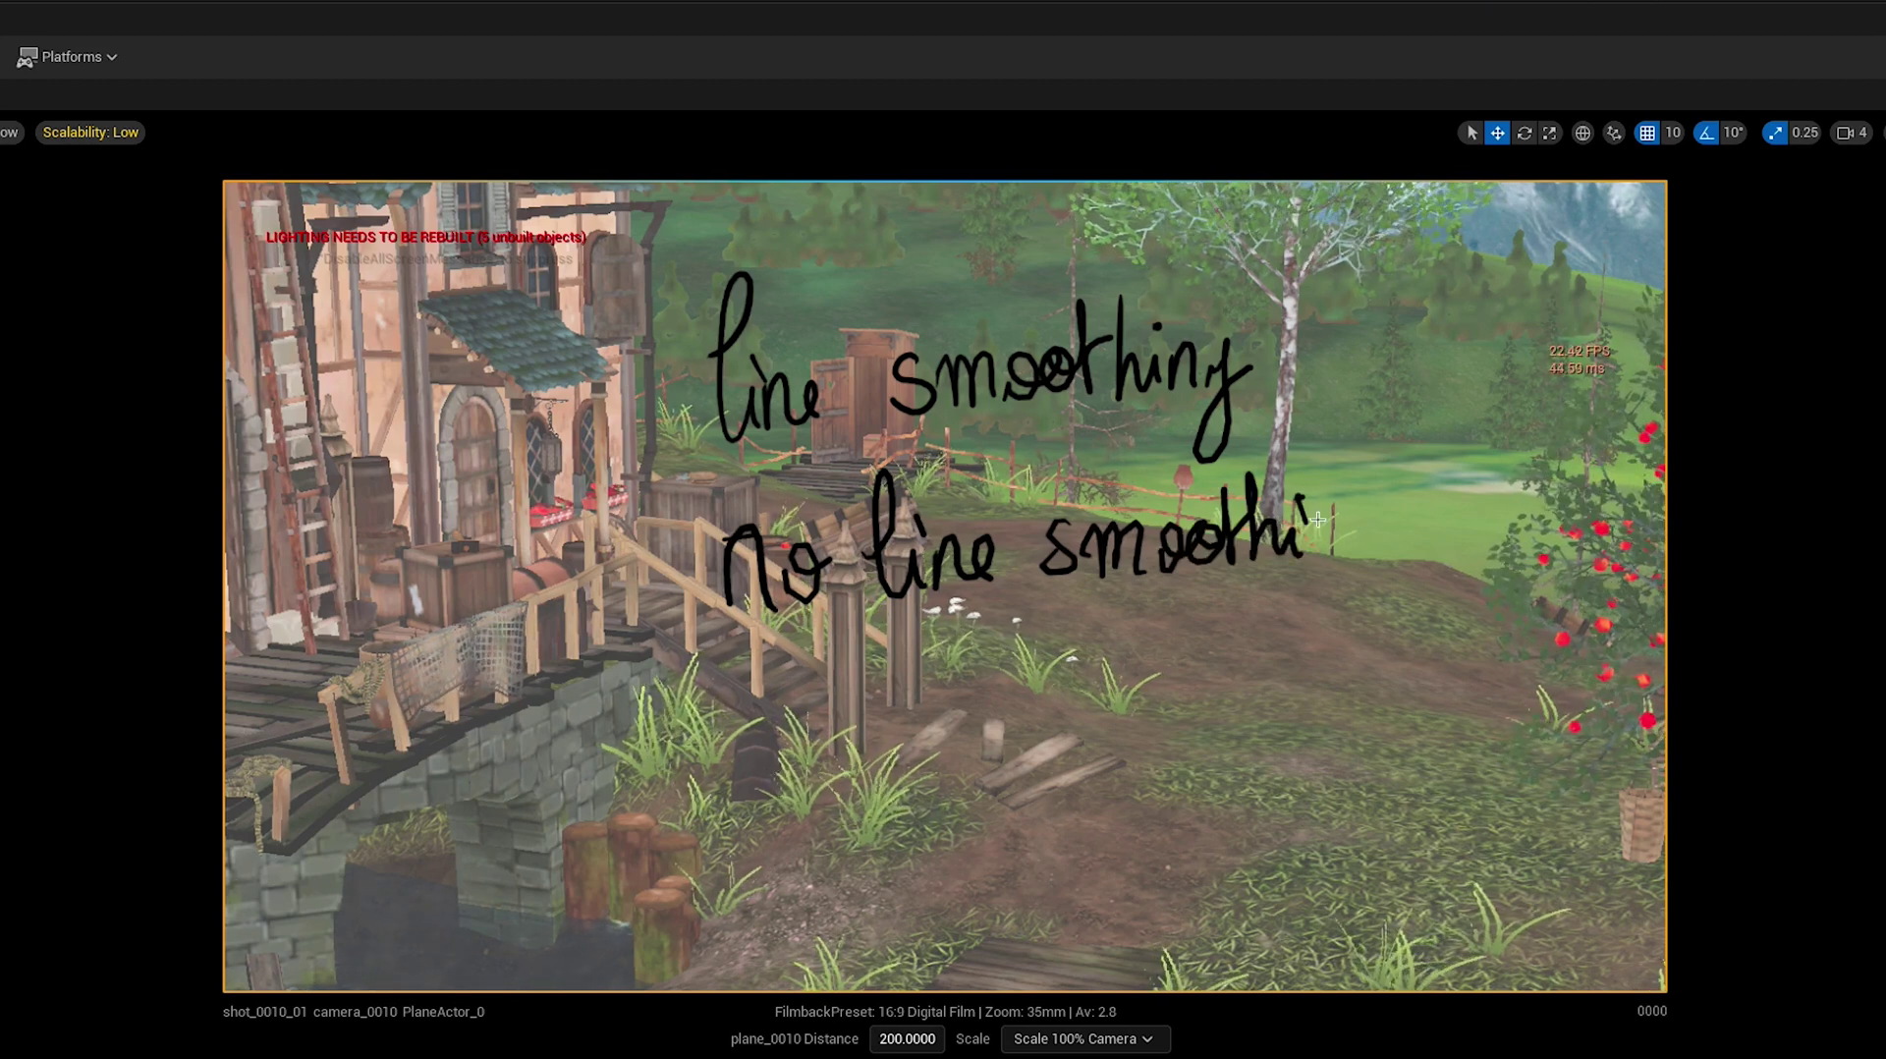
mouse_move(1317, 520)
left_mouse_down()
mouse_move(1378, 516)
mouse_move(1361, 574)
mouse_move(1437, 561)
left_mouse_up()
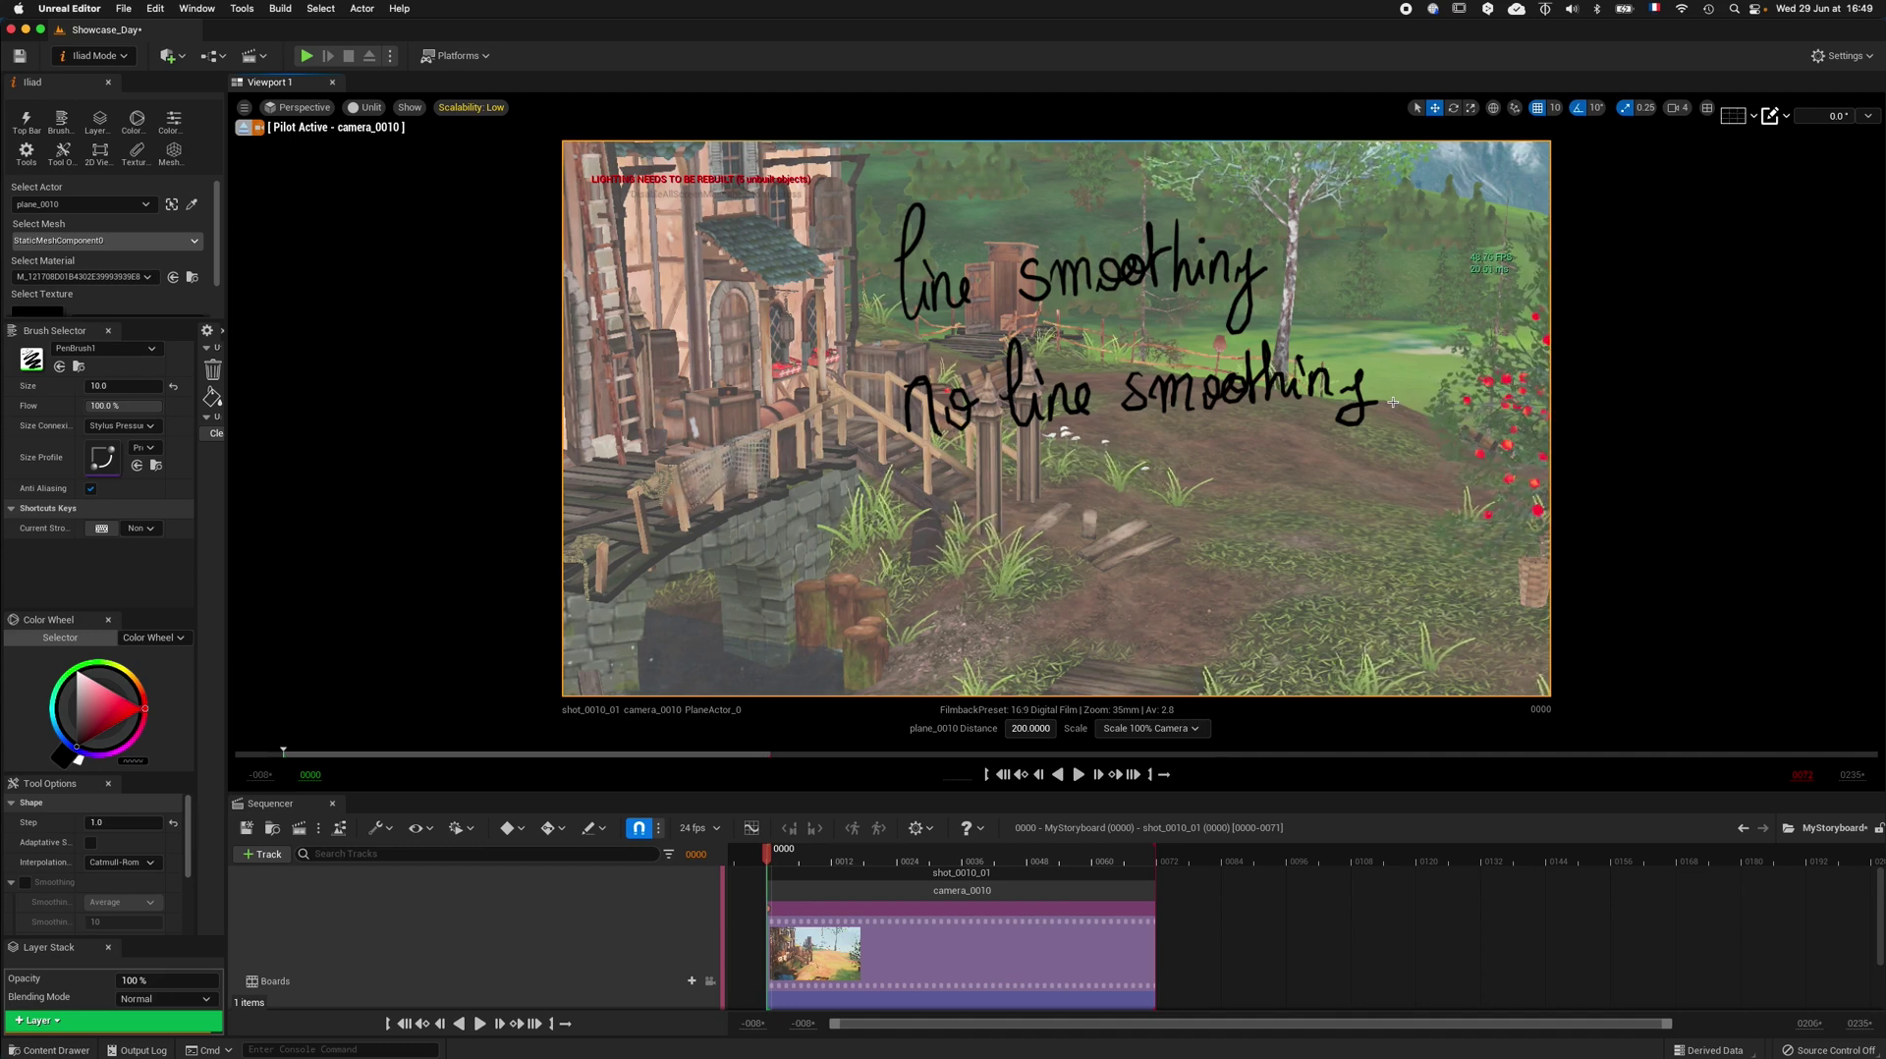
- Clear all handwriting and dock a new 2D Viewport beside the camera view
left_click(213, 371)
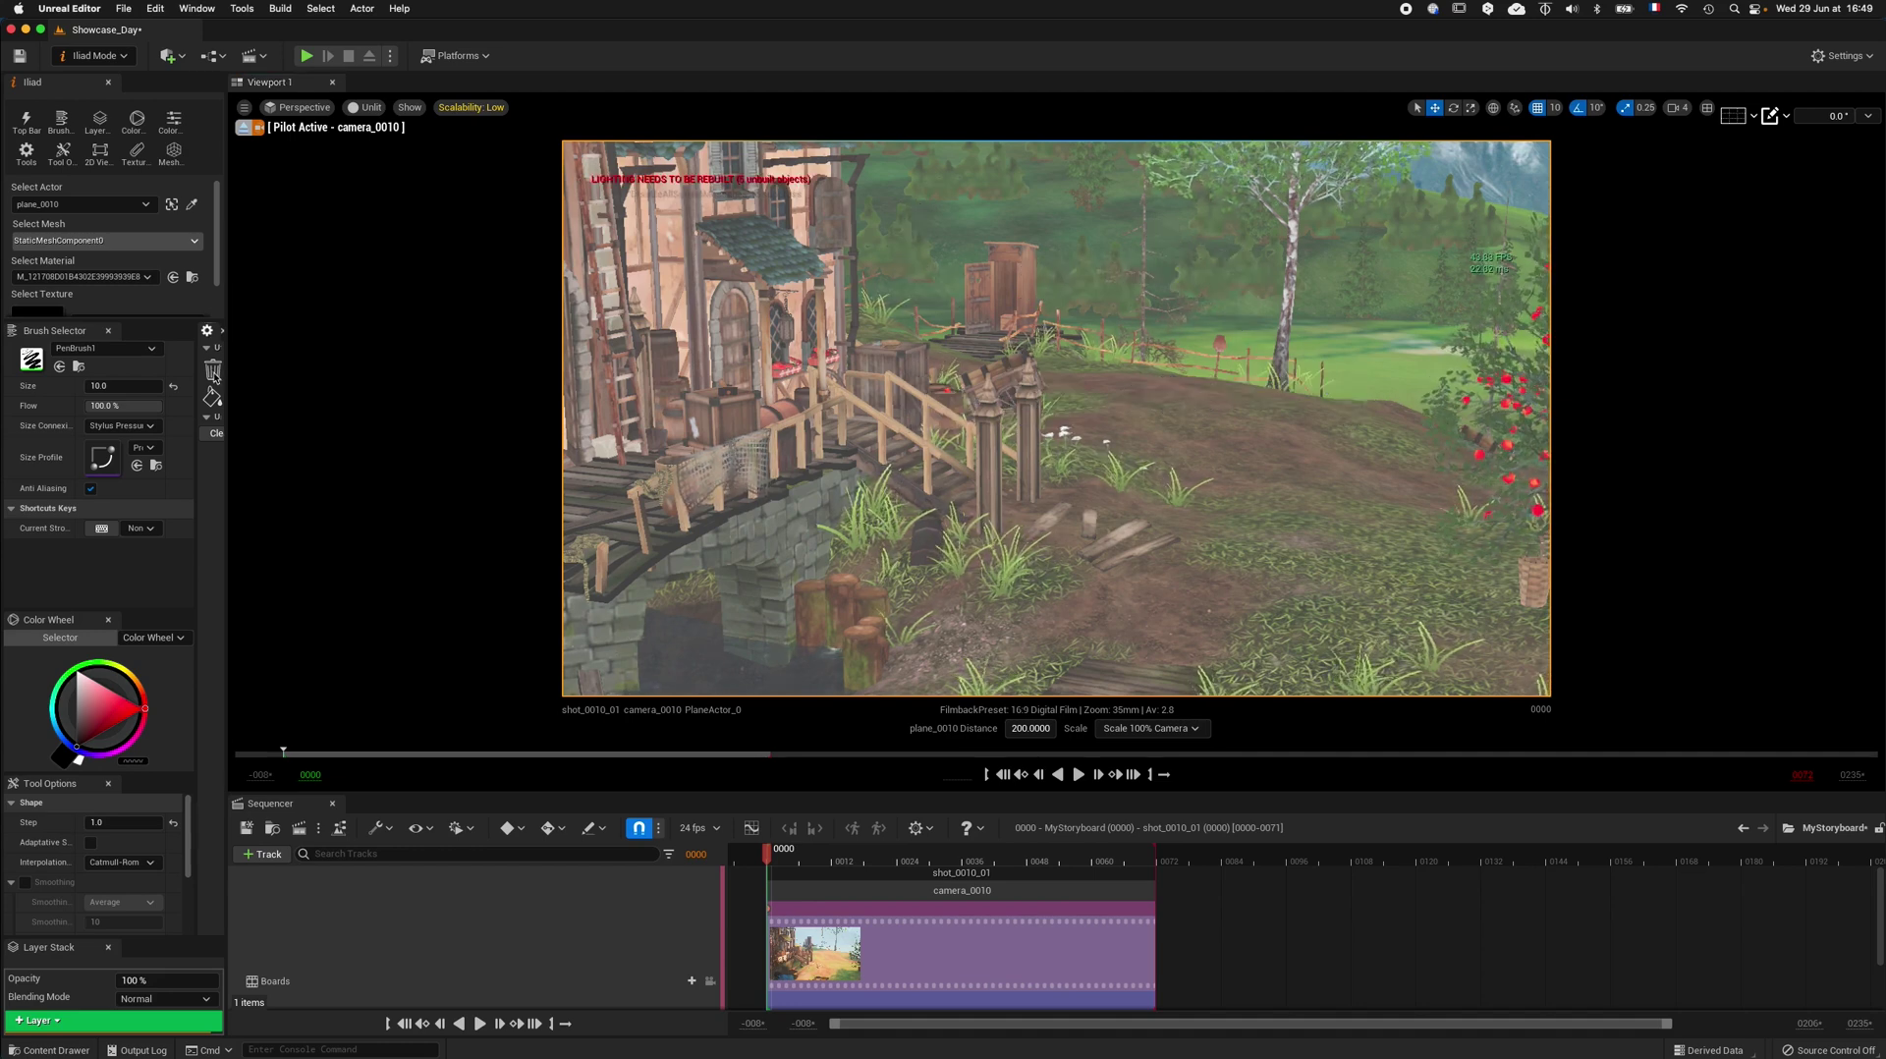
left_click(100, 155)
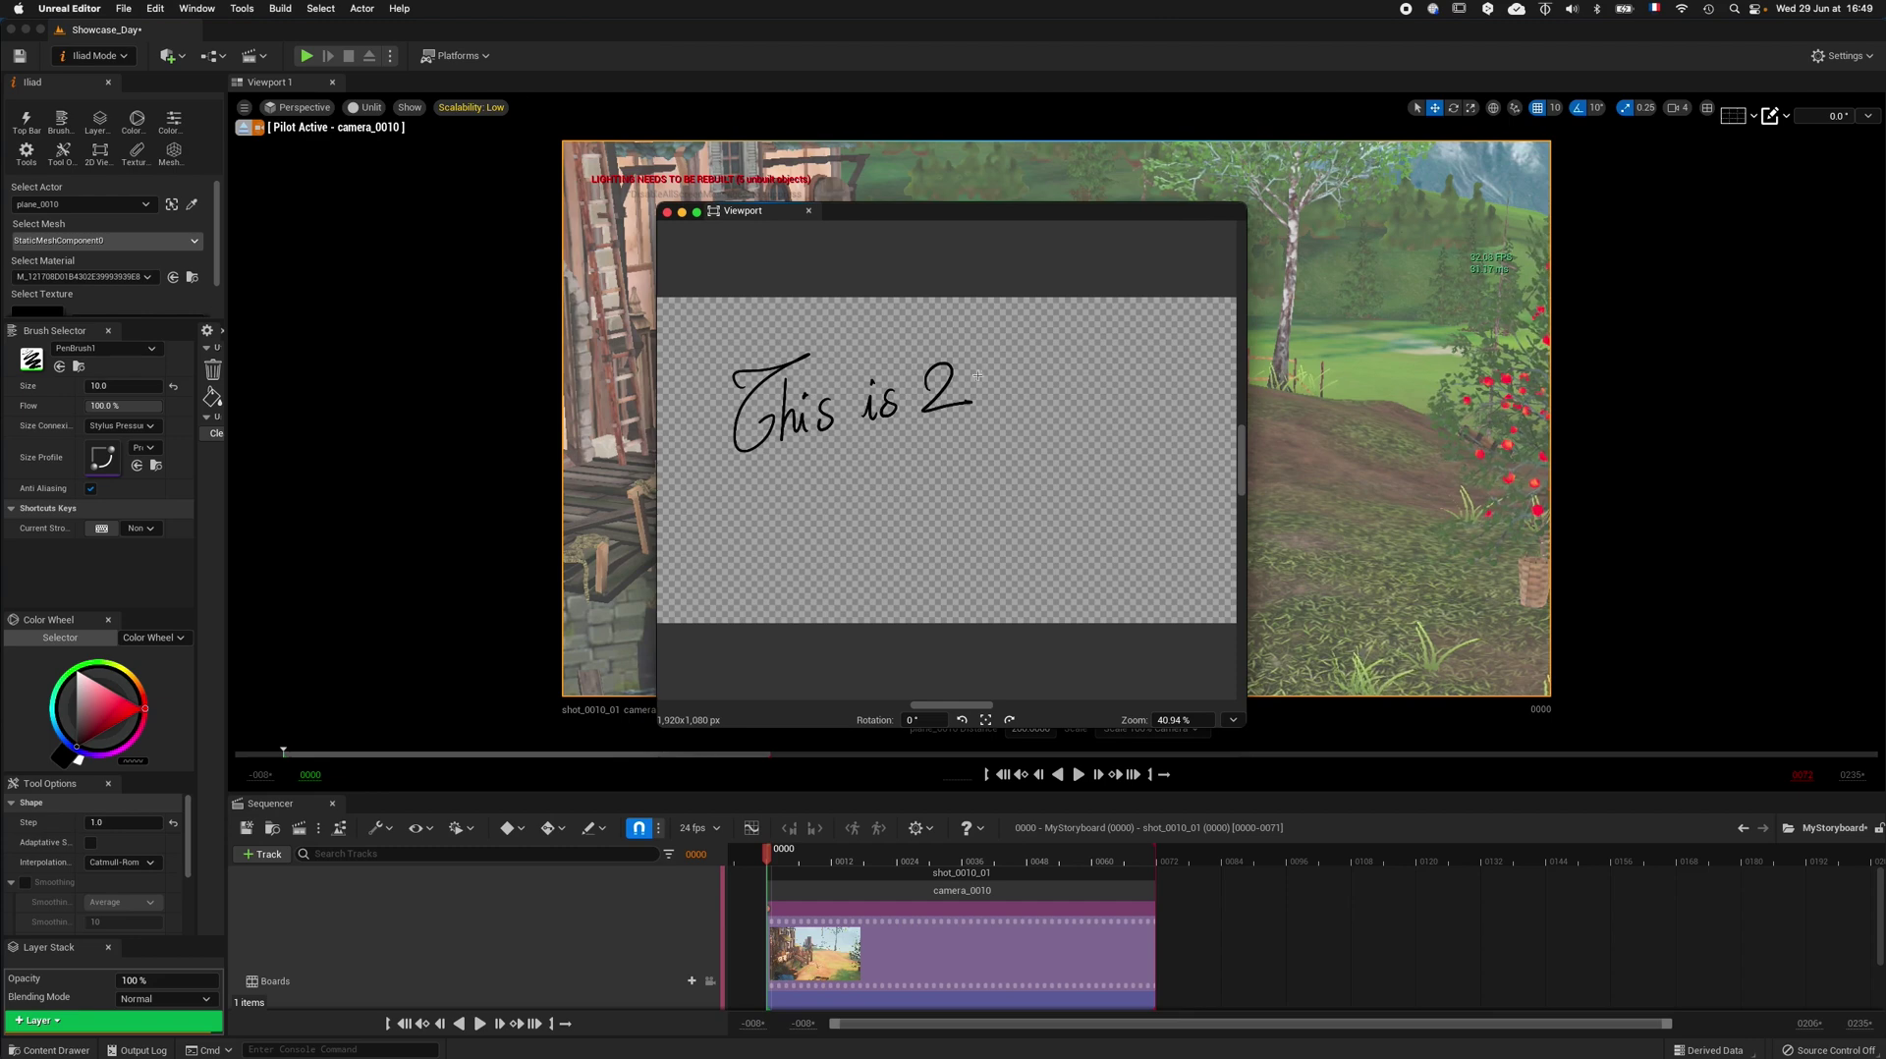
mouse_move(1008, 214)
left_mouse_down()
mouse_move(1106, 214)
mouse_move(1622, 349)
mouse_move(1578, 243)
left_mouse_up()
left_click(1510, 238)
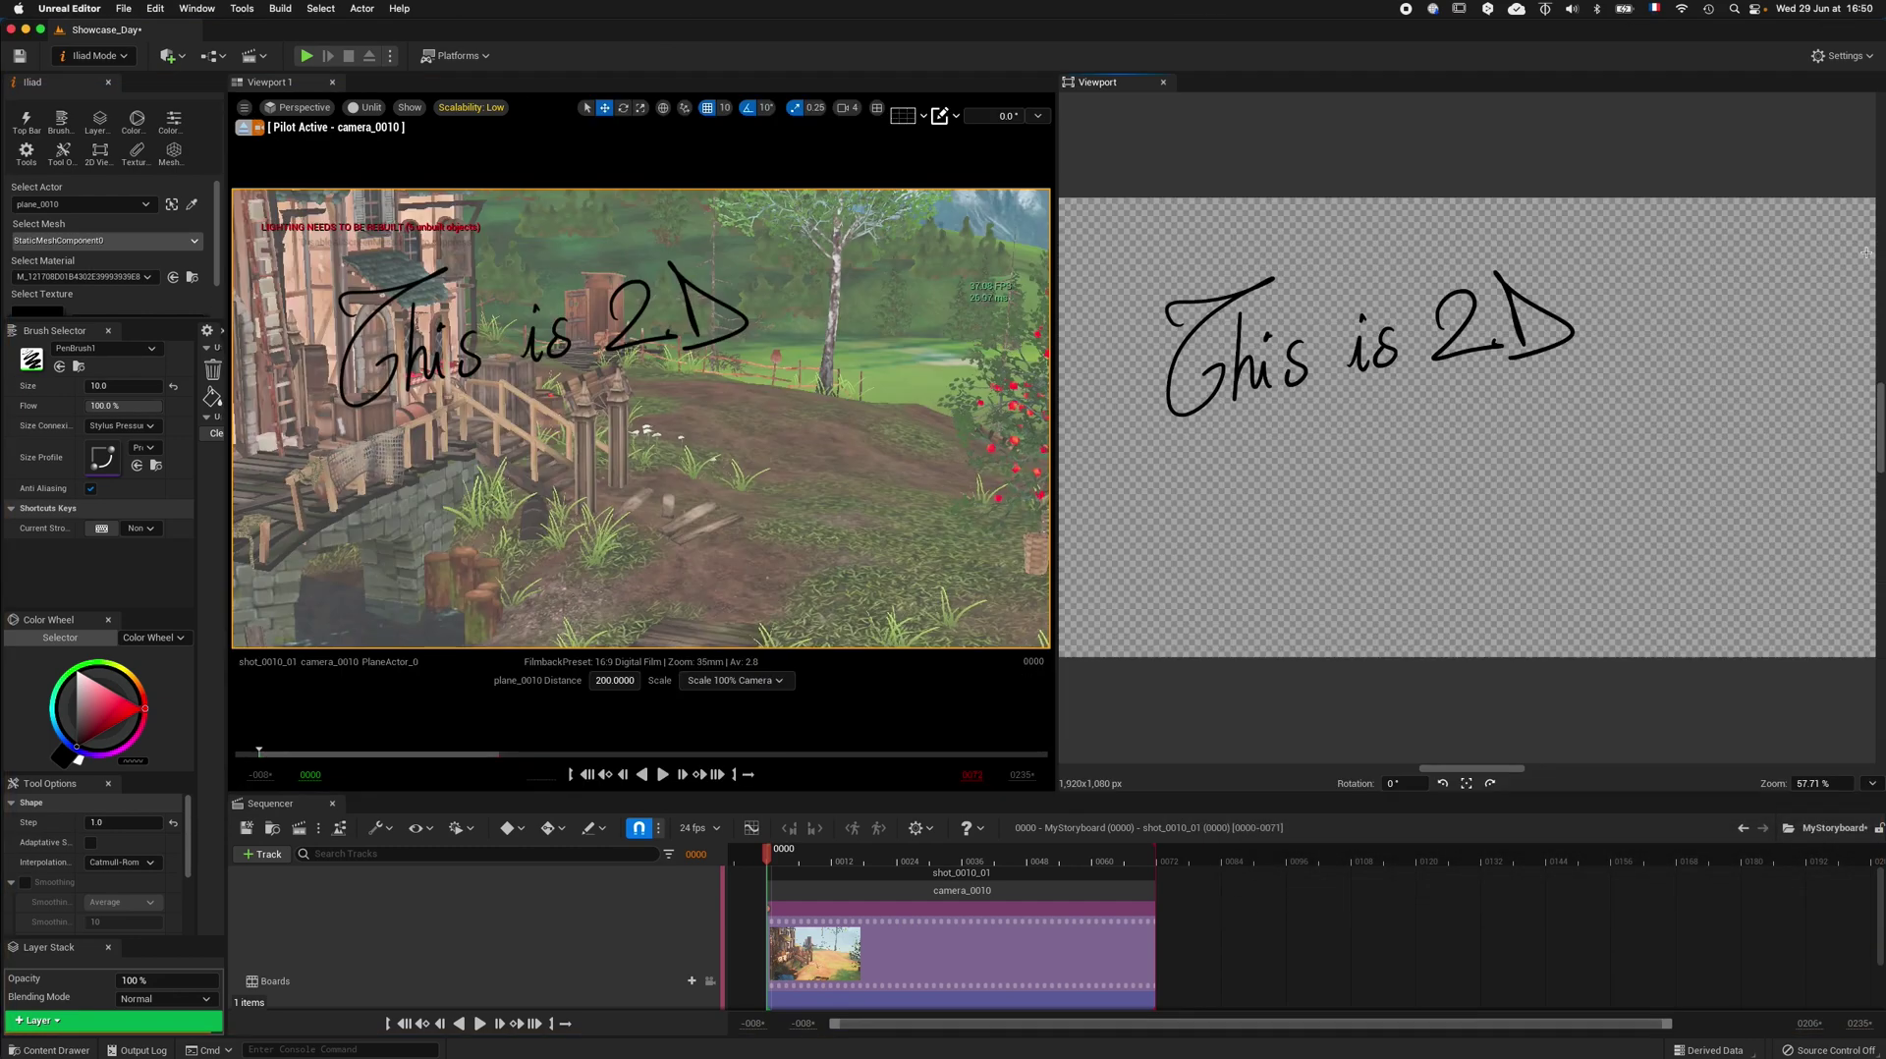
- Write 'This is 3D' with Z-like doodles, then draw a flame and smiley after 'This is 2D'
mouse_move(1174, 486)
left_mouse_down()
mouse_move(1310, 455)
mouse_move(1248, 545)
mouse_move(1363, 525)
left_mouse_up()
left_click_drag(565, 483, 550, 521)
left_click_drag(609, 442, 617, 502)
left_click_drag(664, 421, 690, 487)
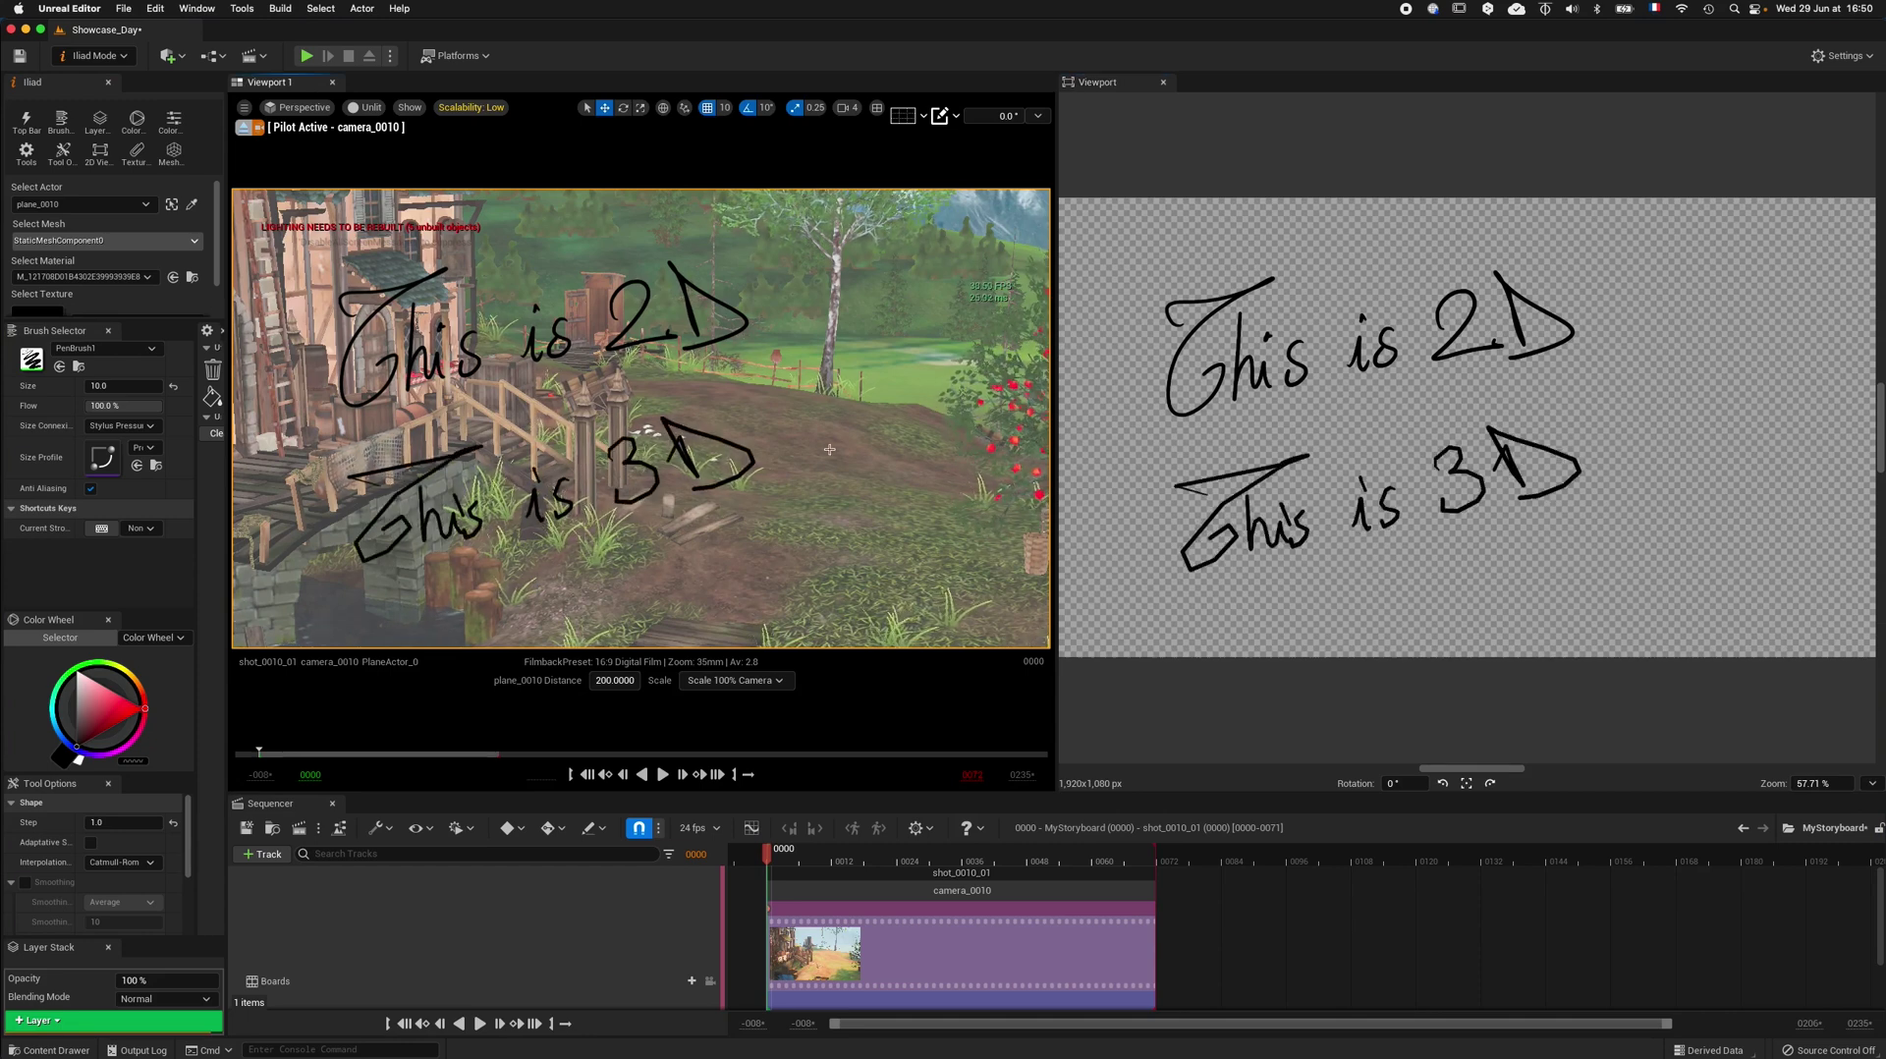
mouse_move(798, 456)
left_mouse_down()
mouse_move(826, 514)
mouse_move(904, 473)
left_mouse_up()
left_click_drag(920, 496, 992, 437)
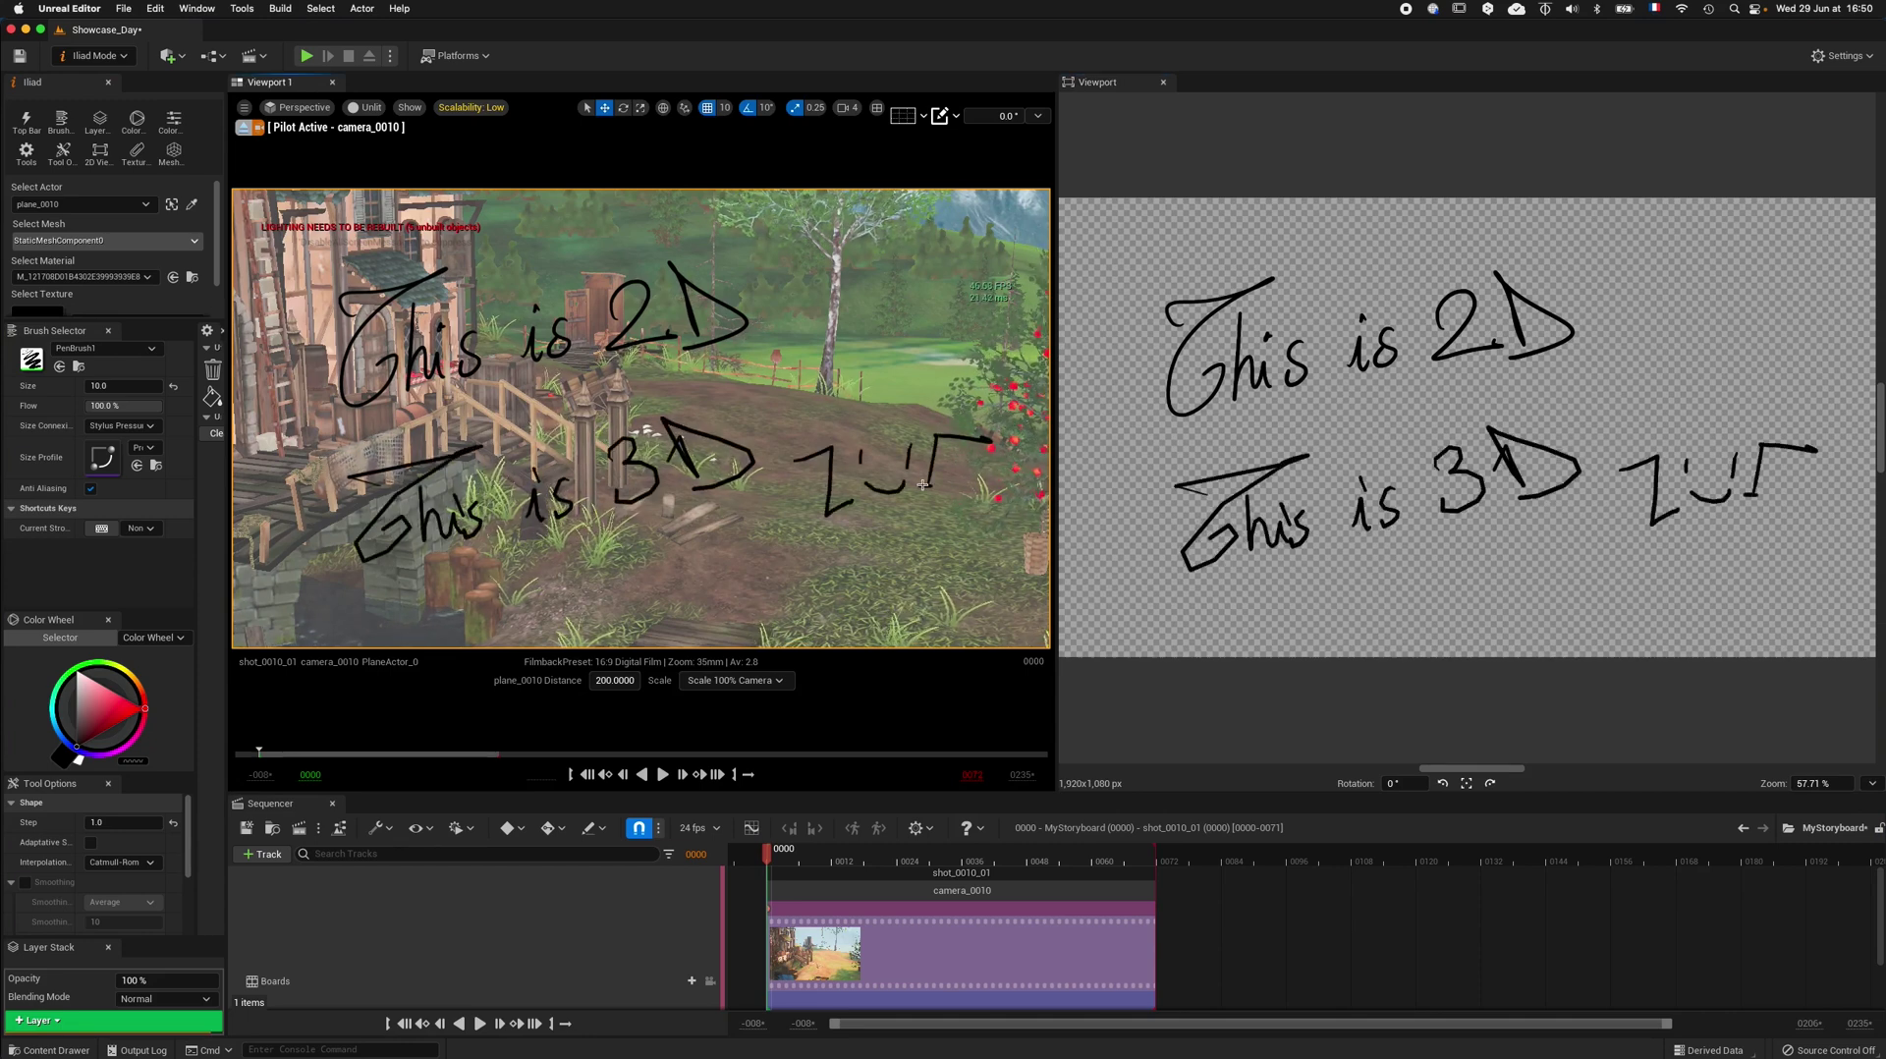
left_click_drag(1630, 257, 1666, 346)
left_click_drag(1696, 278, 1744, 275)
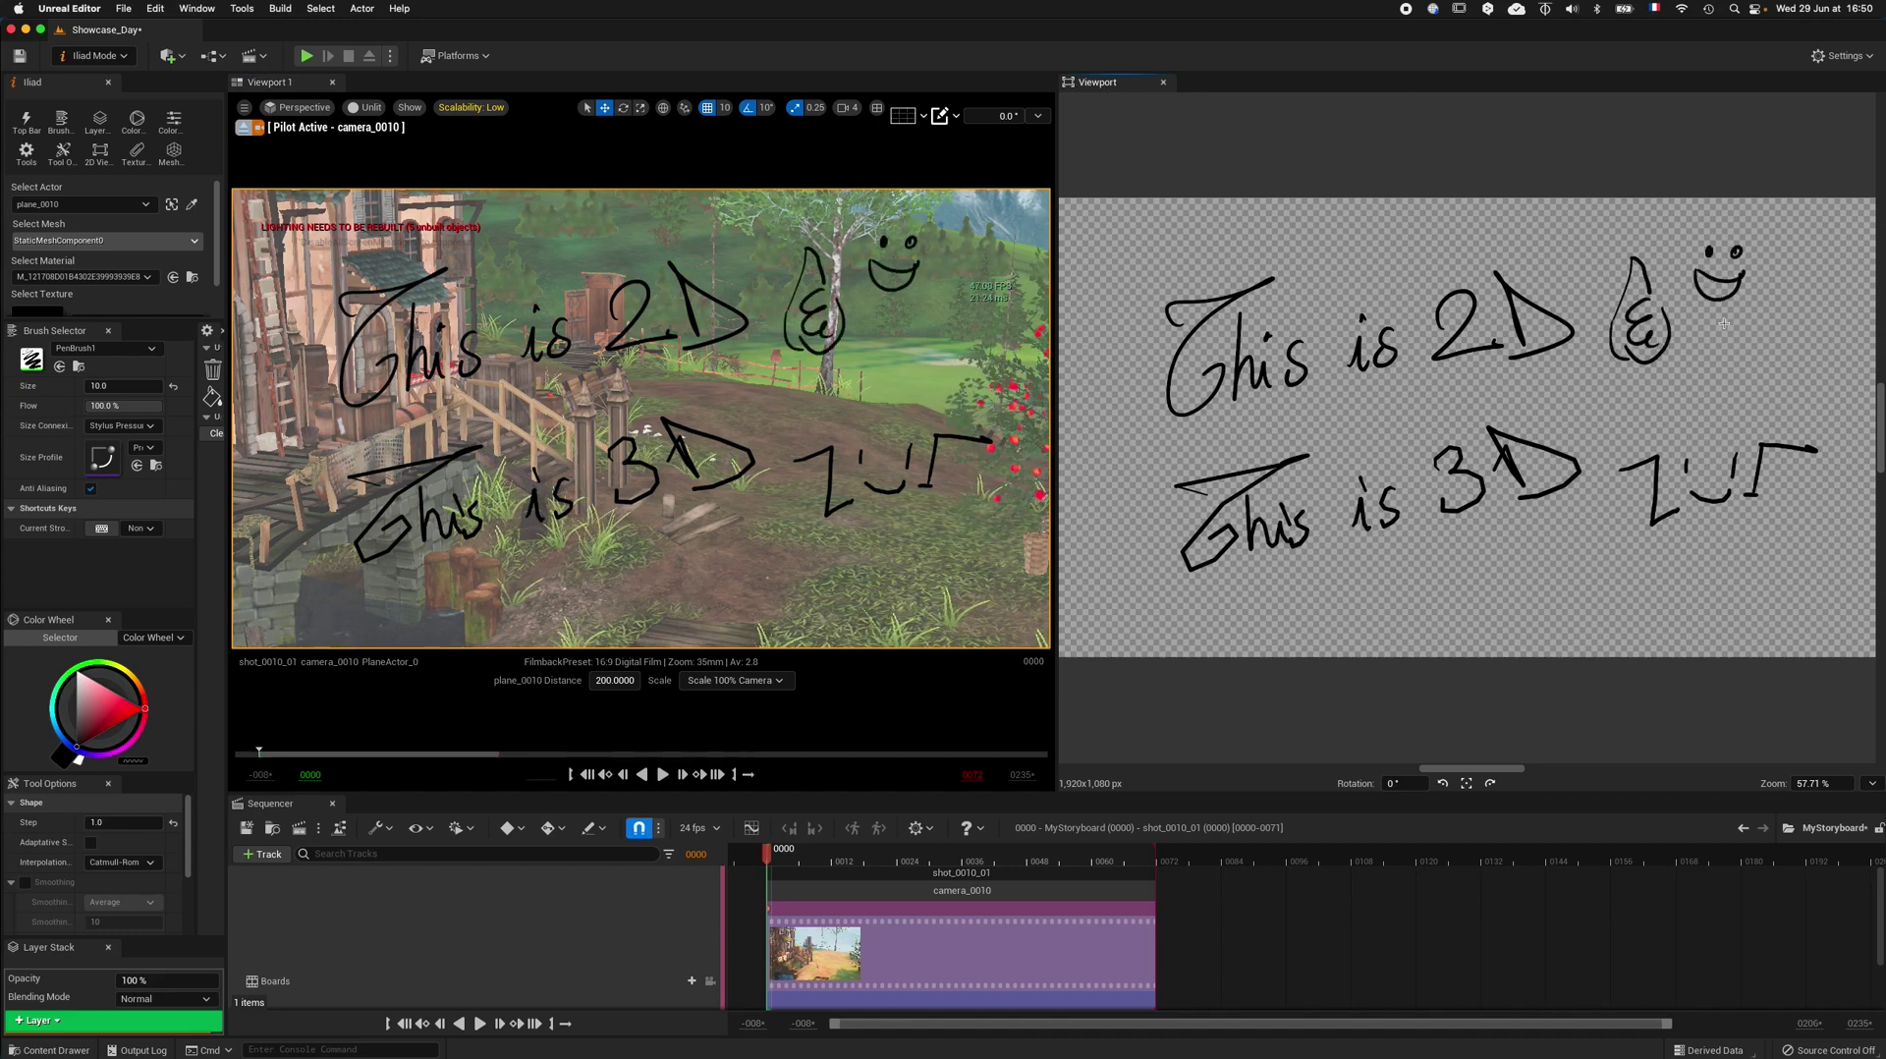